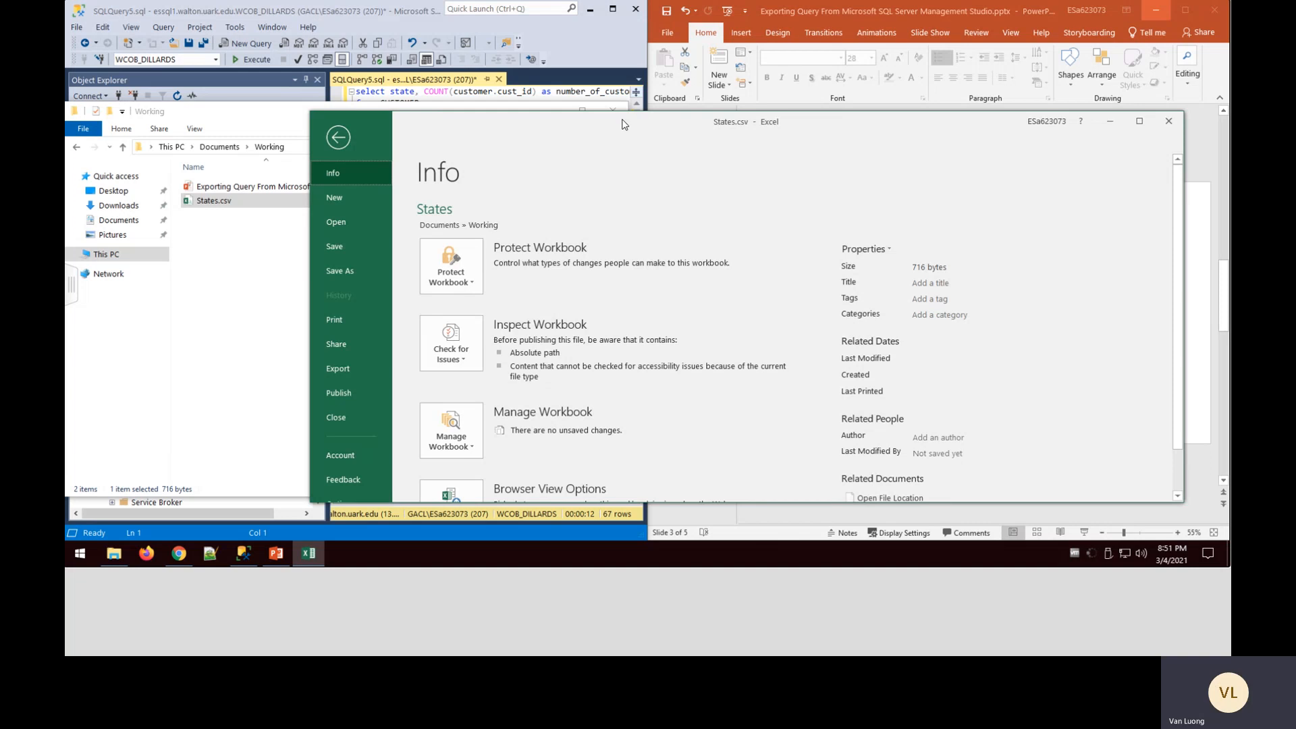
Save the States.csv file as an Excel Workbook (*.xlsx) named states in the Working folder
{"action": "left_click_drag", "start_coordinate": [619, 118], "coordinate": [524, 124]}
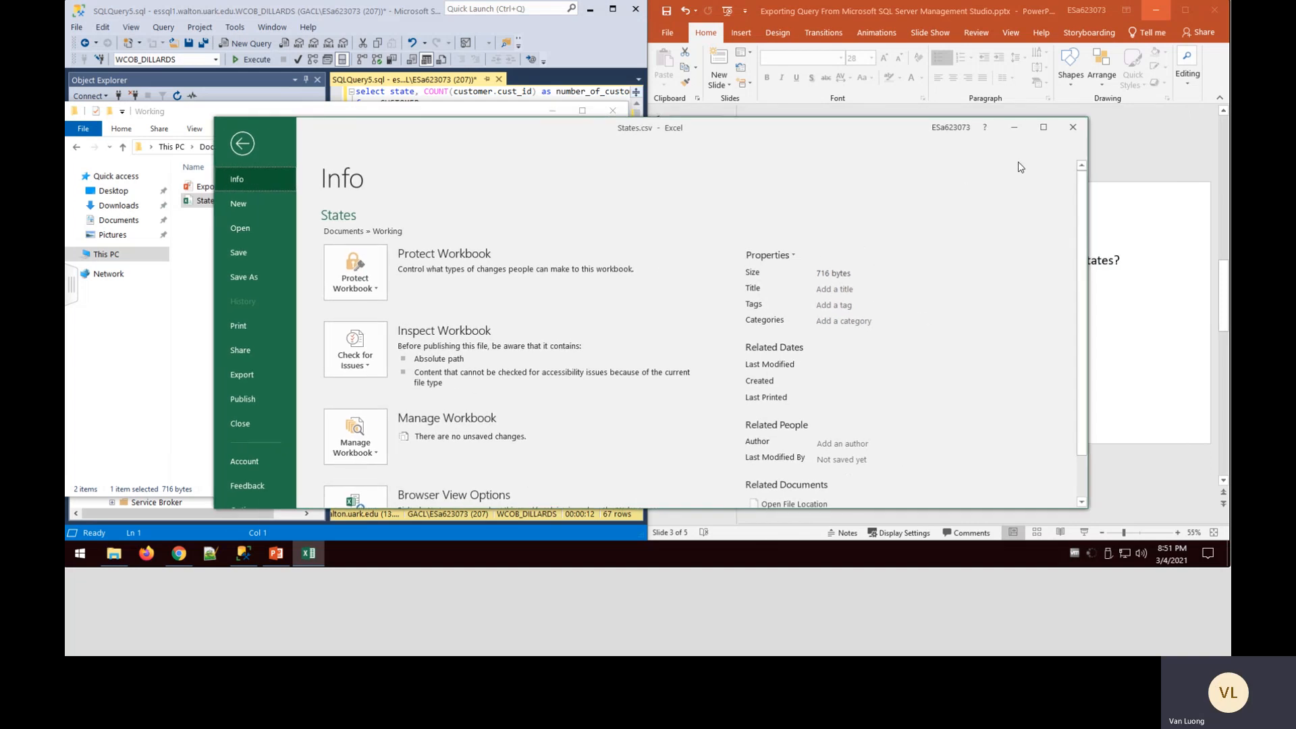
{"action": "left_click", "coordinate": [1045, 131]}
{"action": "left_click", "coordinate": [96, 160]}
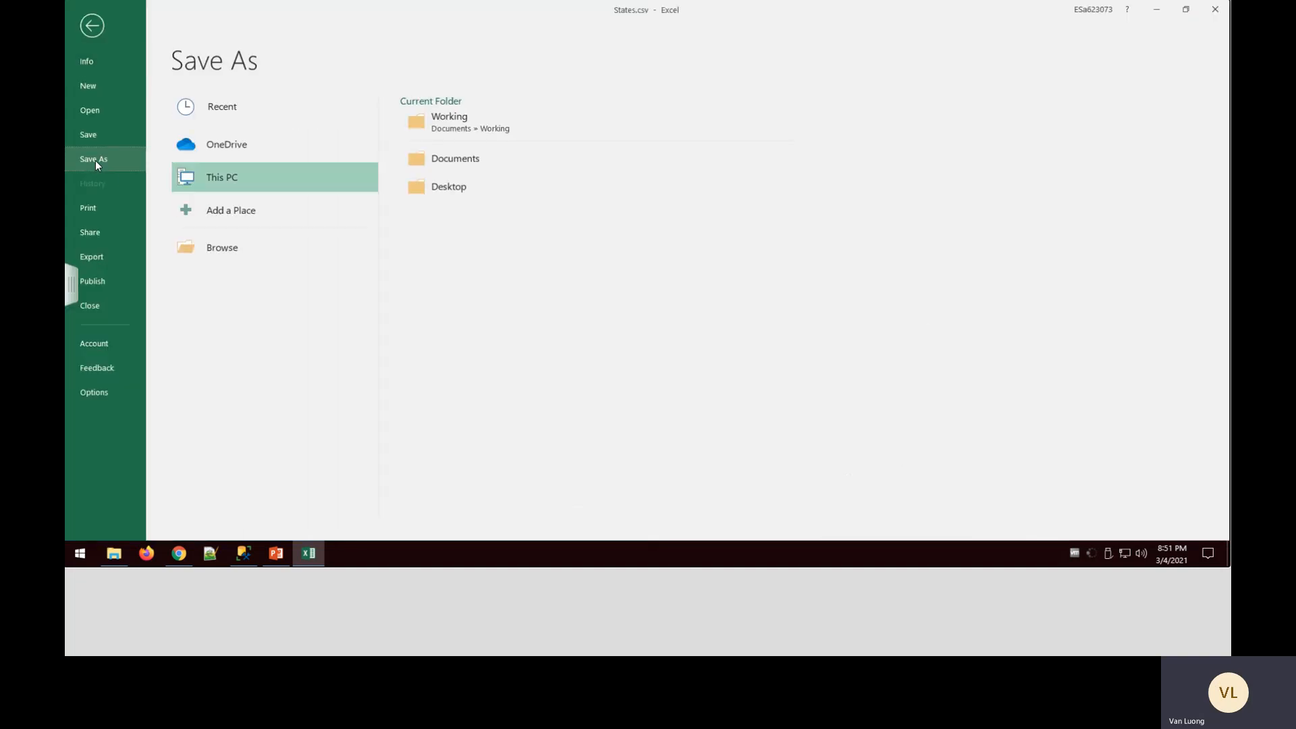
{"action": "left_click", "coordinate": [263, 253]}
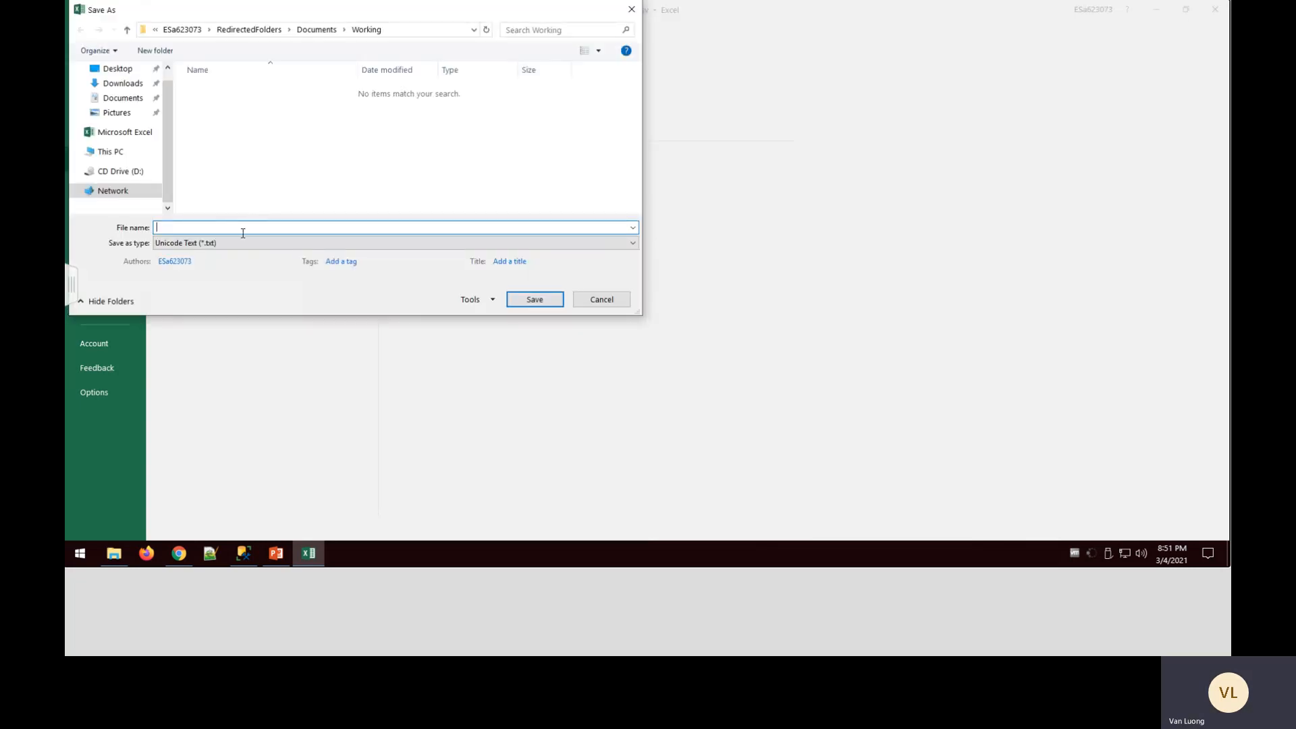
{"action": "left_click", "coordinate": [243, 242]}
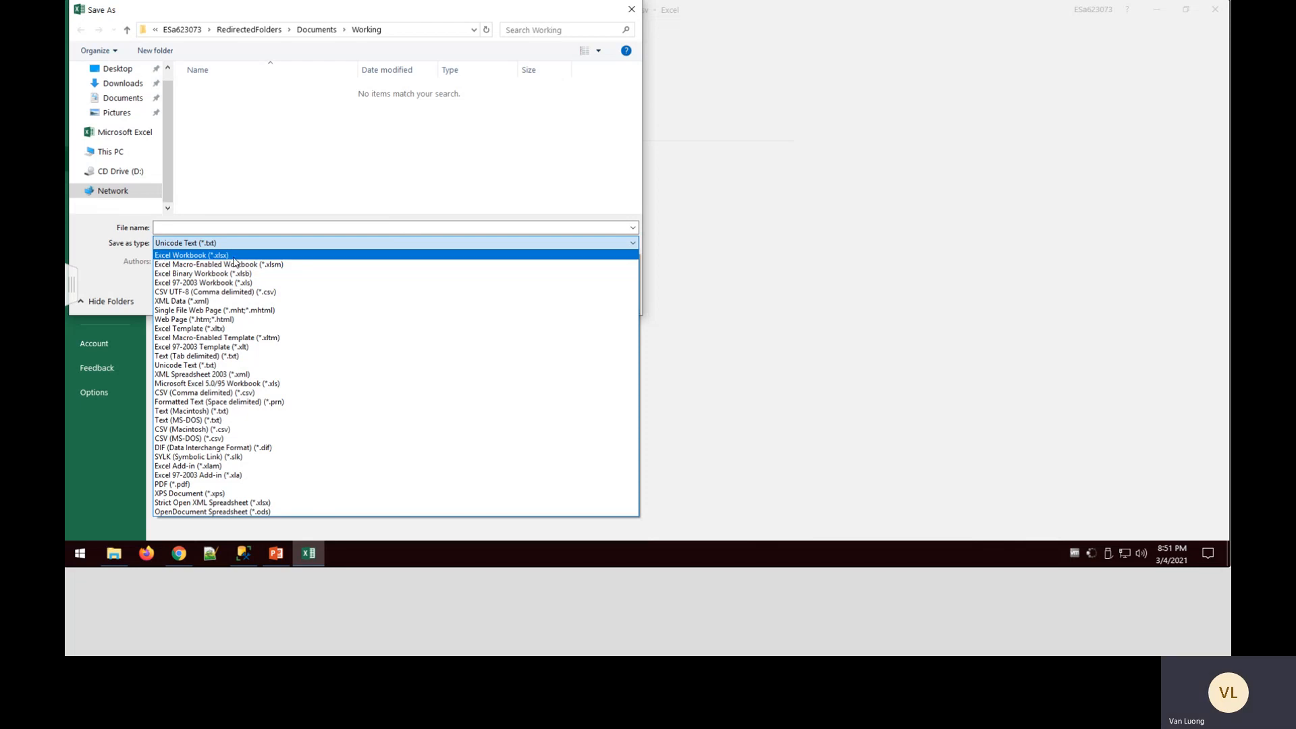
{"action": "left_click", "coordinate": [234, 256]}
{"action": "left_click", "coordinate": [257, 227]}
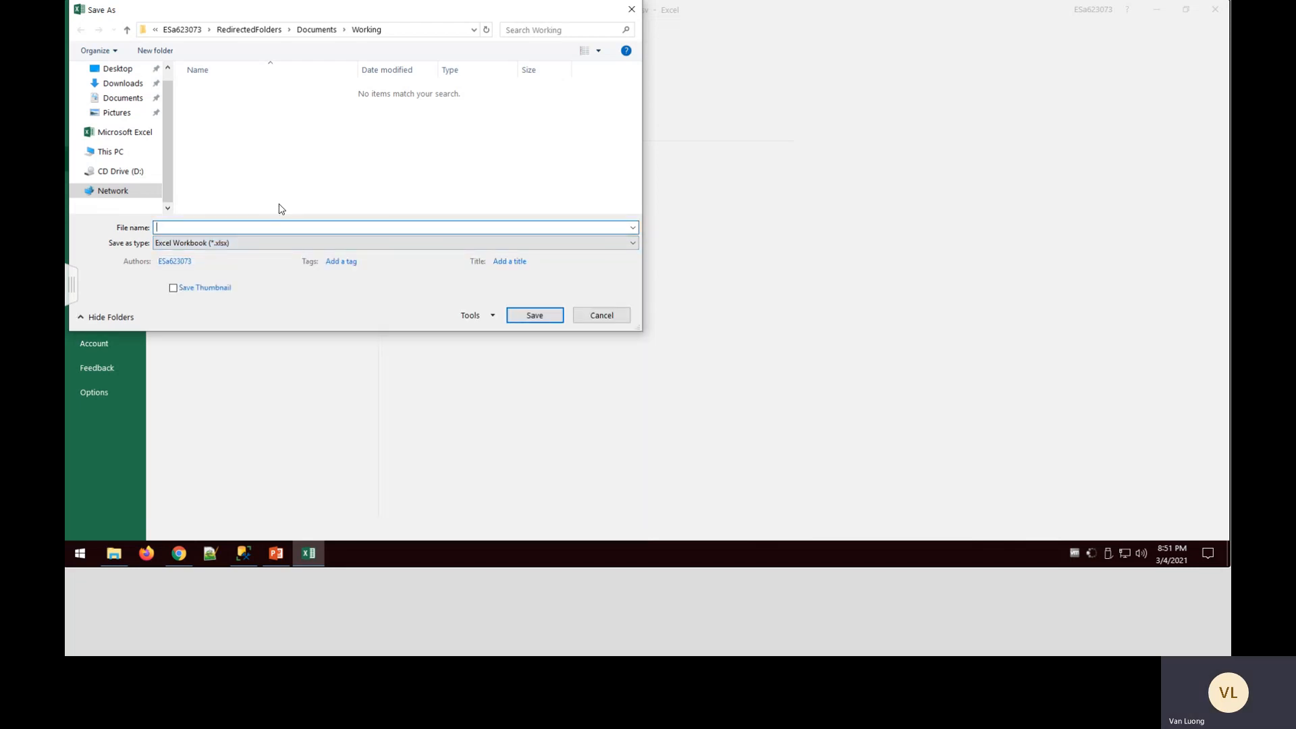
{"action": "type", "text": "states"}
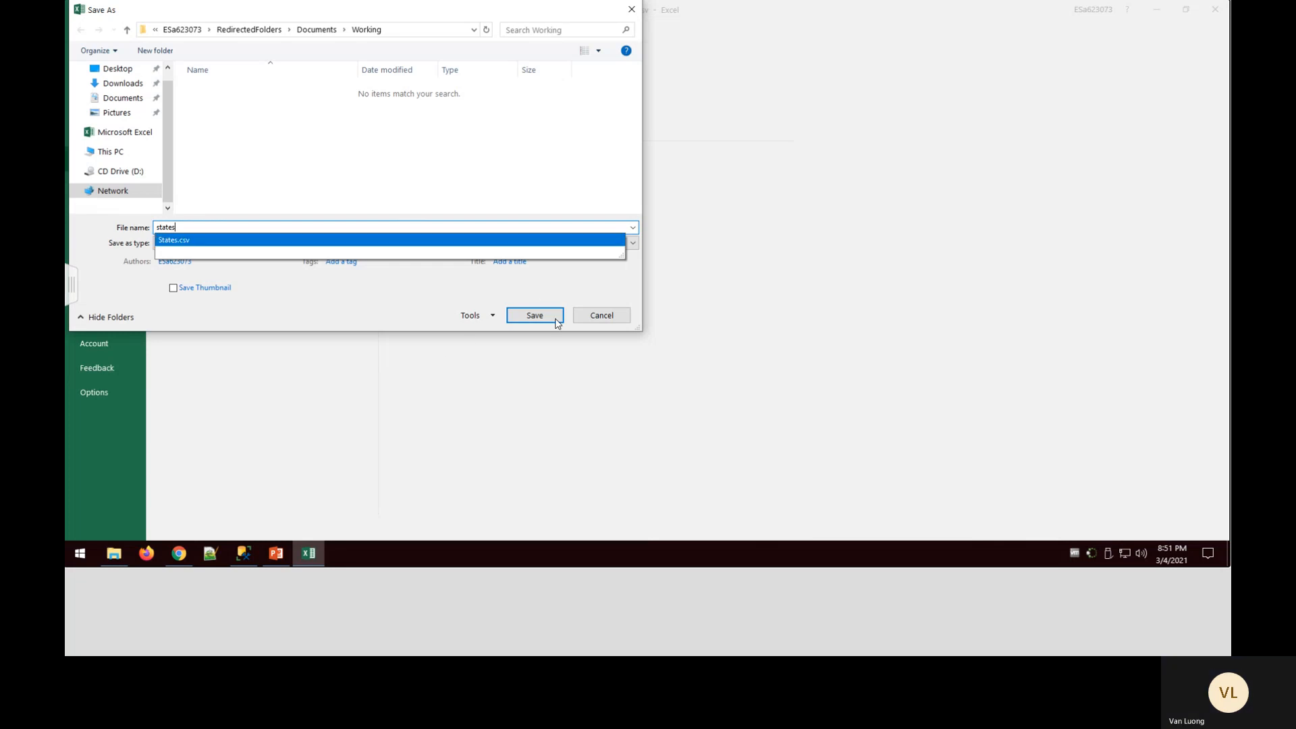
{"action": "left_click", "coordinate": [534, 316]}
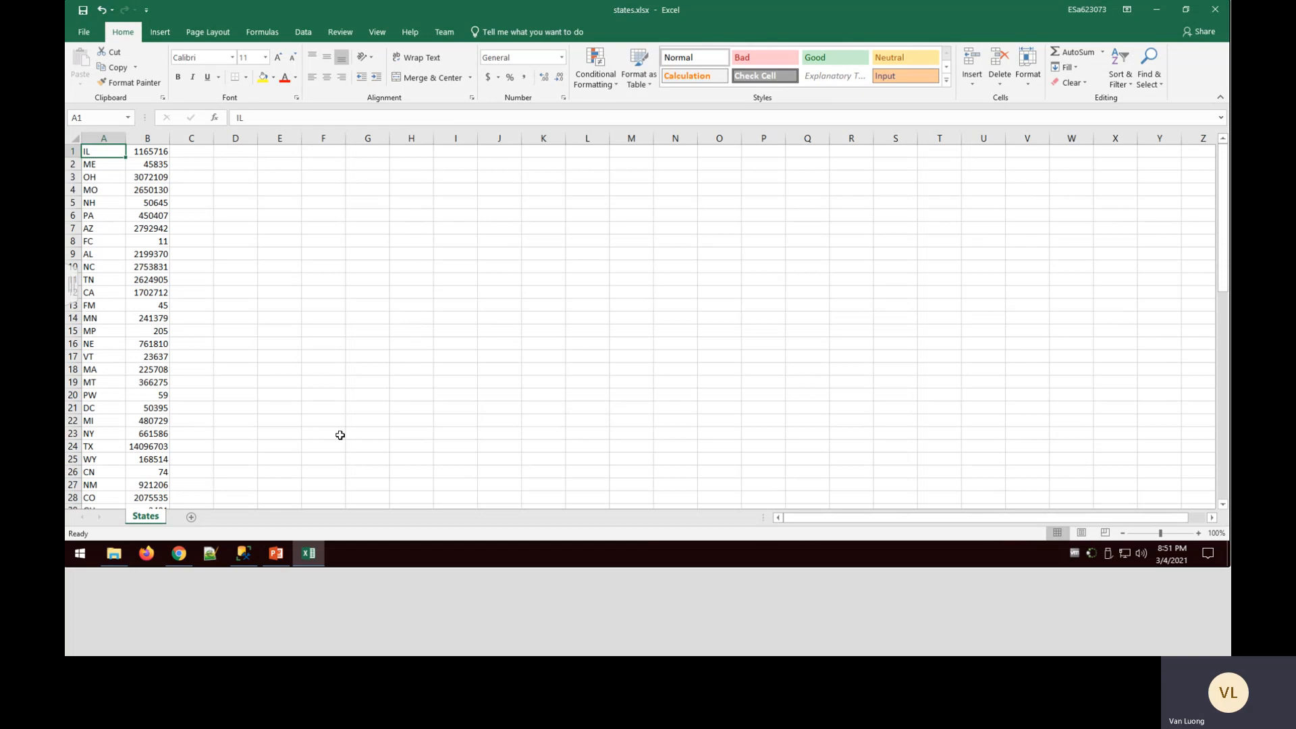
Insert a blank row above the first row of the state data
{"action": "scroll", "coordinate": [108, 391], "scroll_direction": "down", "scroll_amount": 4}
{"action": "scroll", "coordinate": [108, 392], "scroll_direction": "down", "scroll_amount": 12}
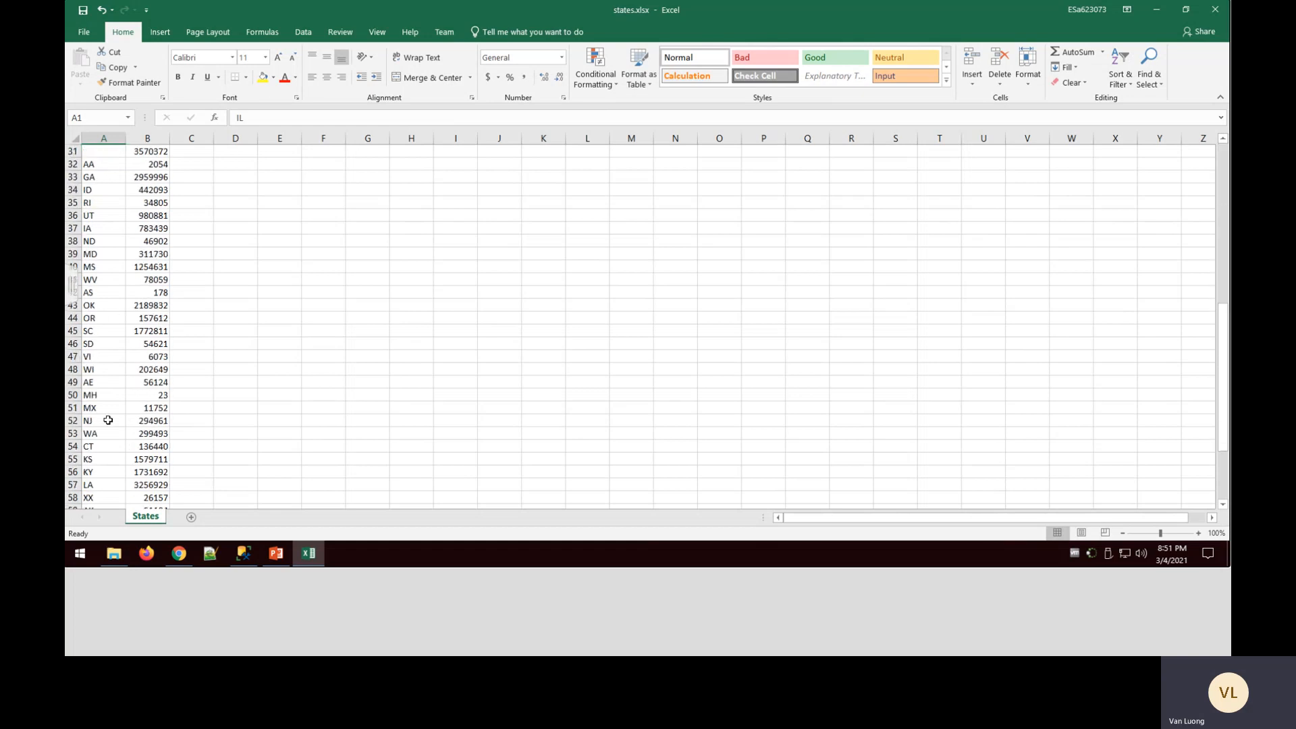
{"action": "scroll", "coordinate": [108, 420], "scroll_direction": "up", "scroll_amount": 12}
{"action": "scroll", "coordinate": [114, 420], "scroll_direction": "up", "scroll_amount": 4}
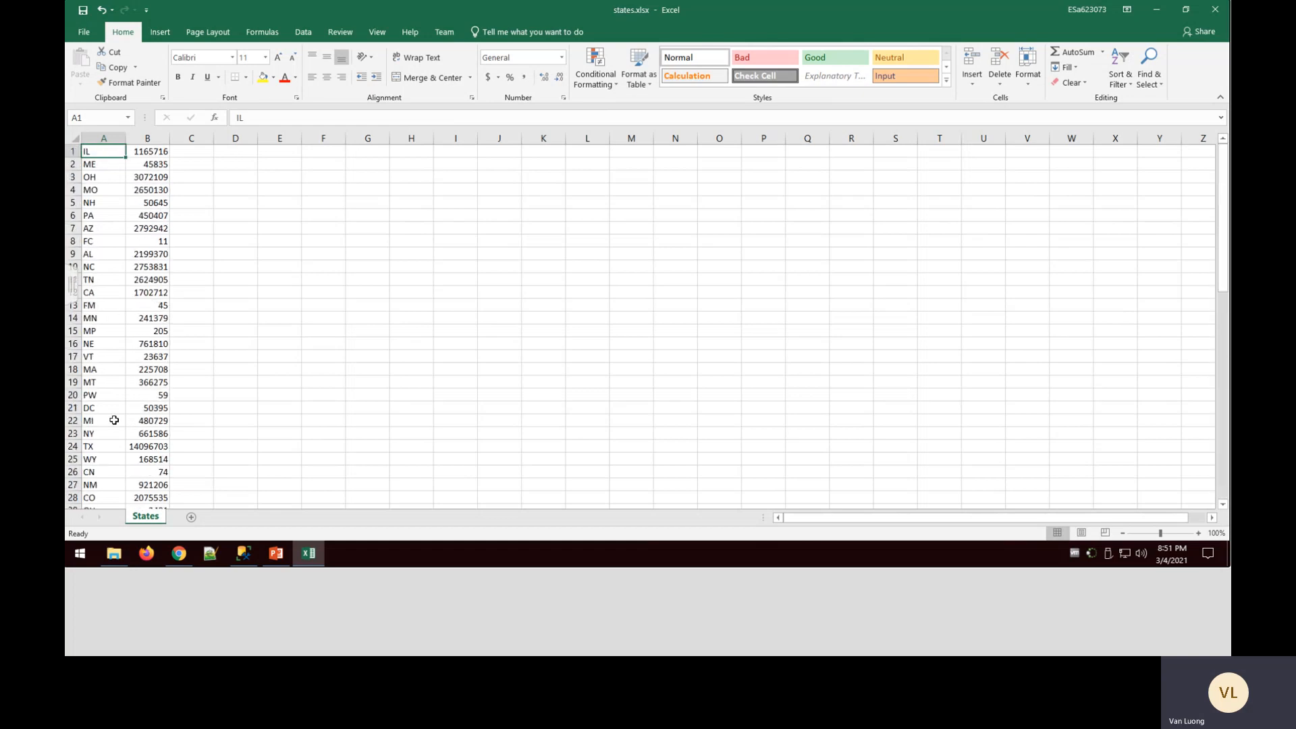
{"action": "left_click", "coordinate": [72, 150]}
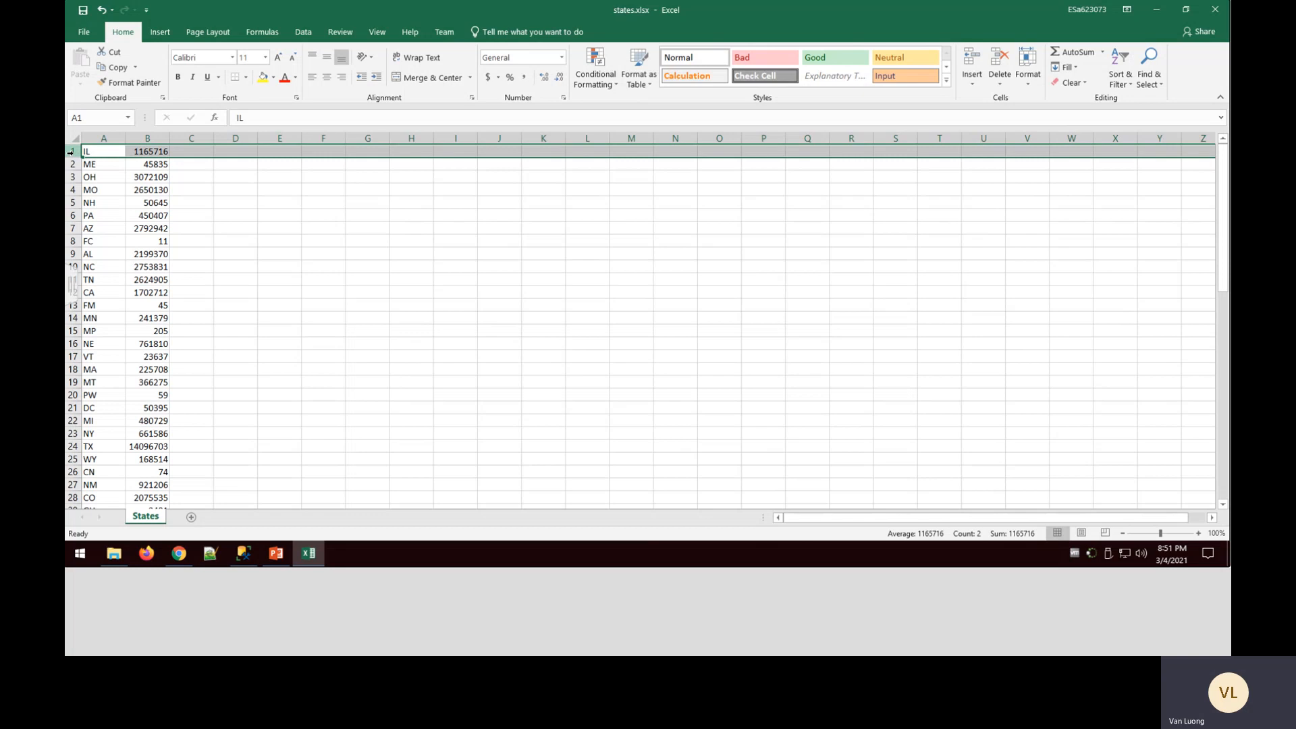
{"action": "right_click", "coordinate": [70, 152]}
{"action": "left_click", "coordinate": [97, 245]}
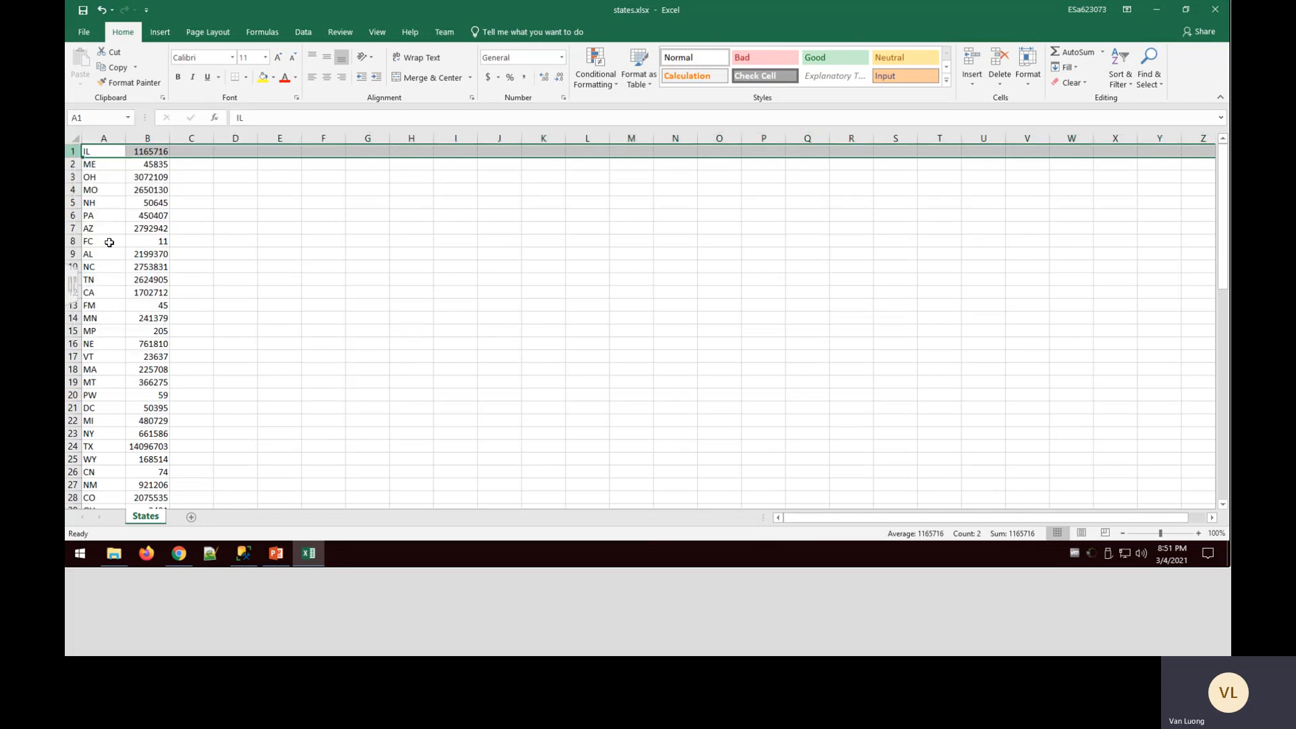
Enter the headers States in A1 and Number of Customers in B1, and autofit column B's width
{"action": "left_click", "coordinate": [108, 152]}
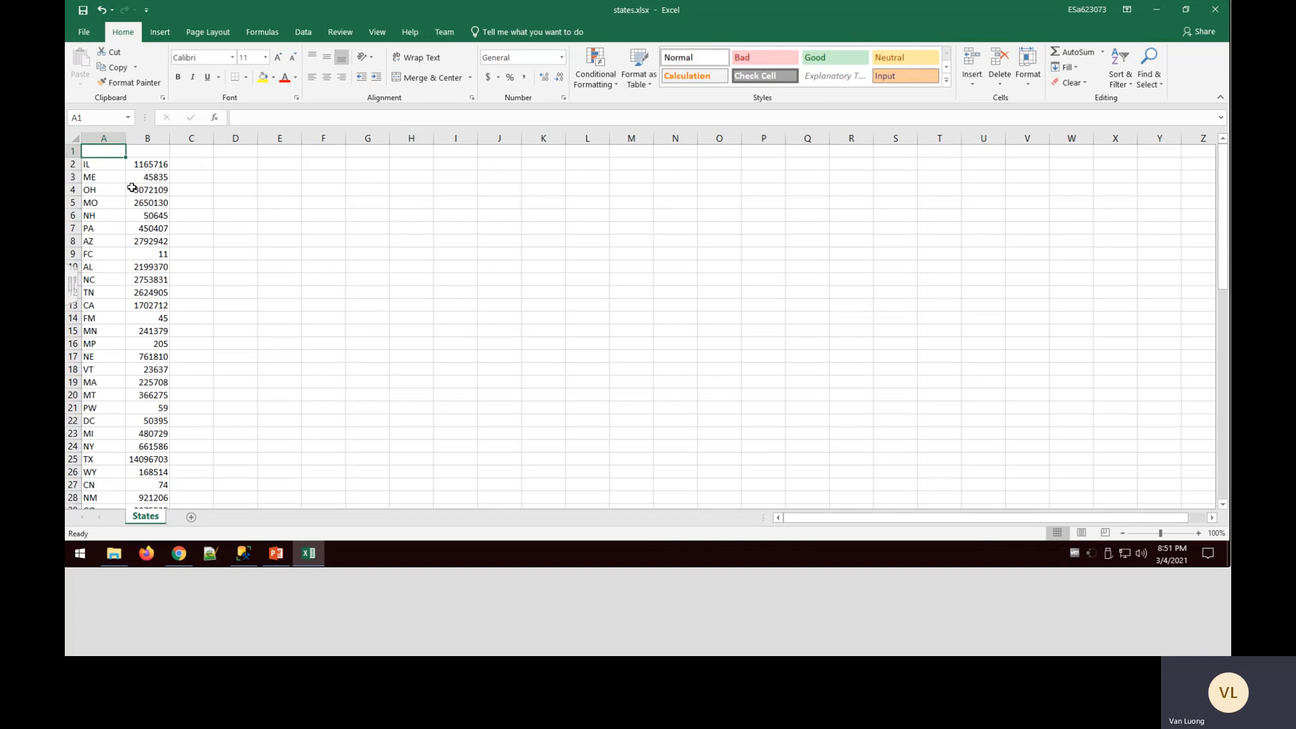
{"action": "type", "text": "States"}
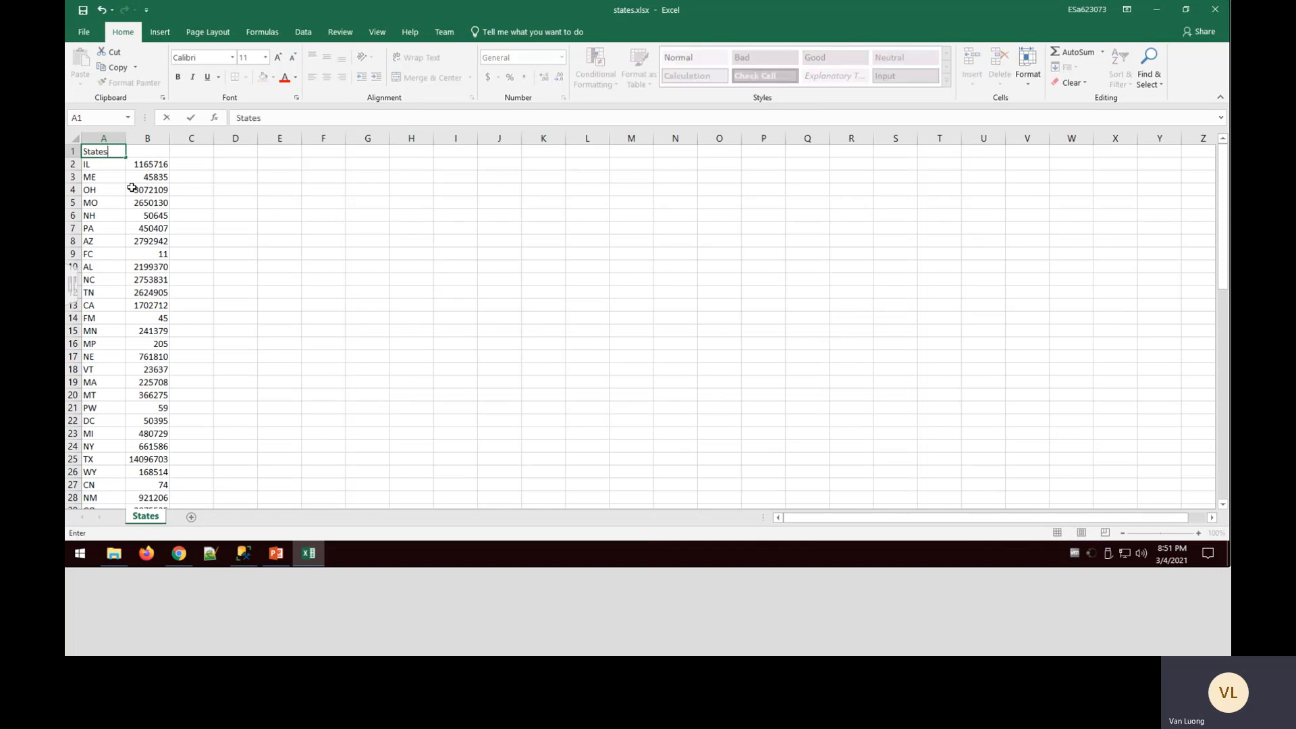
{"action": "key", "text": "Tab"}
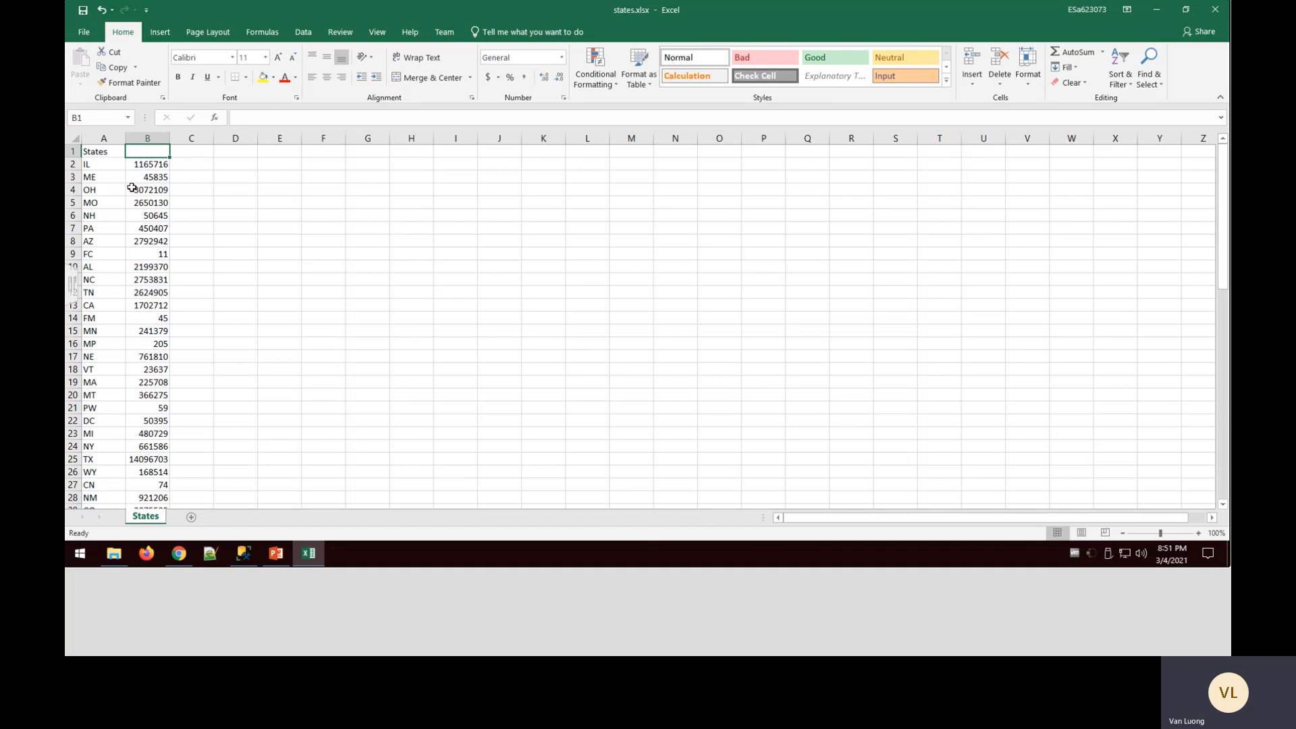
{"action": "type", "text": "Number of Cu"}
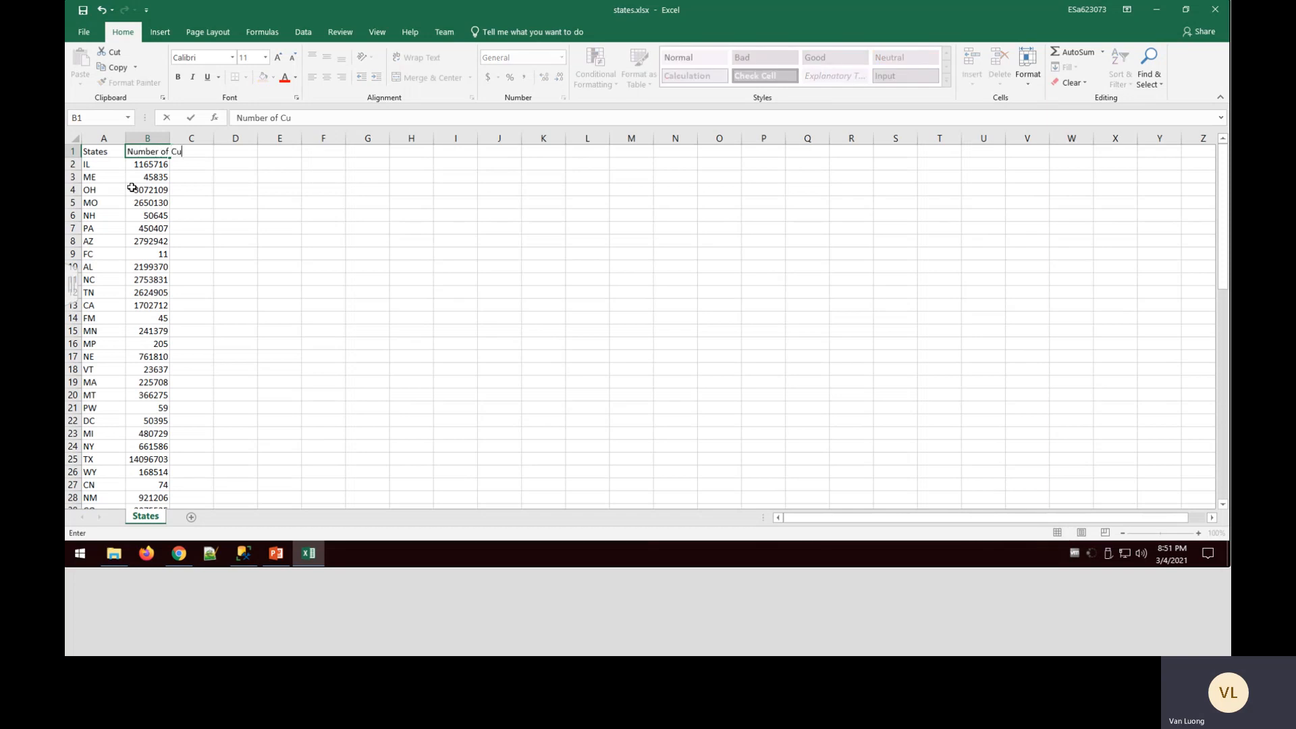
{"action": "type", "text": "stomers"}
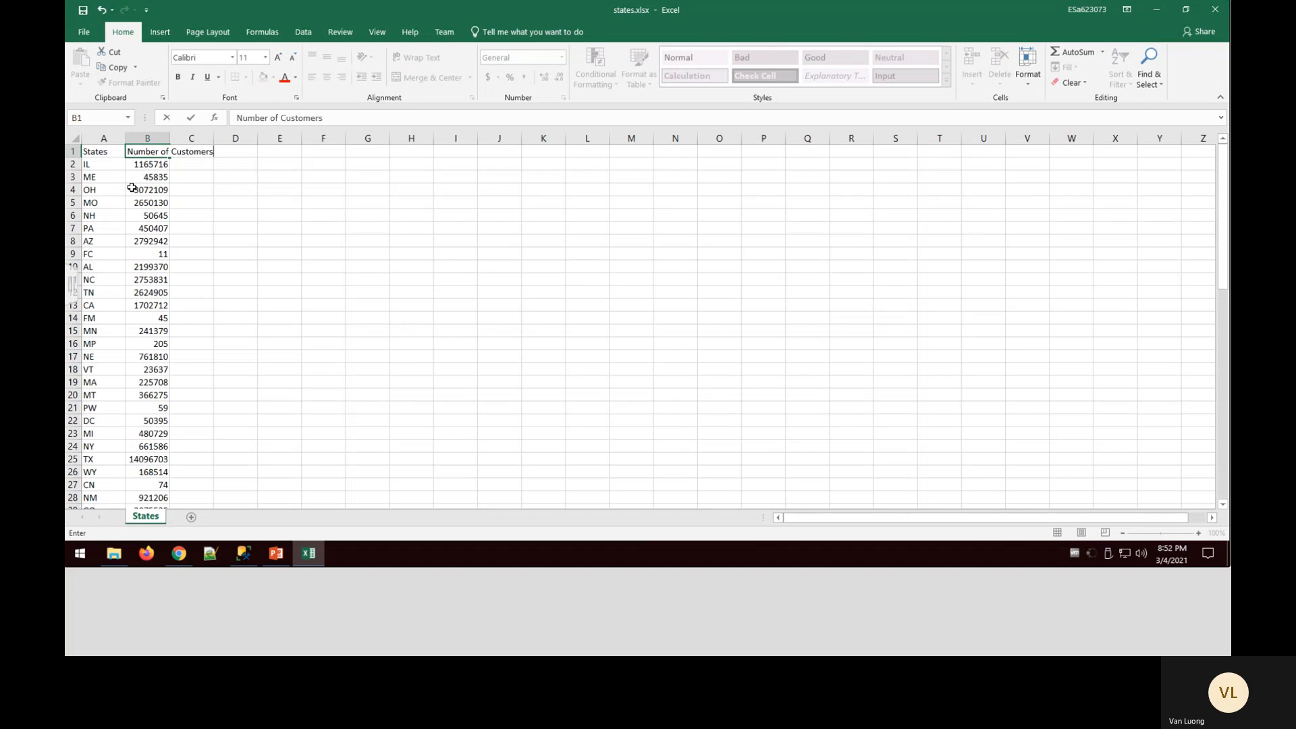
{"action": "left_click", "coordinate": [183, 189]}
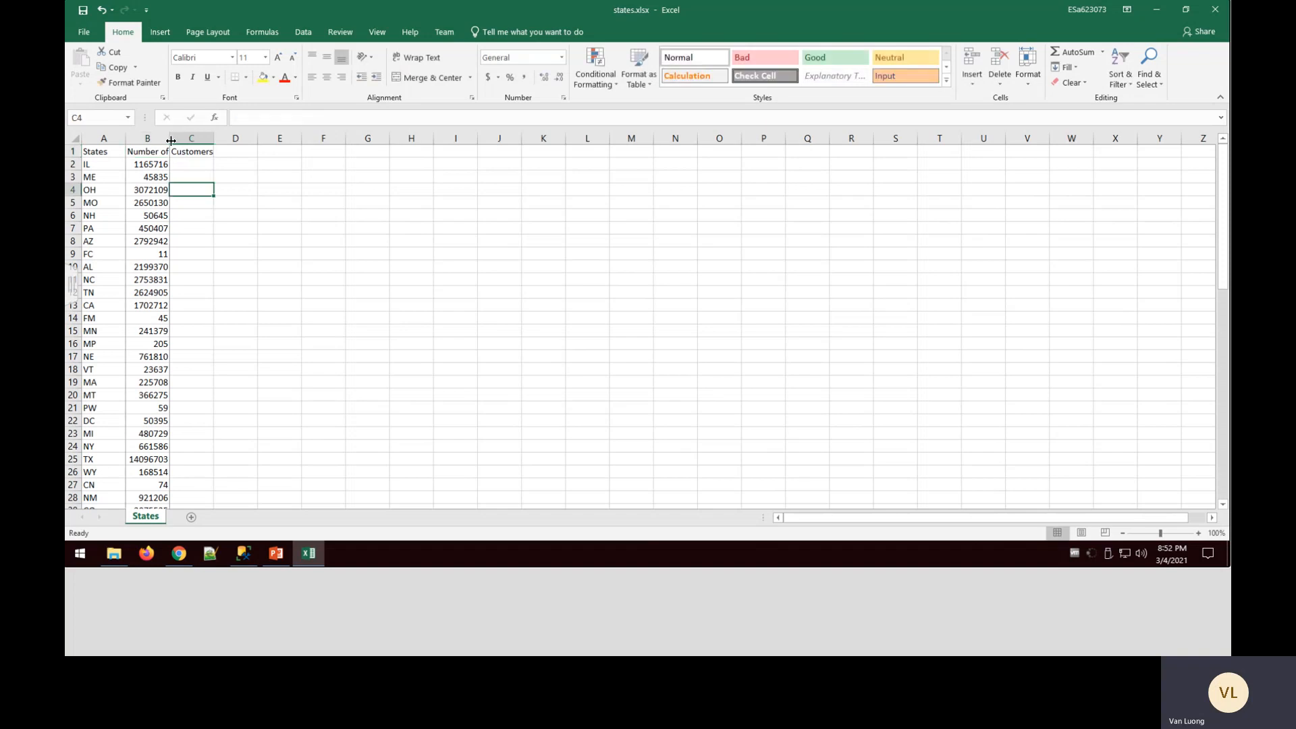
{"action": "double_click", "coordinate": [172, 141]}
{"action": "left_click", "coordinate": [181, 168]}
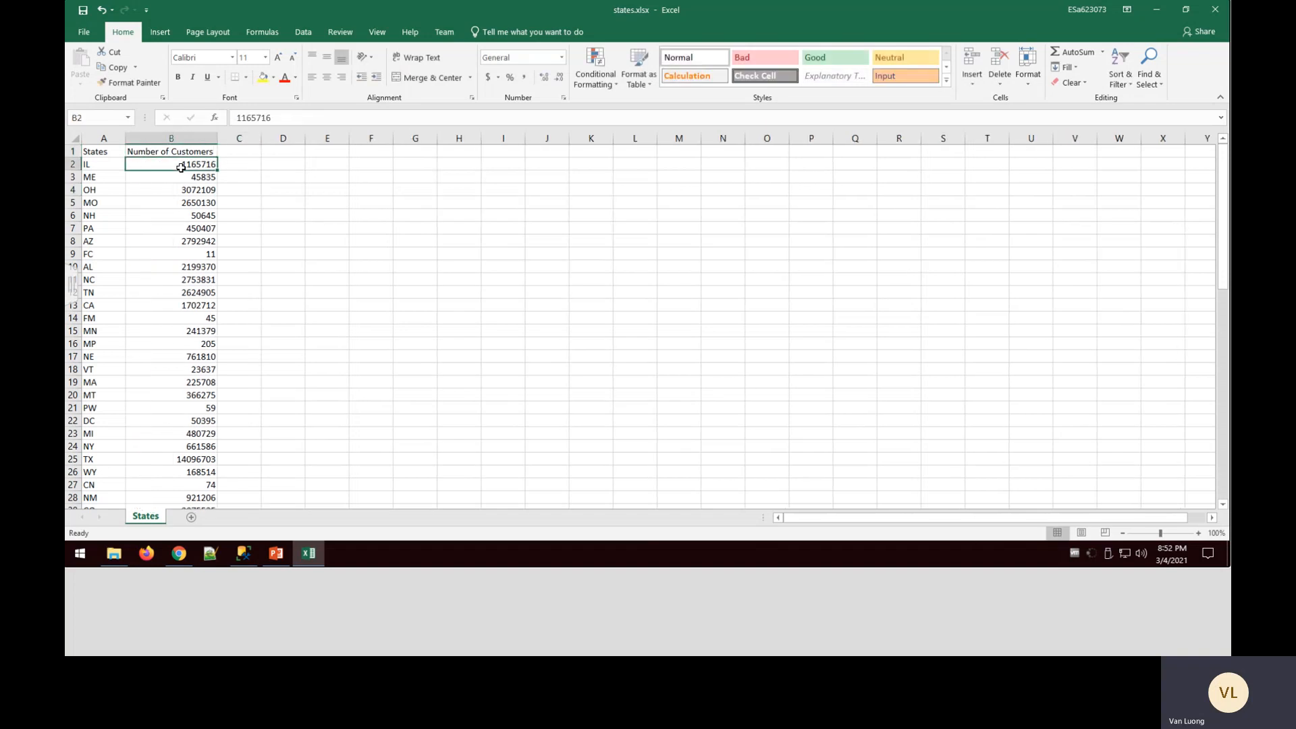
Format the Number of Customers column with comma separators and no decimal places
{"action": "left_click", "coordinate": [177, 153]}
{"action": "key", "text": "ctrl+shift+Down"}
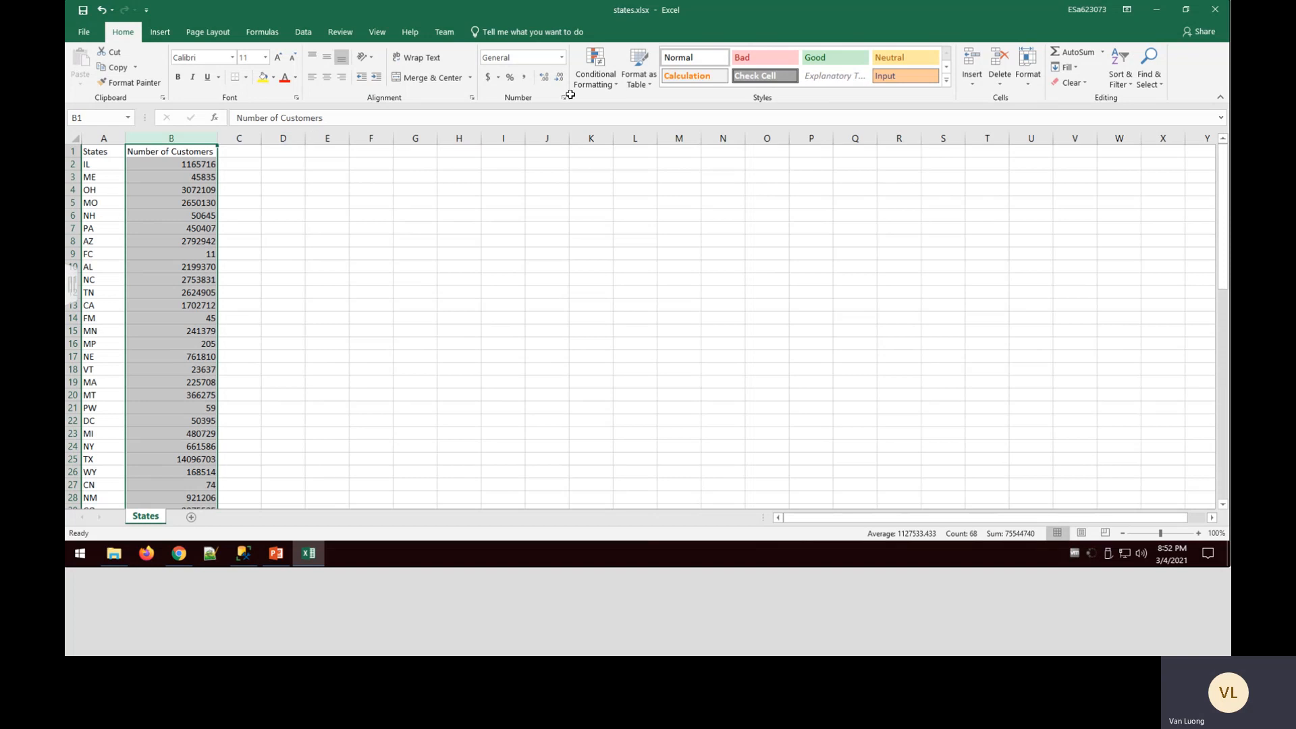
{"action": "left_click", "coordinate": [524, 77]}
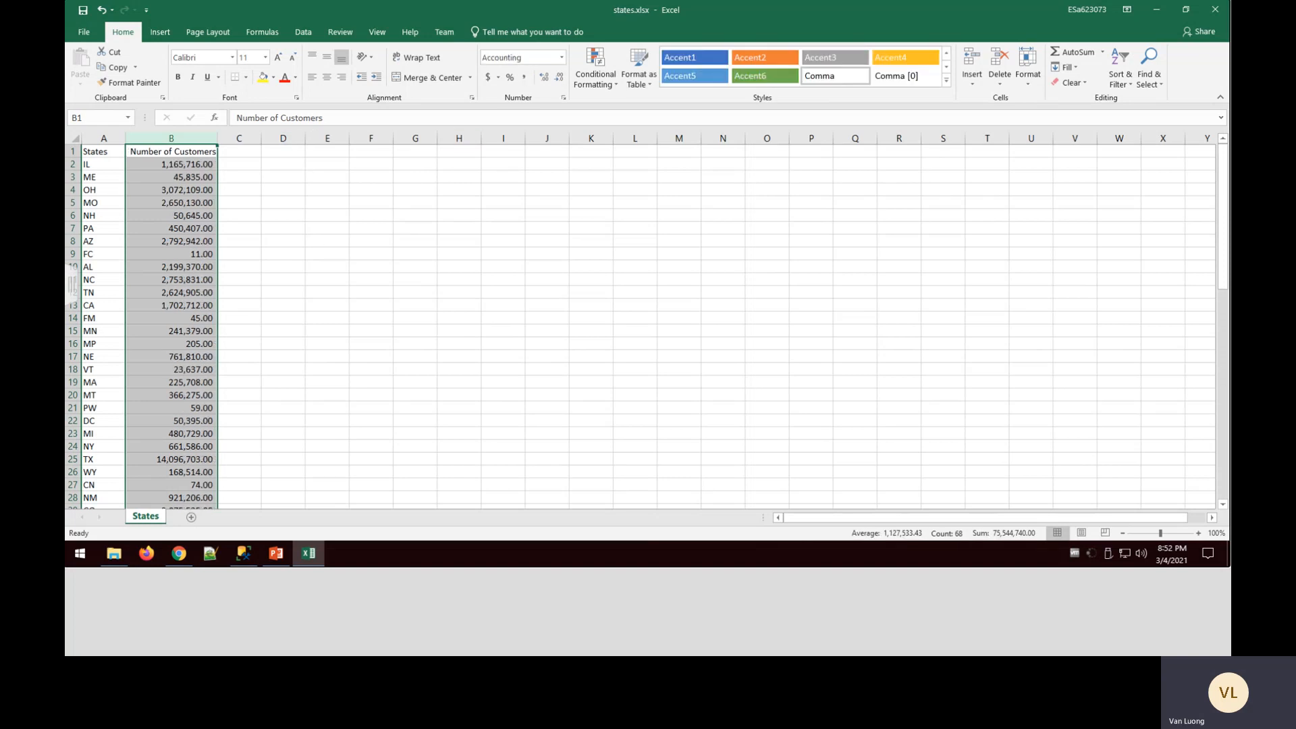
{"action": "left_click", "coordinate": [545, 80]}
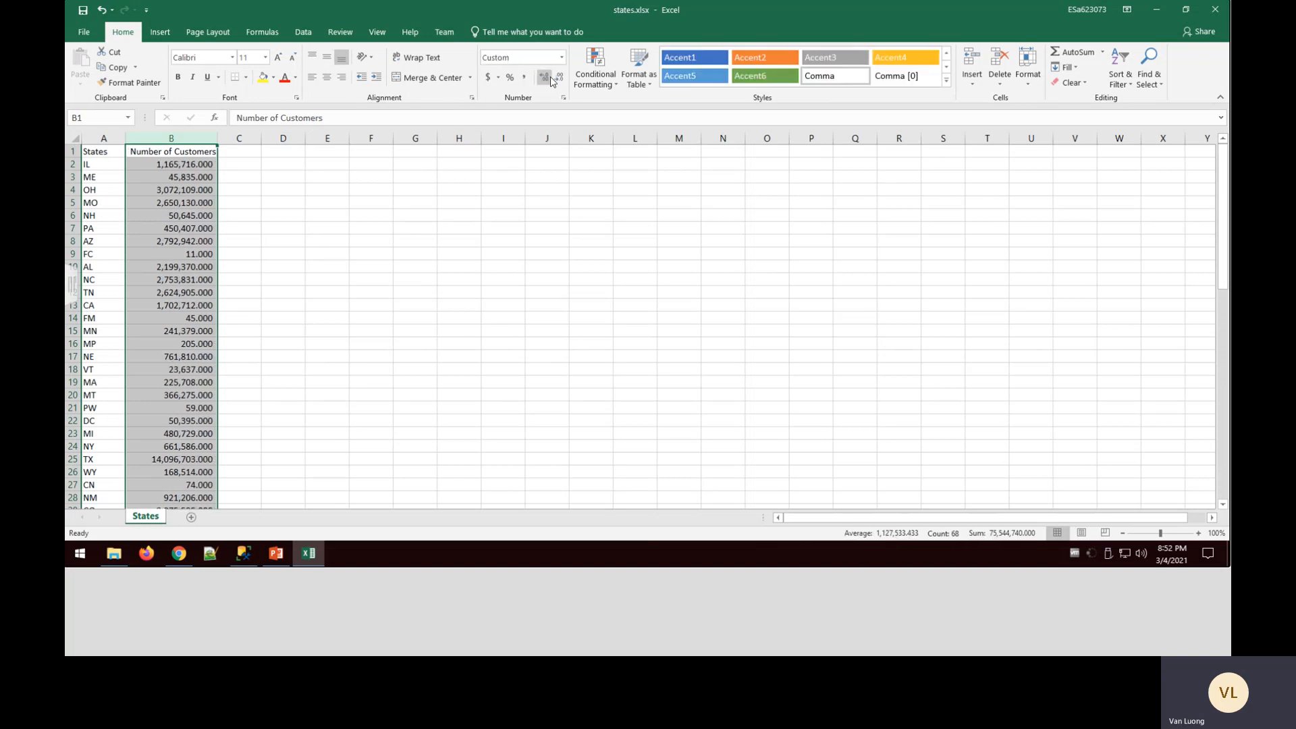
{"action": "left_click", "coordinate": [559, 81]}
{"action": "left_click", "coordinate": [559, 81]}
{"action": "left_click", "coordinate": [559, 81]}
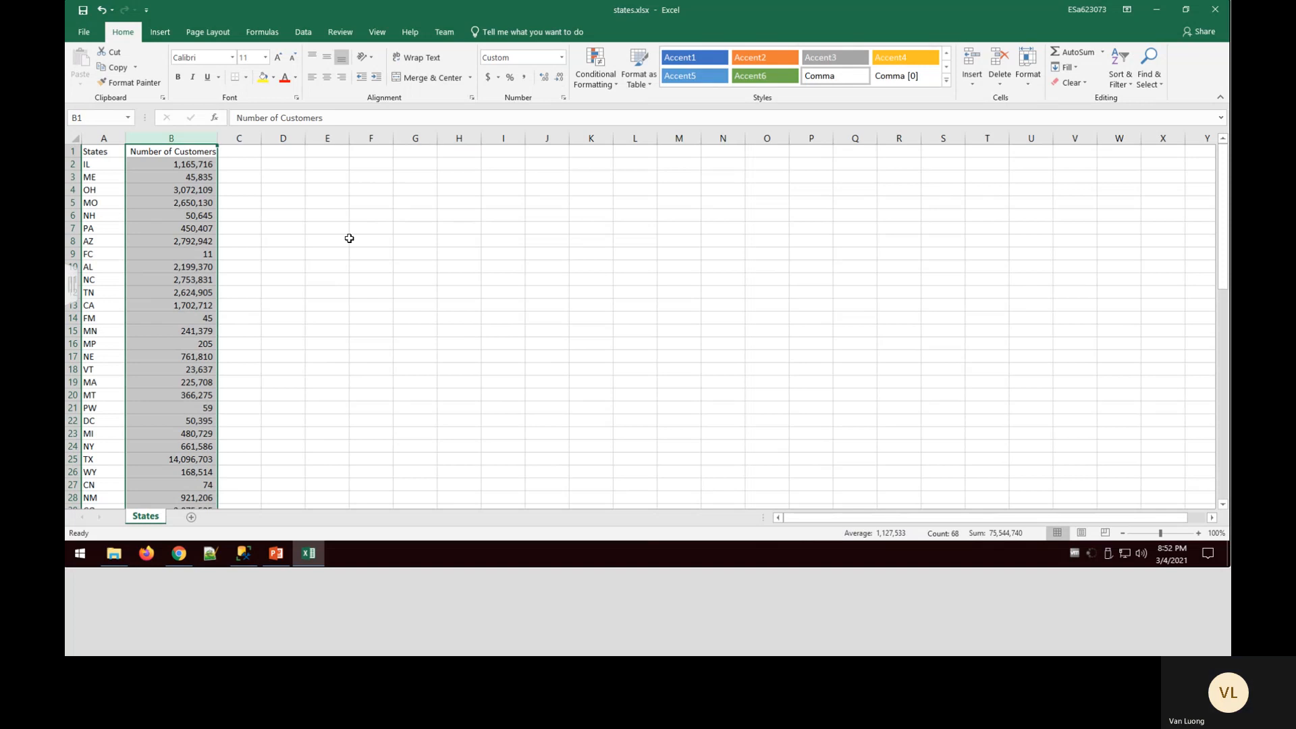
{"action": "left_click", "coordinate": [324, 240]}
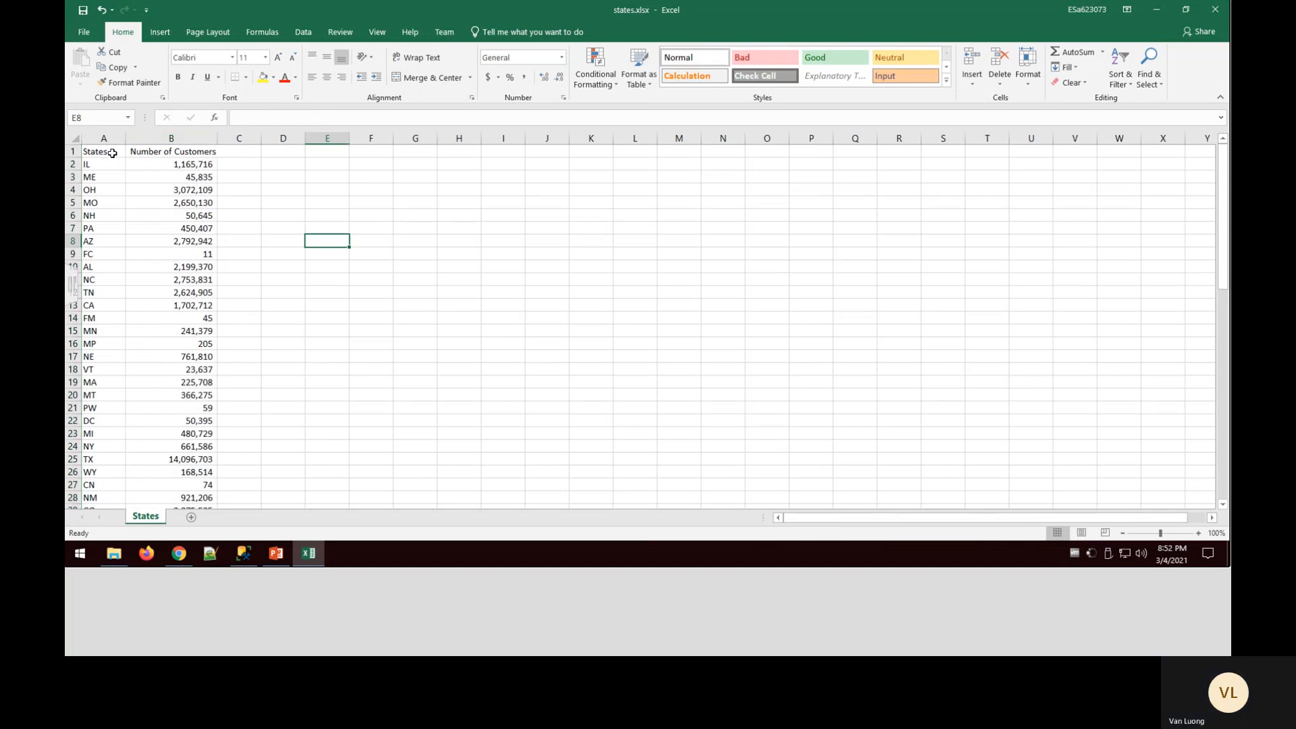
Add a bottom border to the header cells A1:B1
{"action": "left_click_drag", "start_coordinate": [102, 151], "coordinate": [196, 152]}
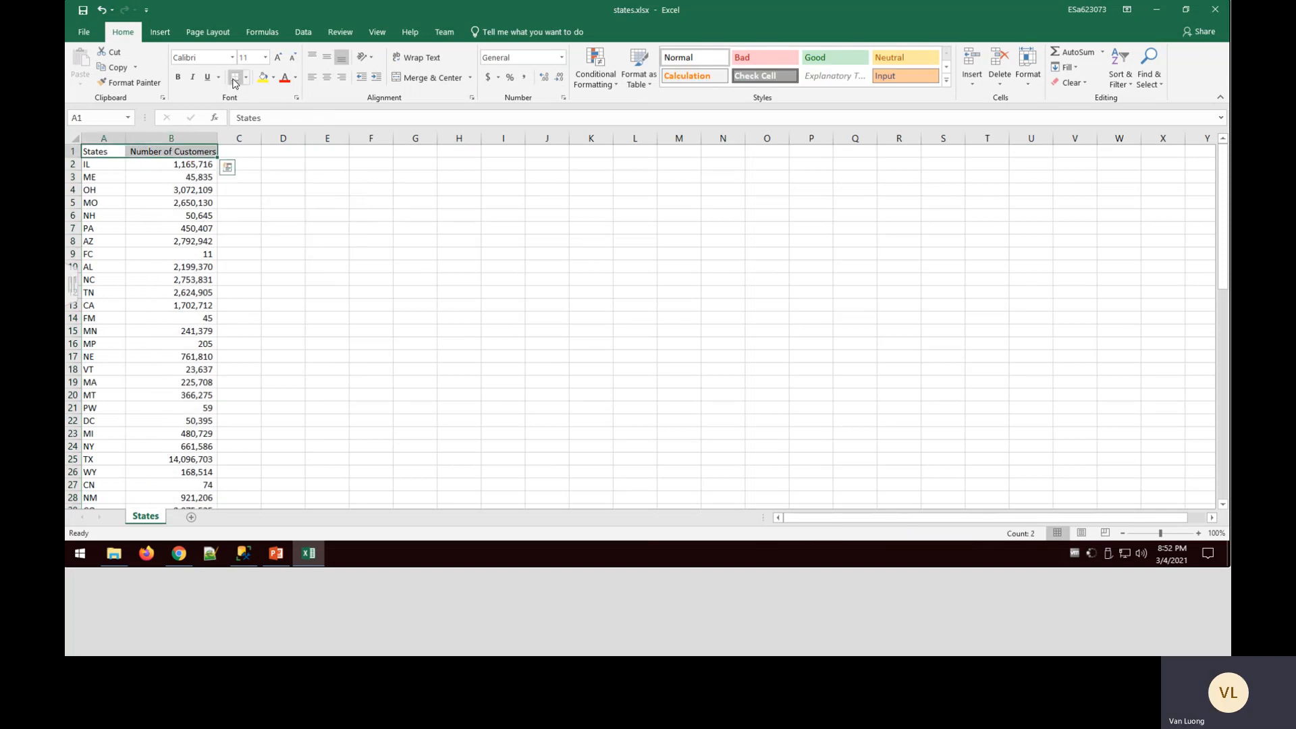
{"action": "left_click", "coordinate": [298, 230]}
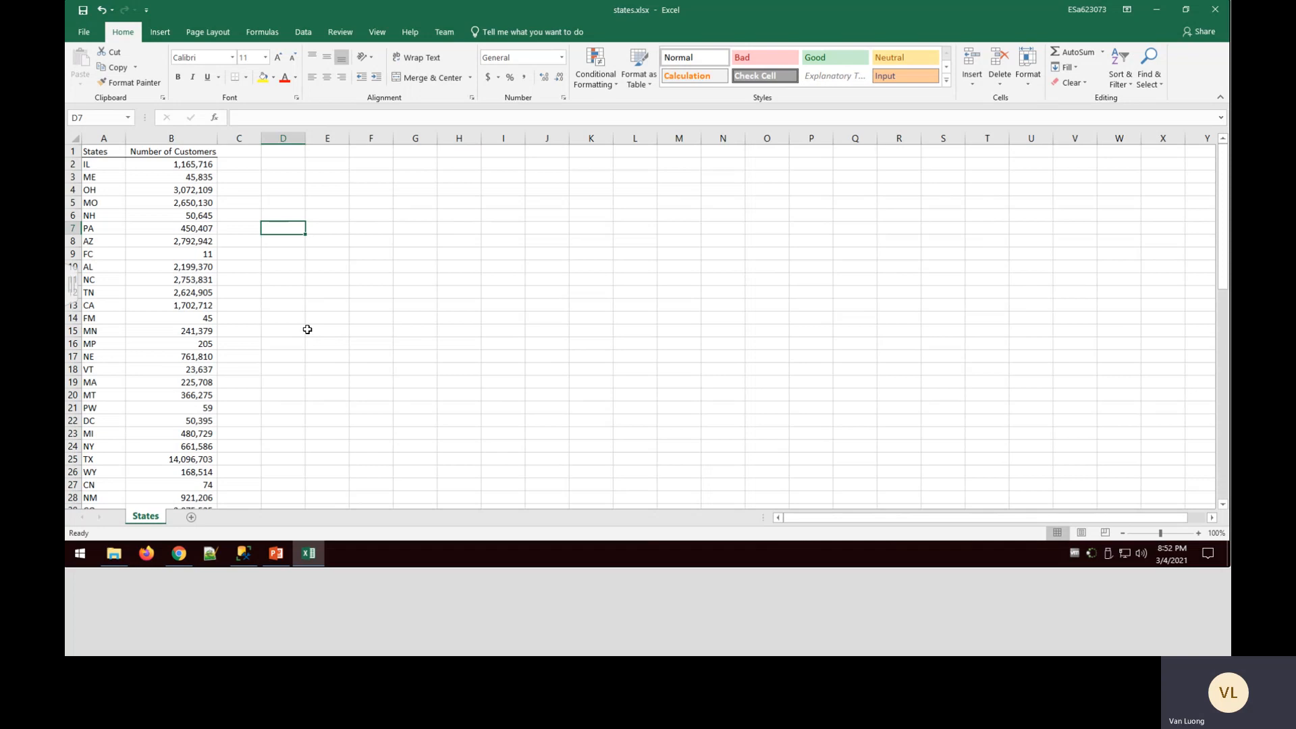
{"action": "scroll", "coordinate": [307, 328], "scroll_direction": "down", "scroll_amount": 2}
{"action": "scroll", "coordinate": [307, 329], "scroll_direction": "up", "scroll_amount": 2}
Add a new worksheet and copy the entire contents of the States sheet into it, starting at A1
{"action": "left_click", "coordinate": [191, 518]}
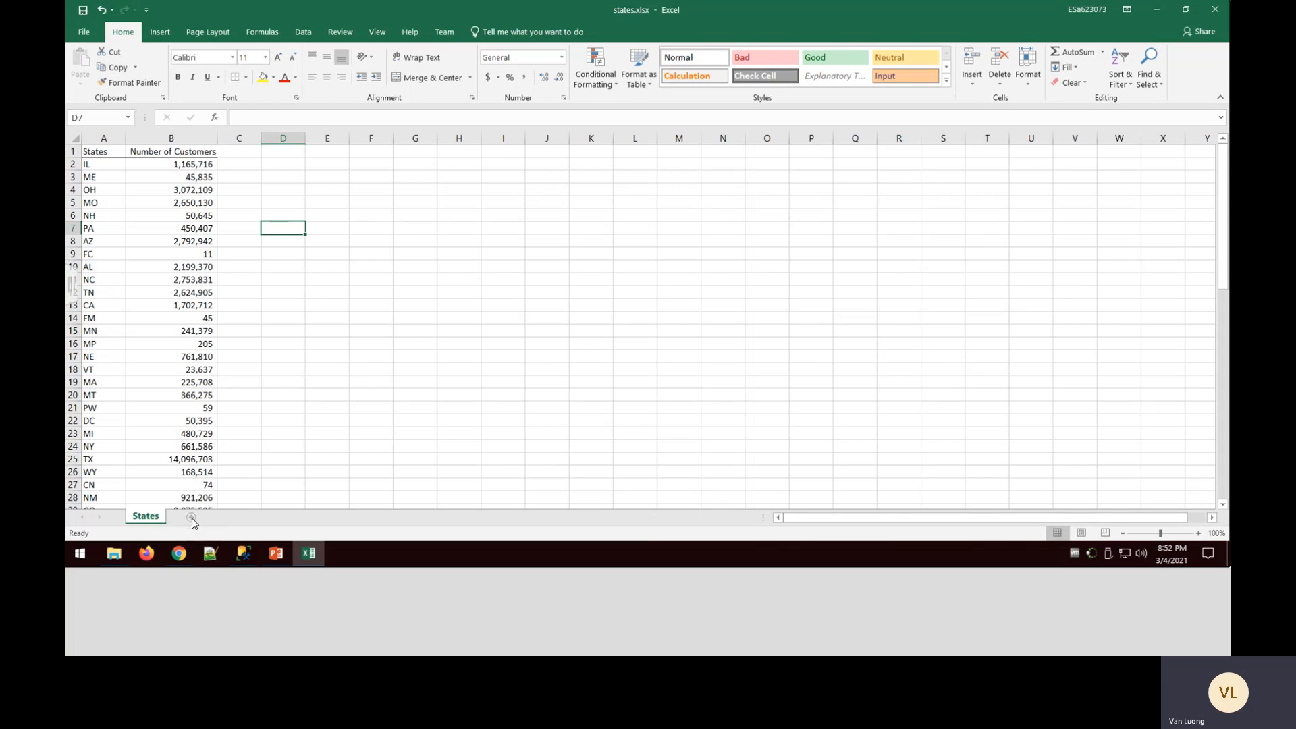
{"action": "left_click", "coordinate": [146, 517]}
{"action": "left_click", "coordinate": [97, 152]}
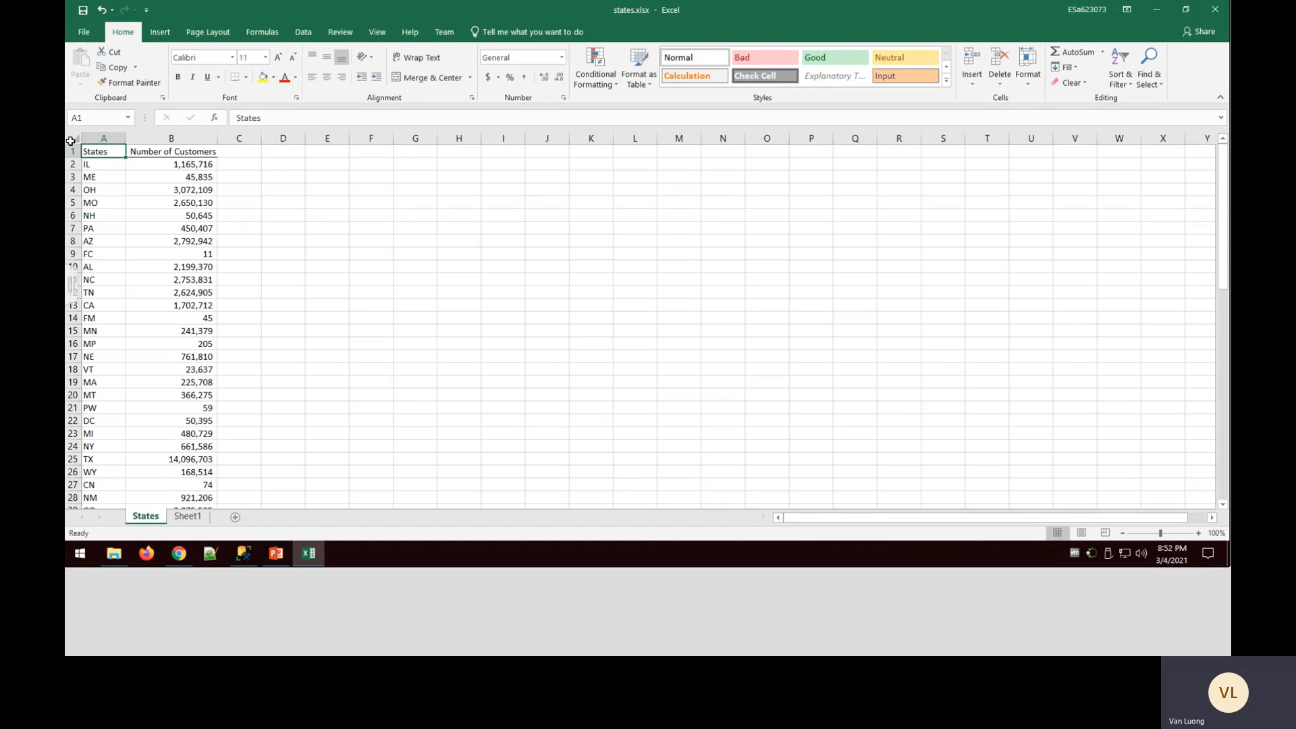
{"action": "left_click", "coordinate": [73, 139]}
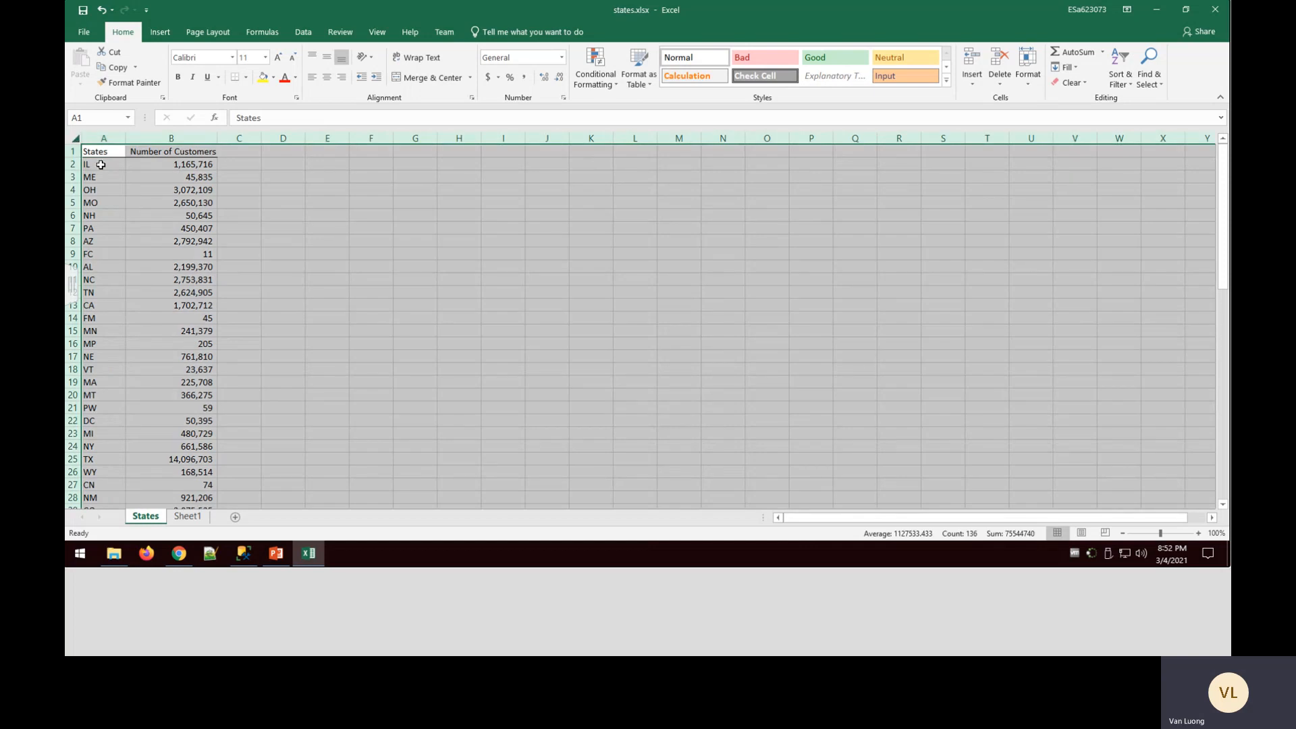
{"action": "key", "text": "ctrl+c"}
{"action": "left_click", "coordinate": [189, 515]}
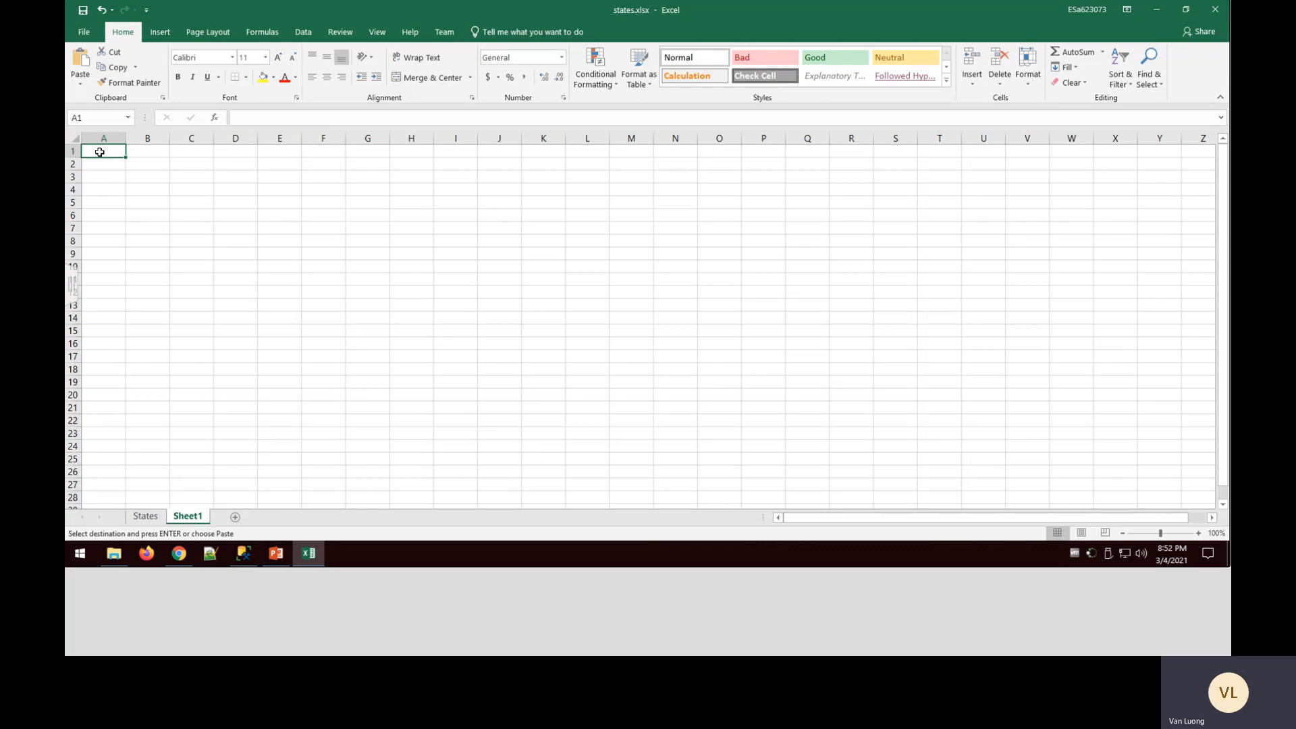
{"action": "key", "text": "ctrl+v"}
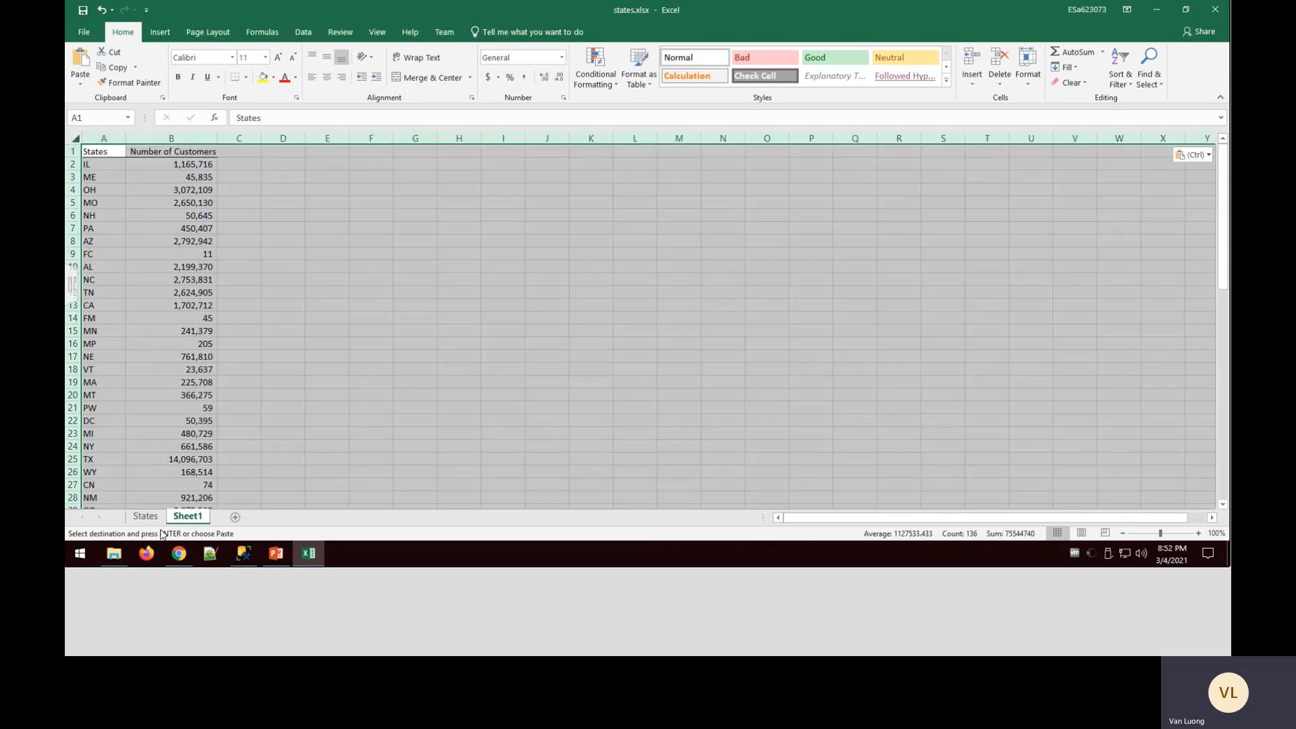
Rename the original States sheet as Master Data
{"action": "left_click", "coordinate": [144, 517]}
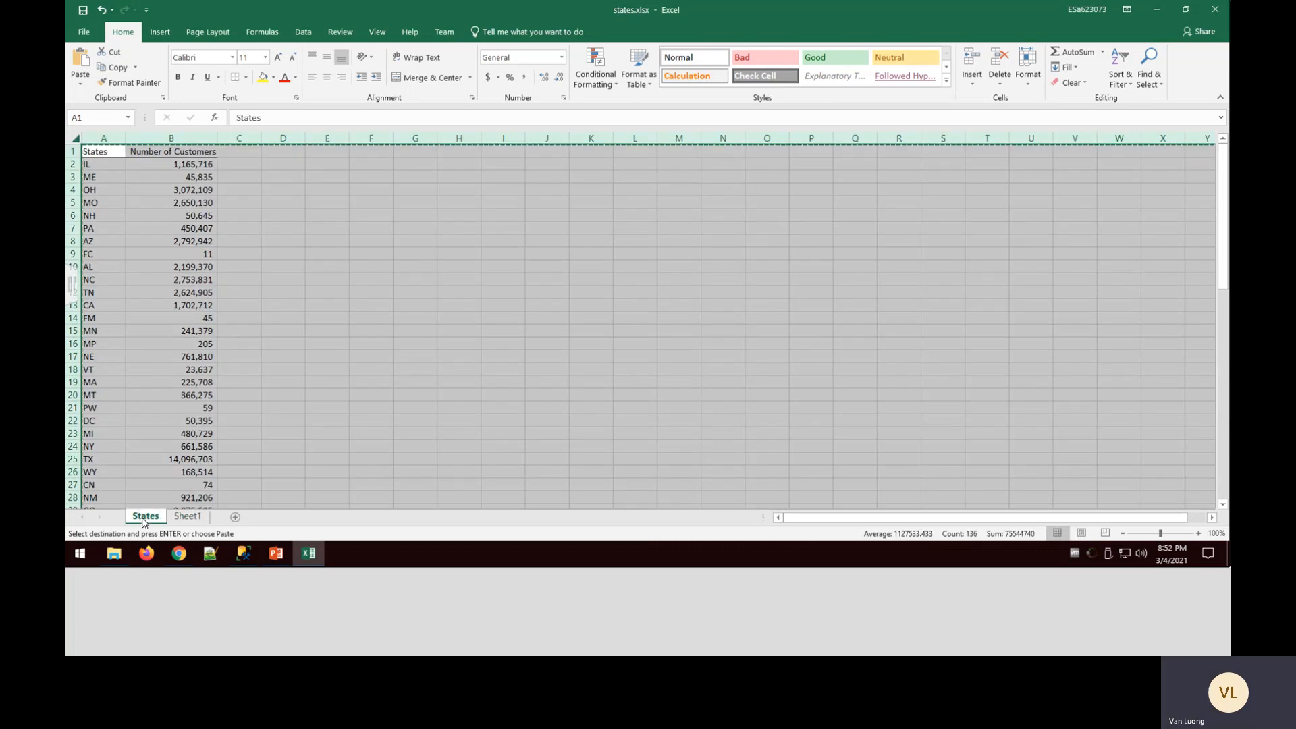
{"action": "double_click", "coordinate": [144, 517]}
{"action": "type", "text": "M"}
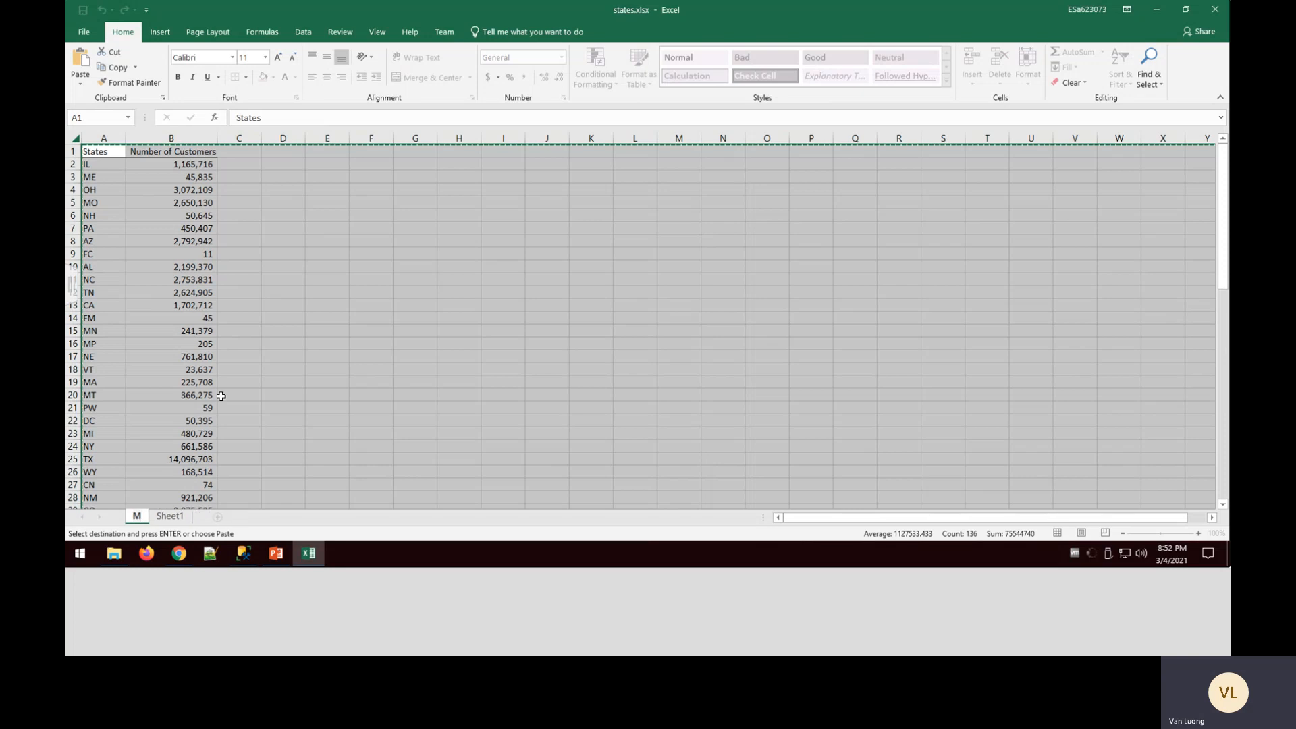
{"action": "type", "text": "aster Data"}
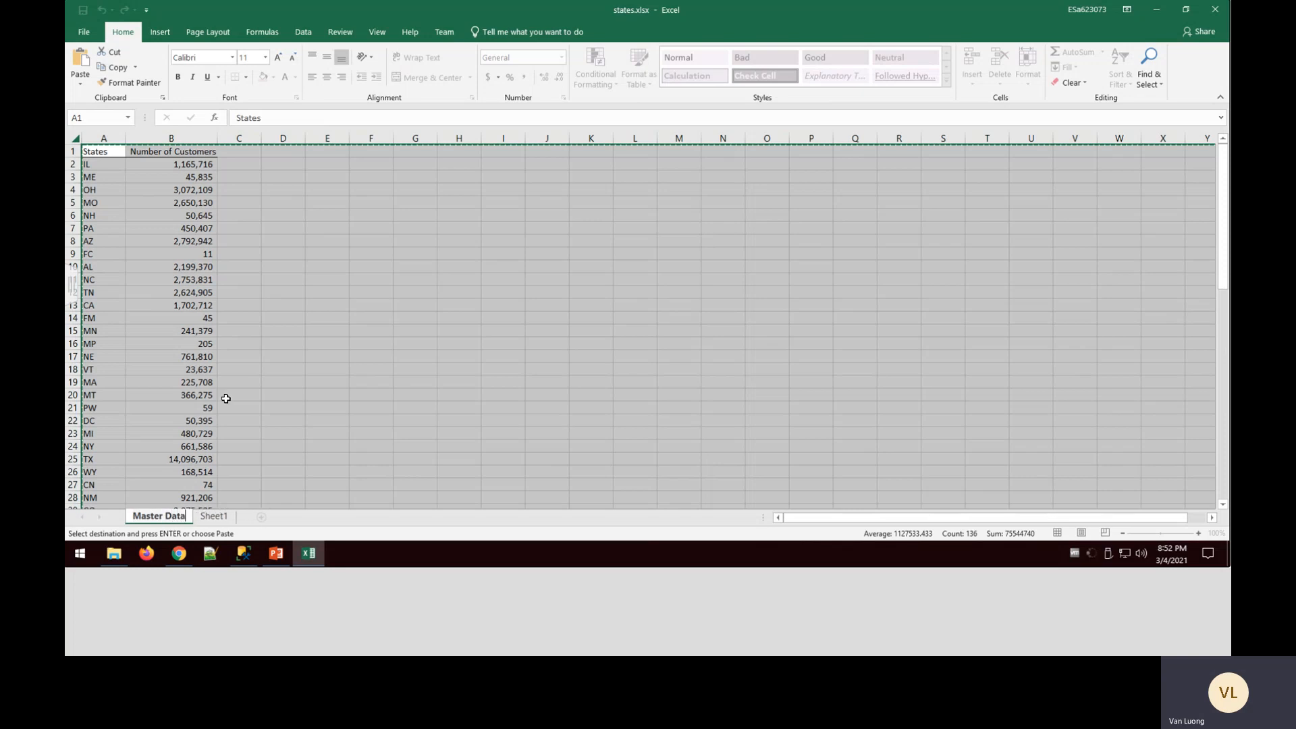
Rename the sheet holding the copied data as States
{"action": "left_click", "coordinate": [213, 516]}
{"action": "double_click", "coordinate": [213, 515]}
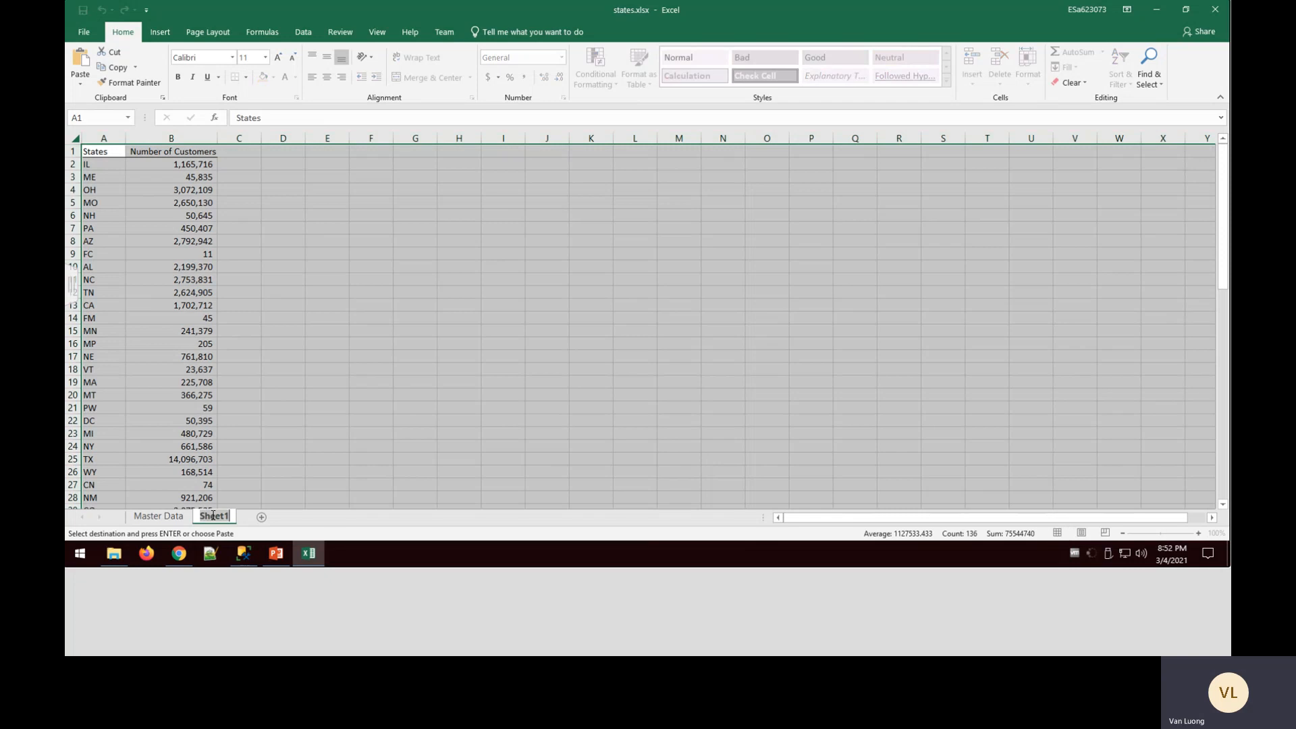
{"action": "type", "text": "States"}
{"action": "key", "text": "Return"}
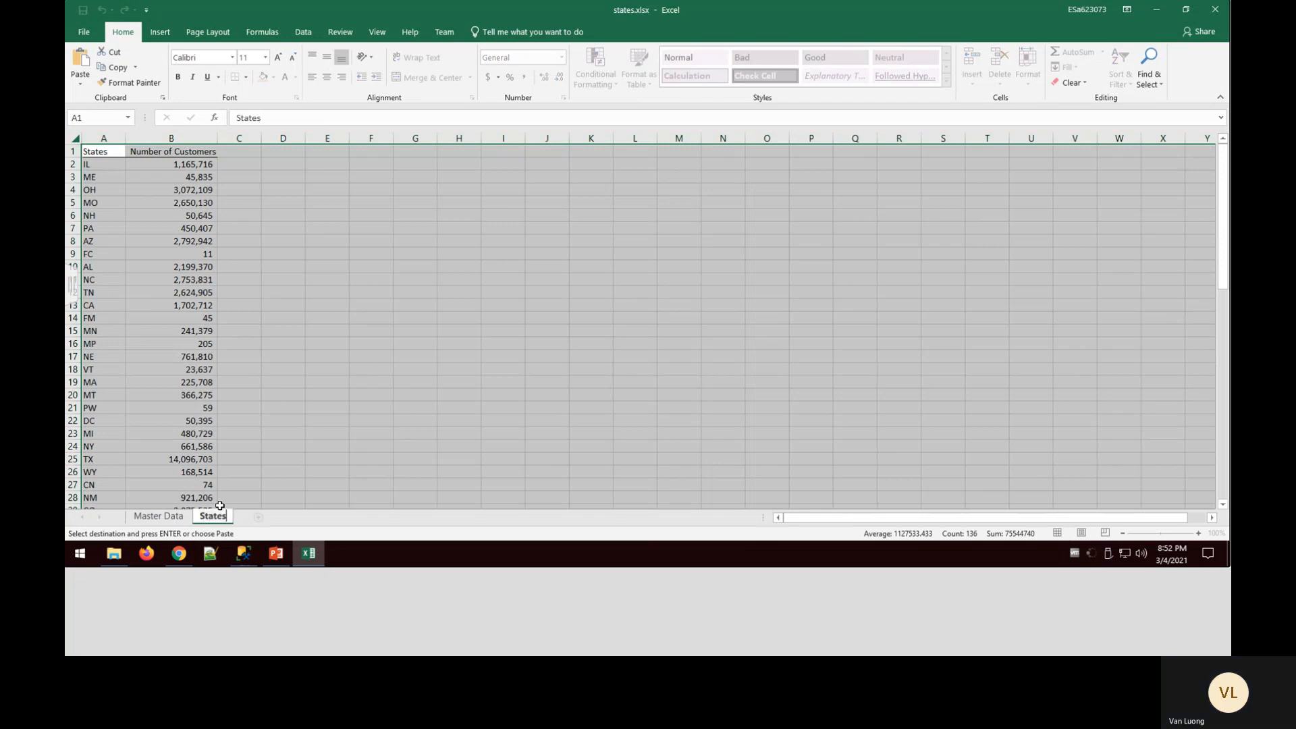
{"action": "left_click", "coordinate": [358, 523]}
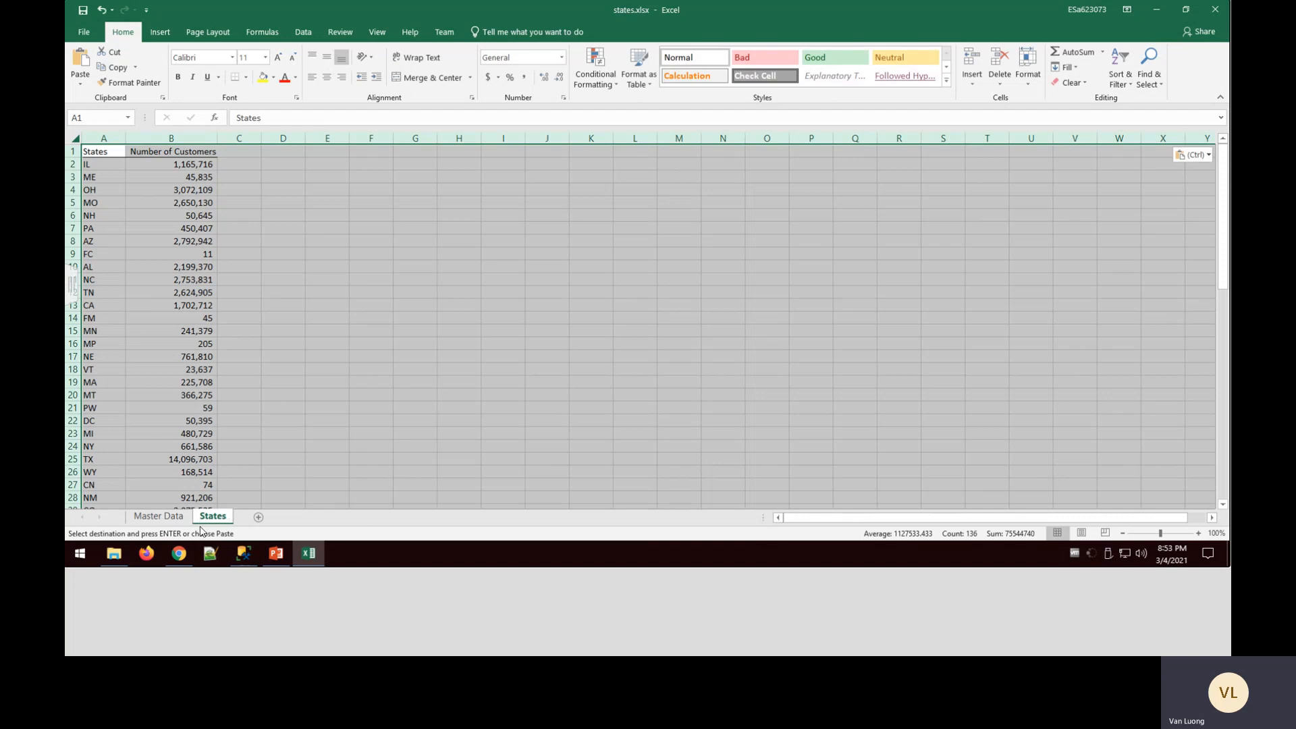
{"action": "left_click", "coordinate": [334, 467]}
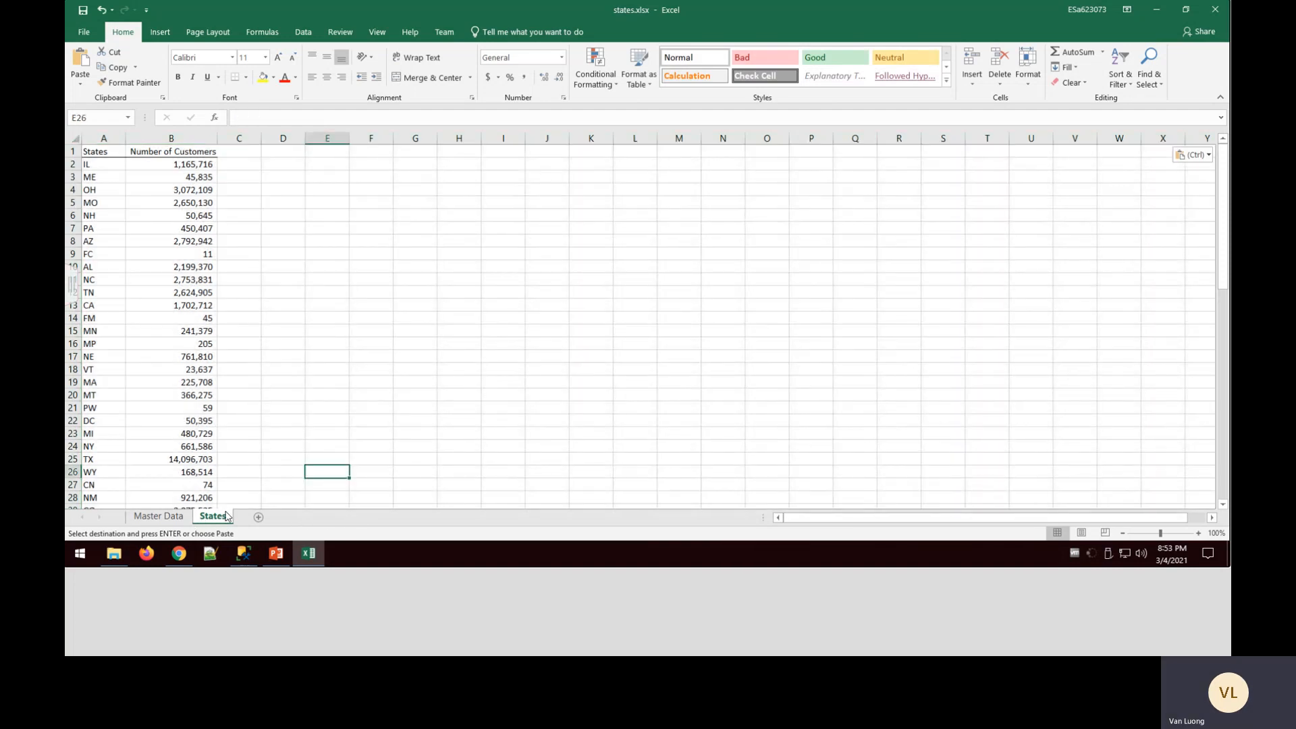
{"action": "left_click", "coordinate": [264, 434]}
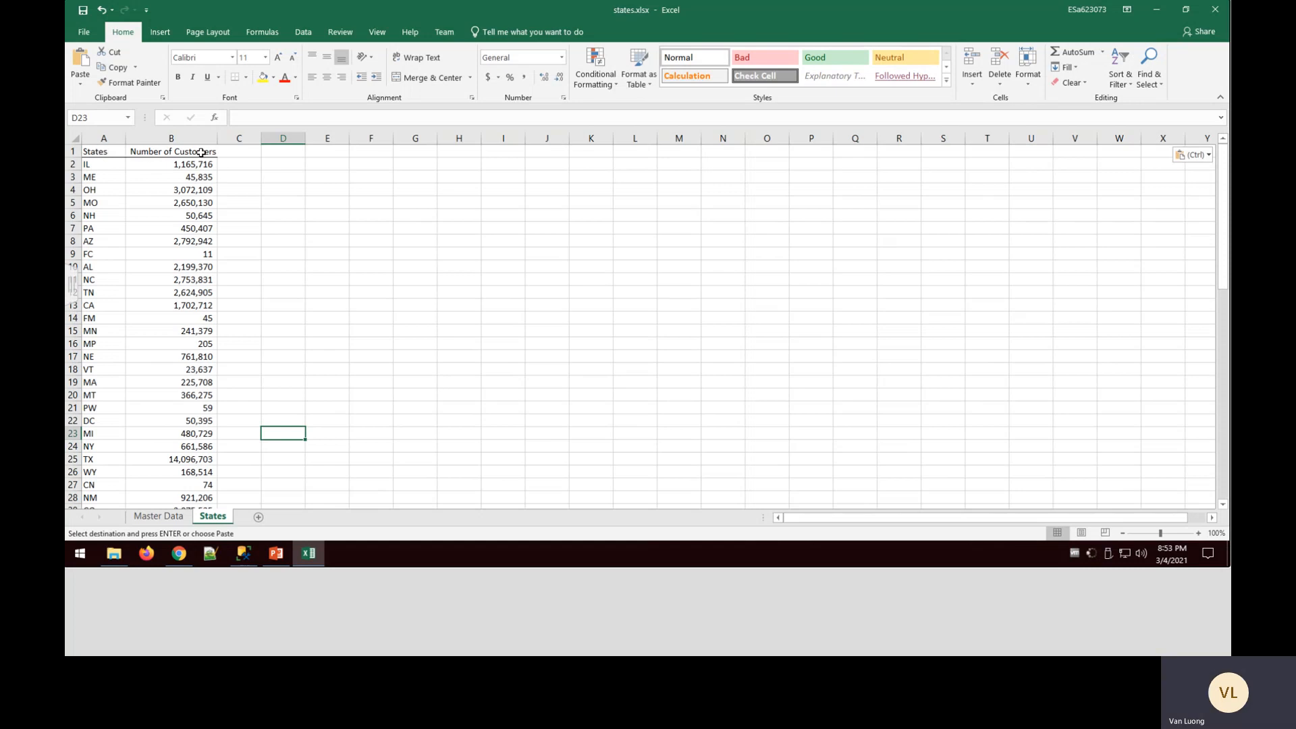
{"action": "left_click", "coordinate": [101, 152]}
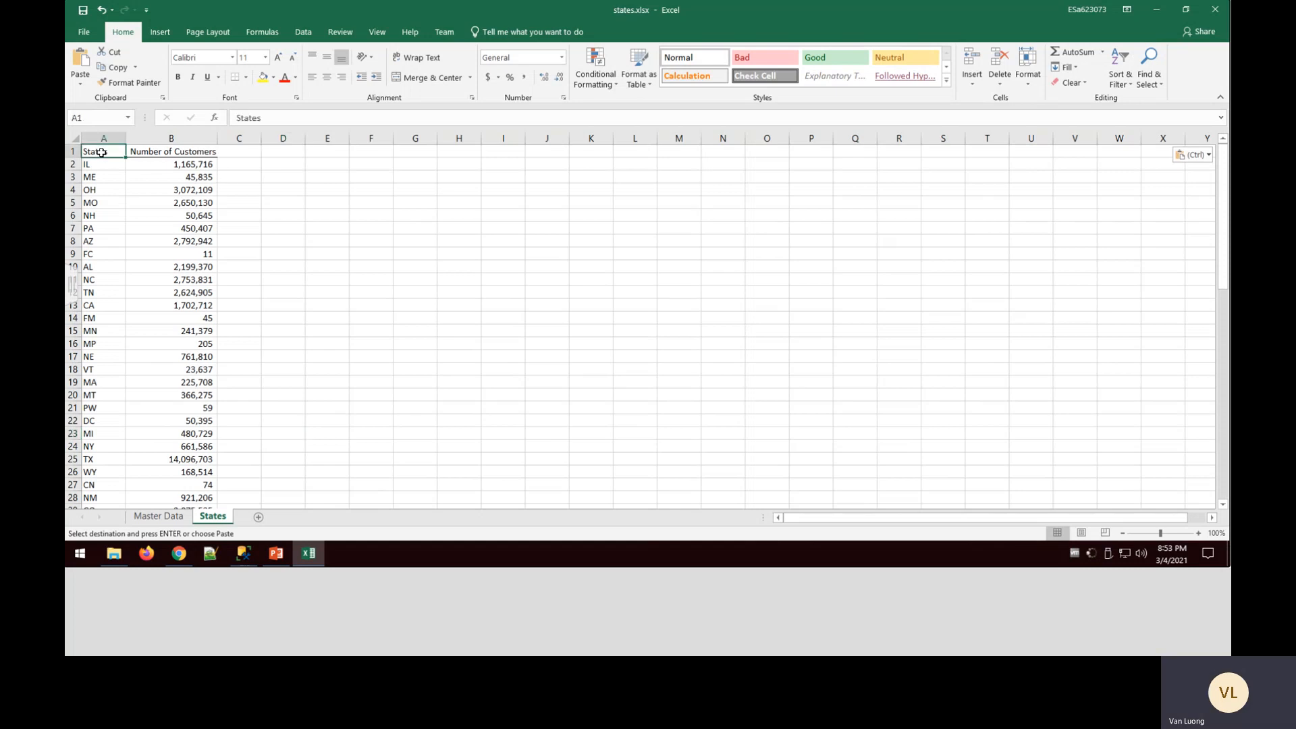
{"action": "scroll", "coordinate": [130, 246], "scroll_direction": "down", "scroll_amount": 12}
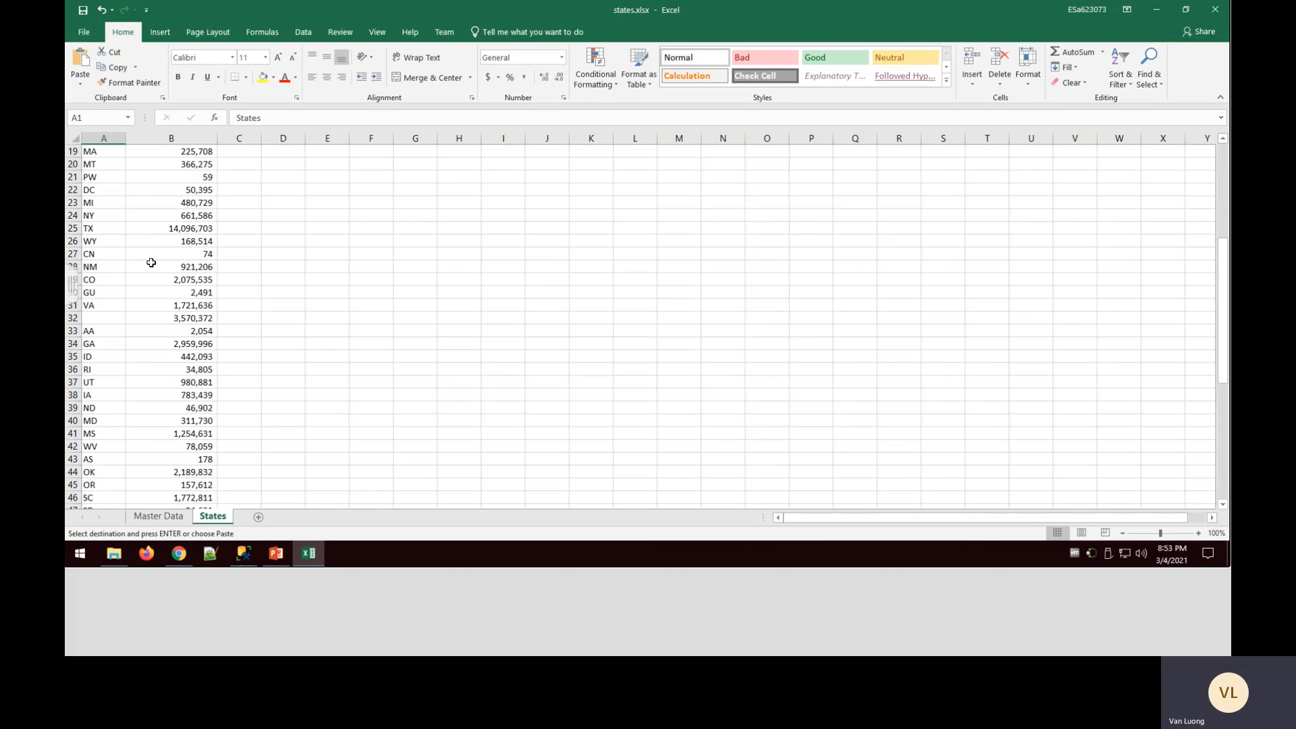
{"action": "scroll", "coordinate": [150, 264], "scroll_direction": "up", "scroll_amount": 12}
Add filters to the header cells A1:B1 and auto-fit the widths of columns B and A
{"action": "left_click_drag", "start_coordinate": [107, 157], "coordinate": [168, 154]}
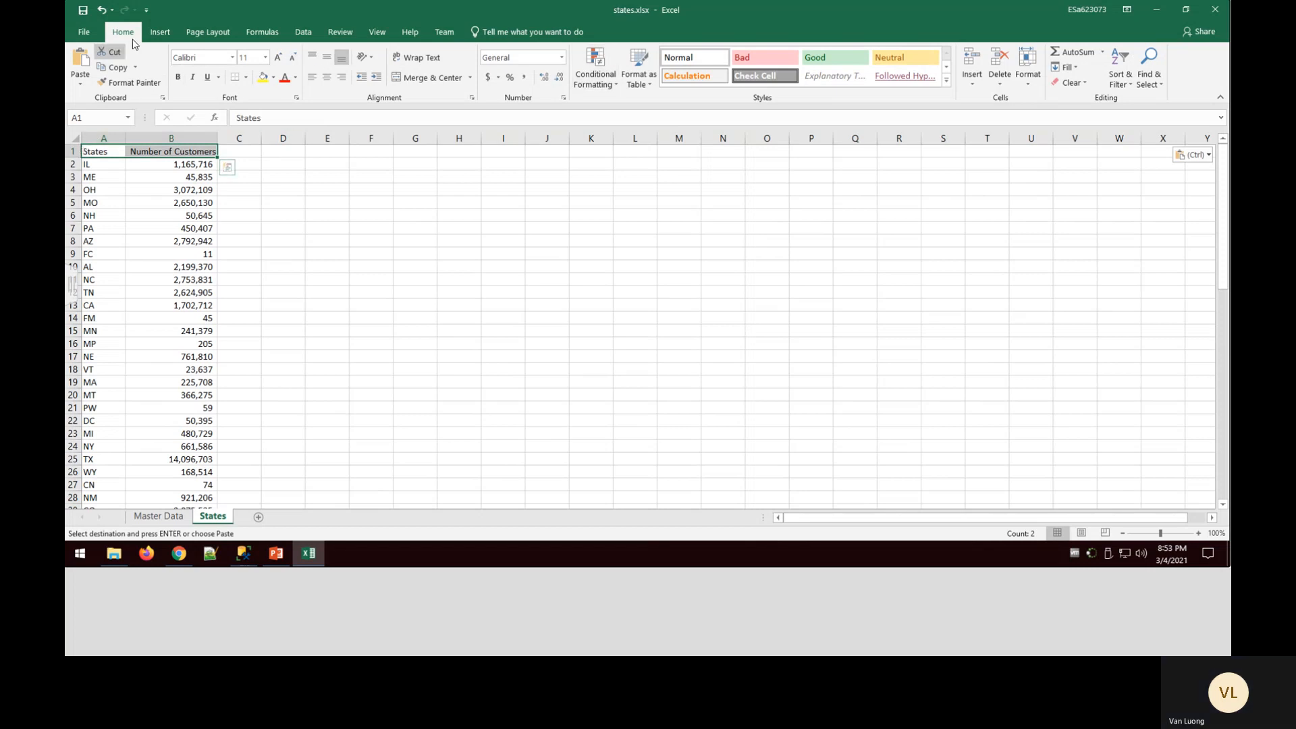
{"action": "left_click", "coordinate": [160, 32]}
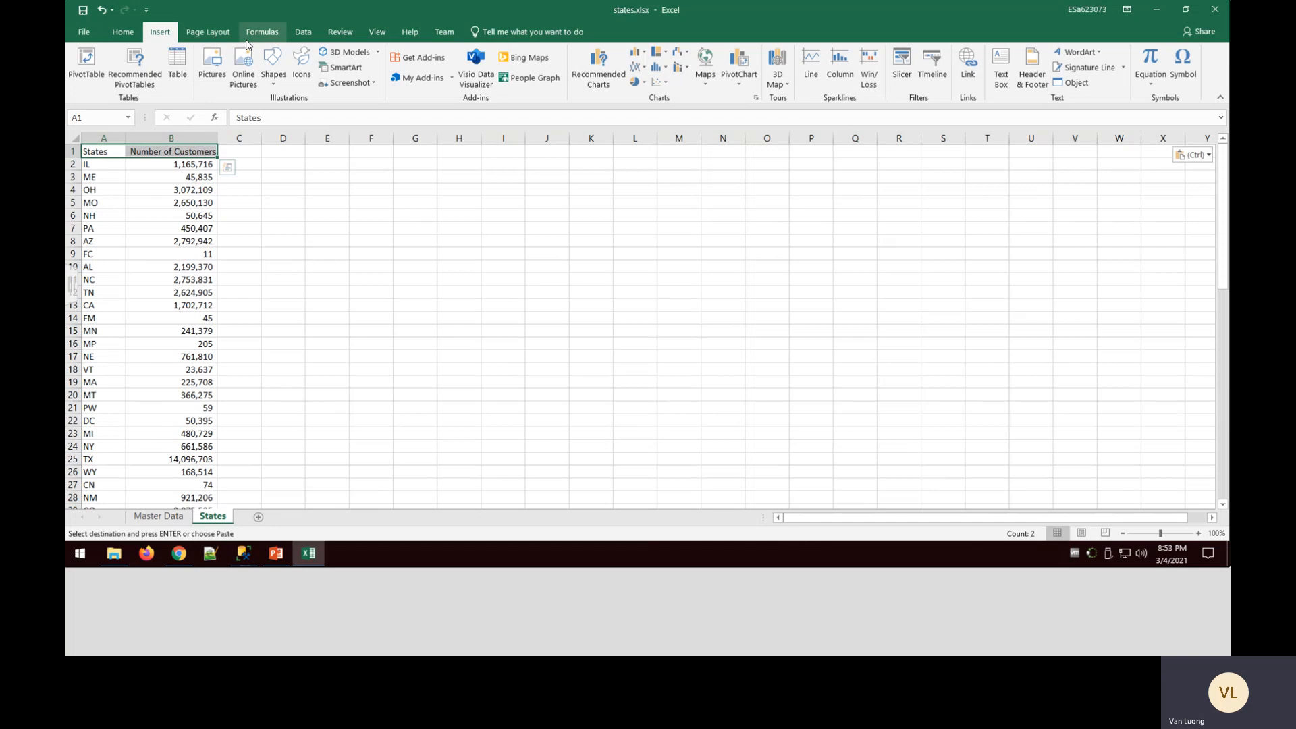
{"action": "left_click", "coordinate": [305, 37]}
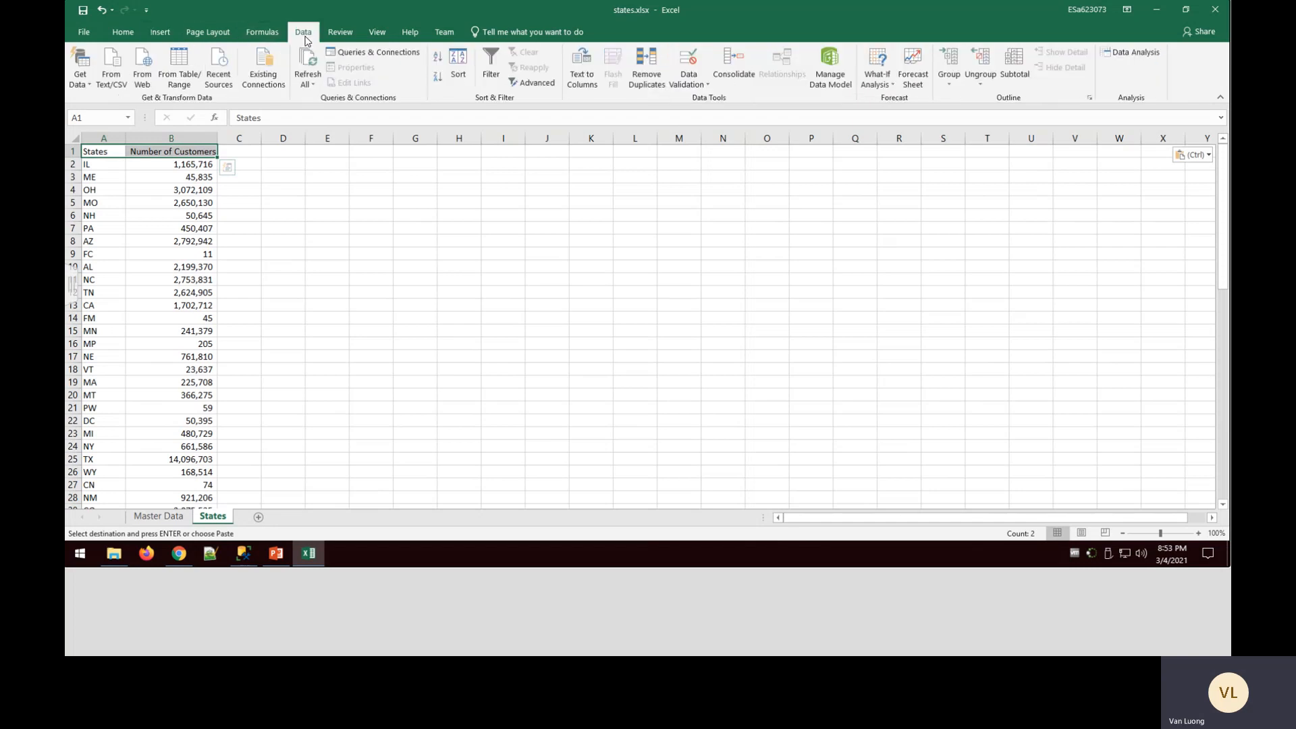
{"action": "left_click", "coordinate": [491, 66]}
{"action": "left_click", "coordinate": [326, 227]}
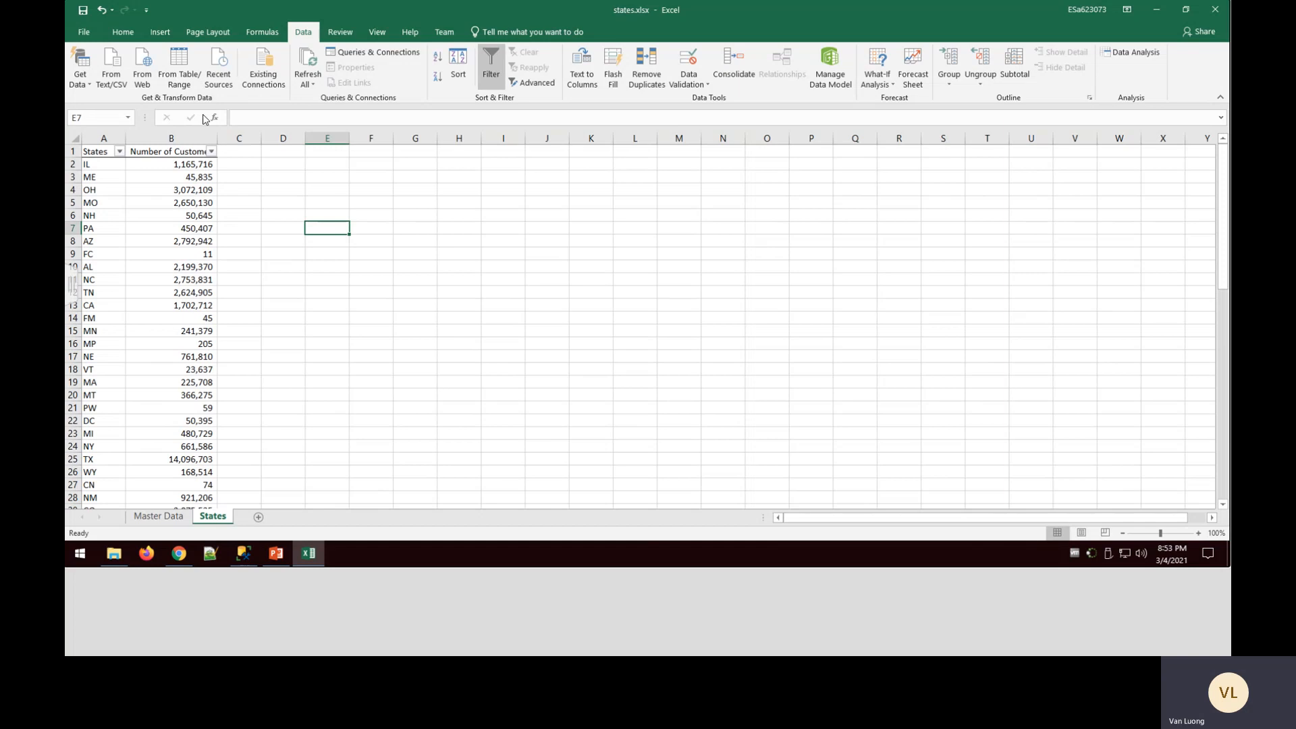
{"action": "double_click", "coordinate": [218, 135]}
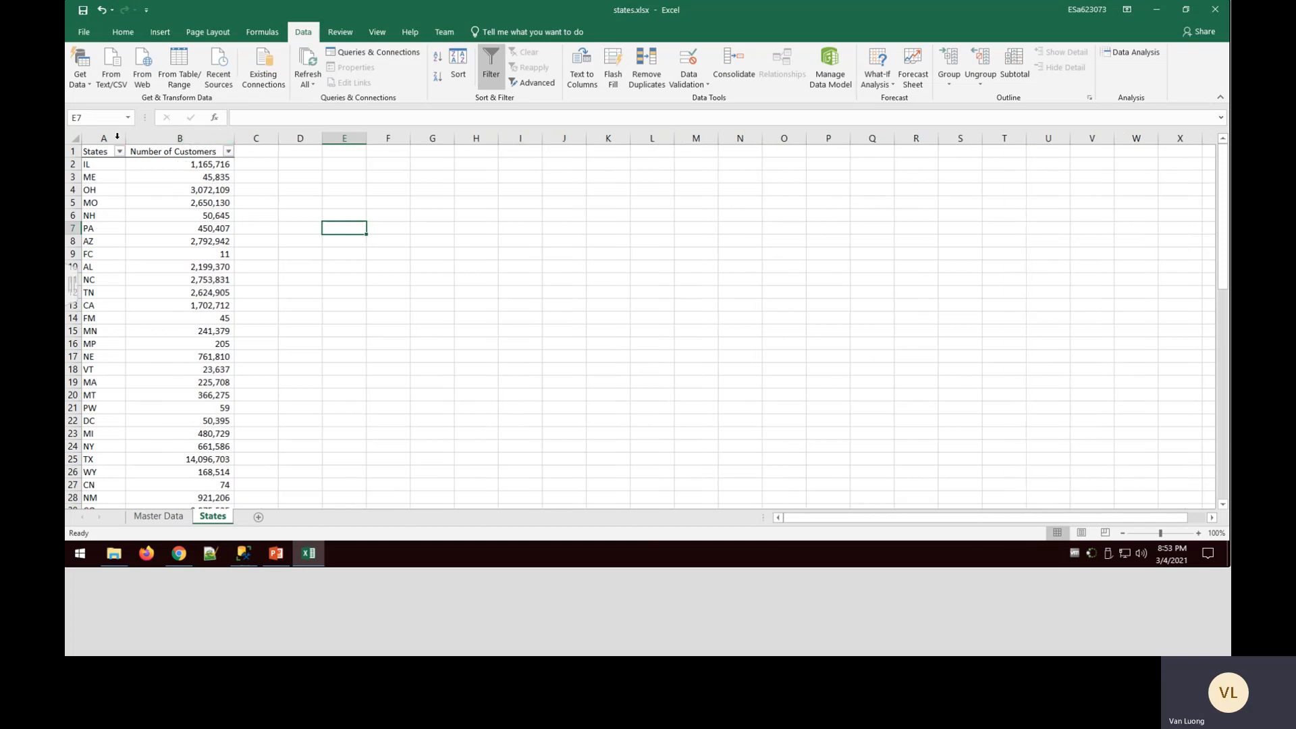
{"action": "double_click", "coordinate": [125, 136]}
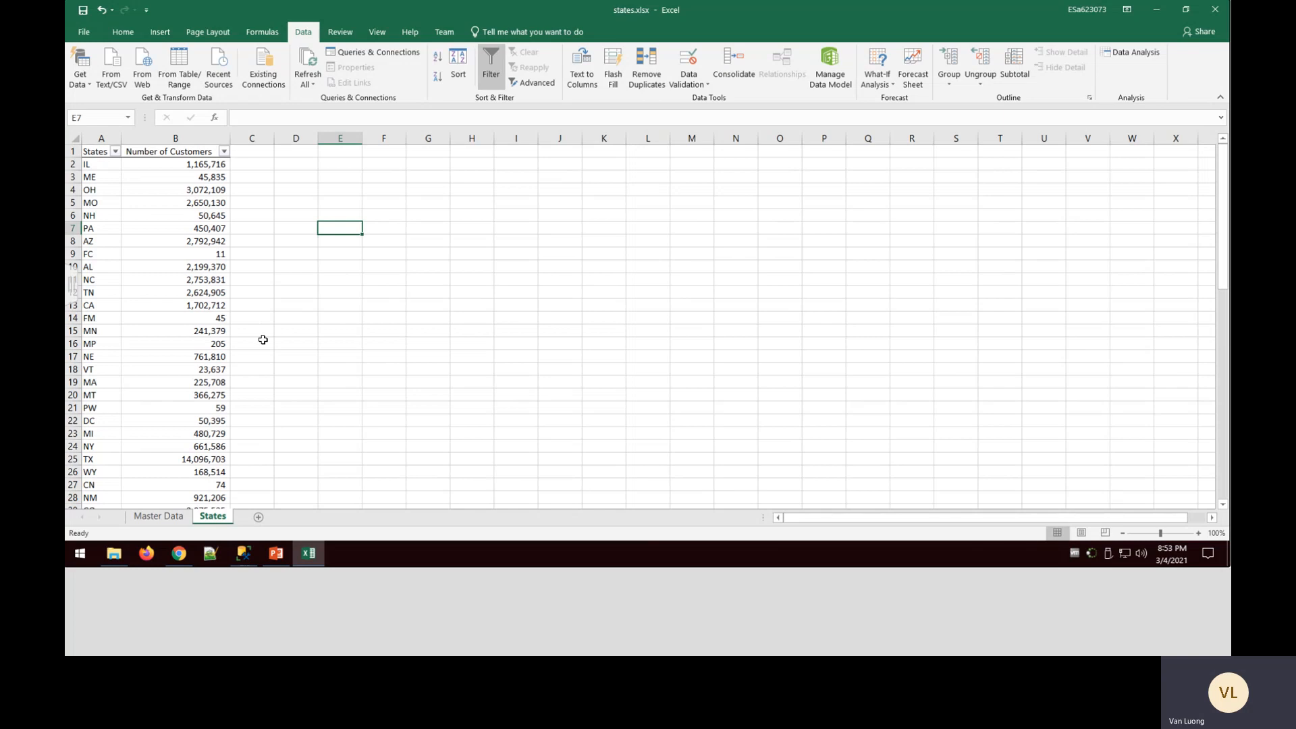
Sort the table on the States sheet by the States column from A to Z
{"action": "scroll", "coordinate": [263, 340], "scroll_direction": "down", "scroll_amount": 8}
{"action": "scroll", "coordinate": [263, 340], "scroll_direction": "up", "scroll_amount": 8}
{"action": "scroll", "coordinate": [167, 288], "scroll_direction": "down", "scroll_amount": 18}
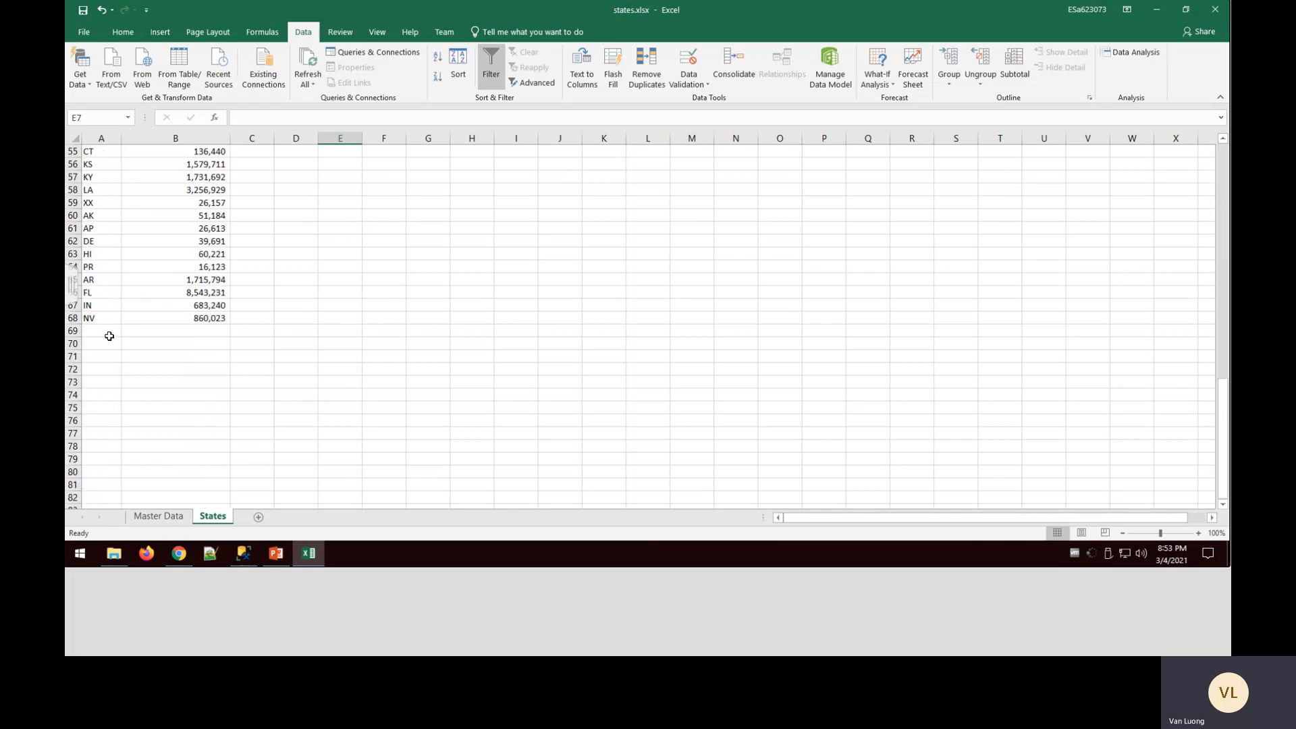
{"action": "scroll", "coordinate": [109, 336], "scroll_direction": "up", "scroll_amount": 18}
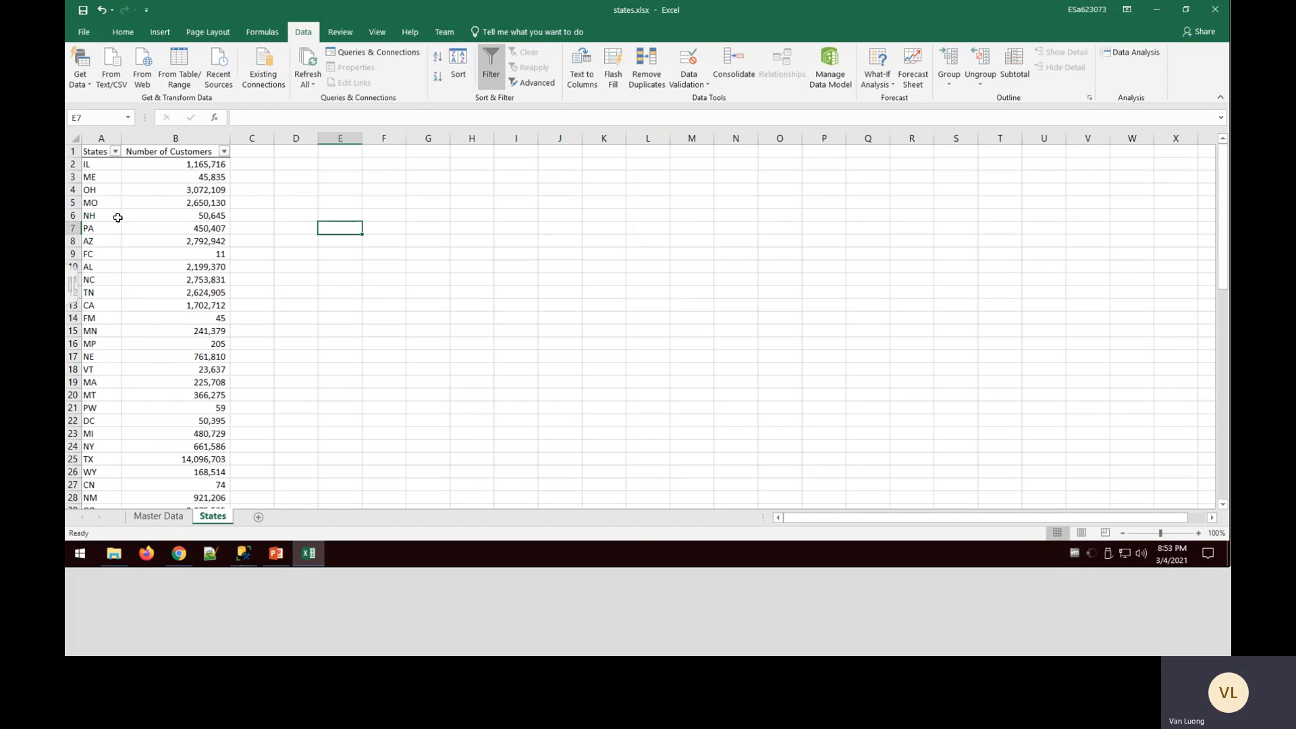
{"action": "left_click", "coordinate": [116, 151]}
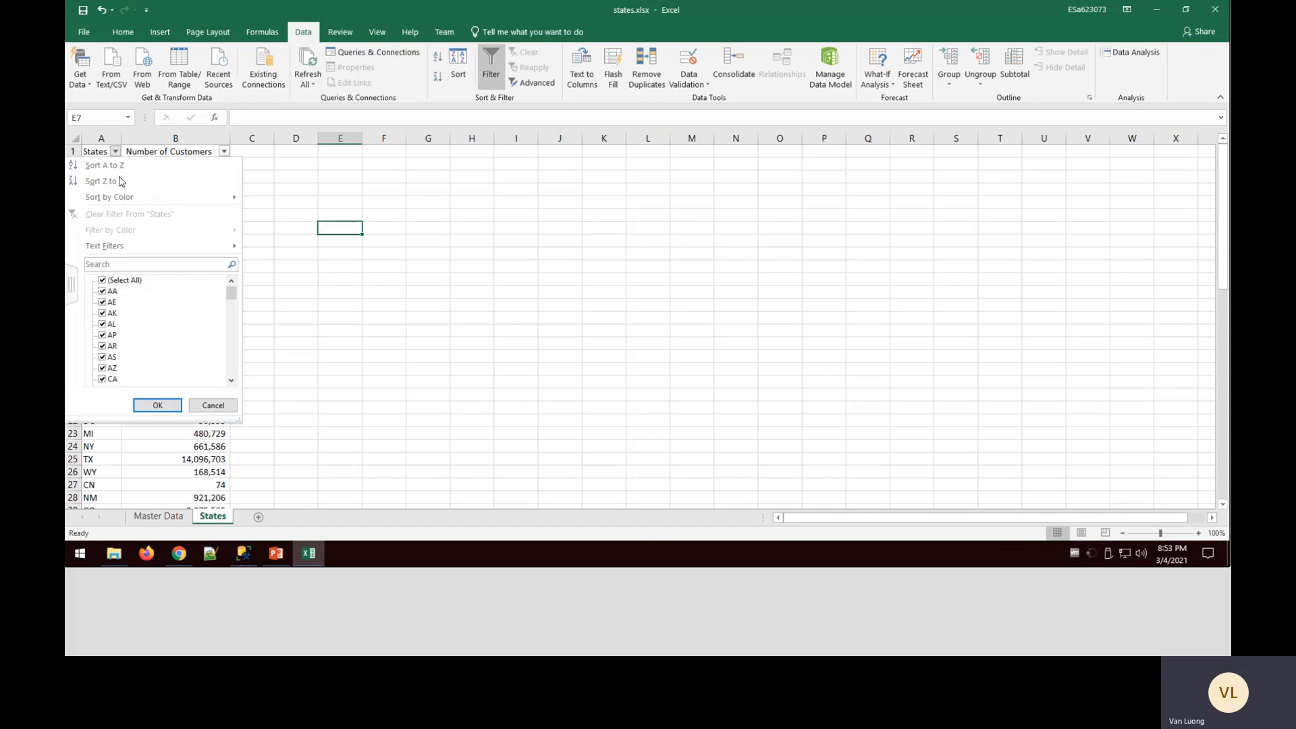
{"action": "left_click", "coordinate": [155, 165]}
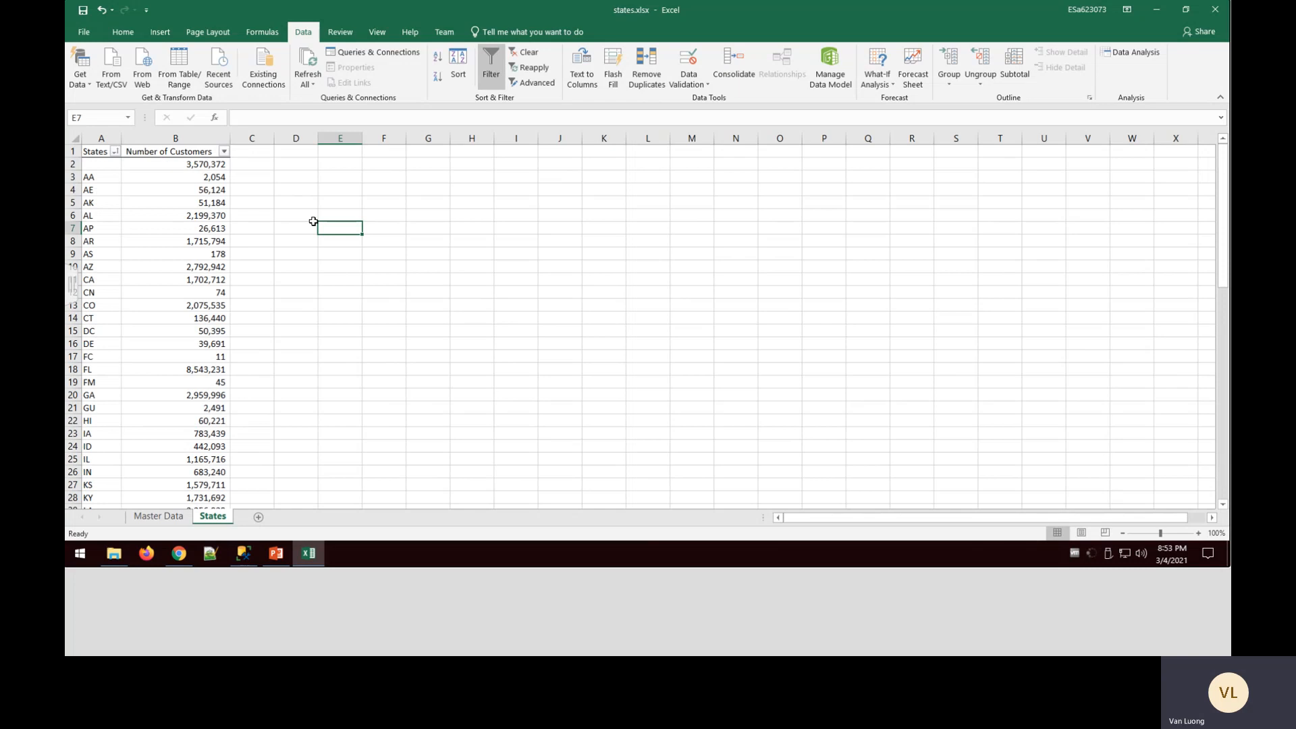
{"action": "left_click", "coordinate": [319, 252]}
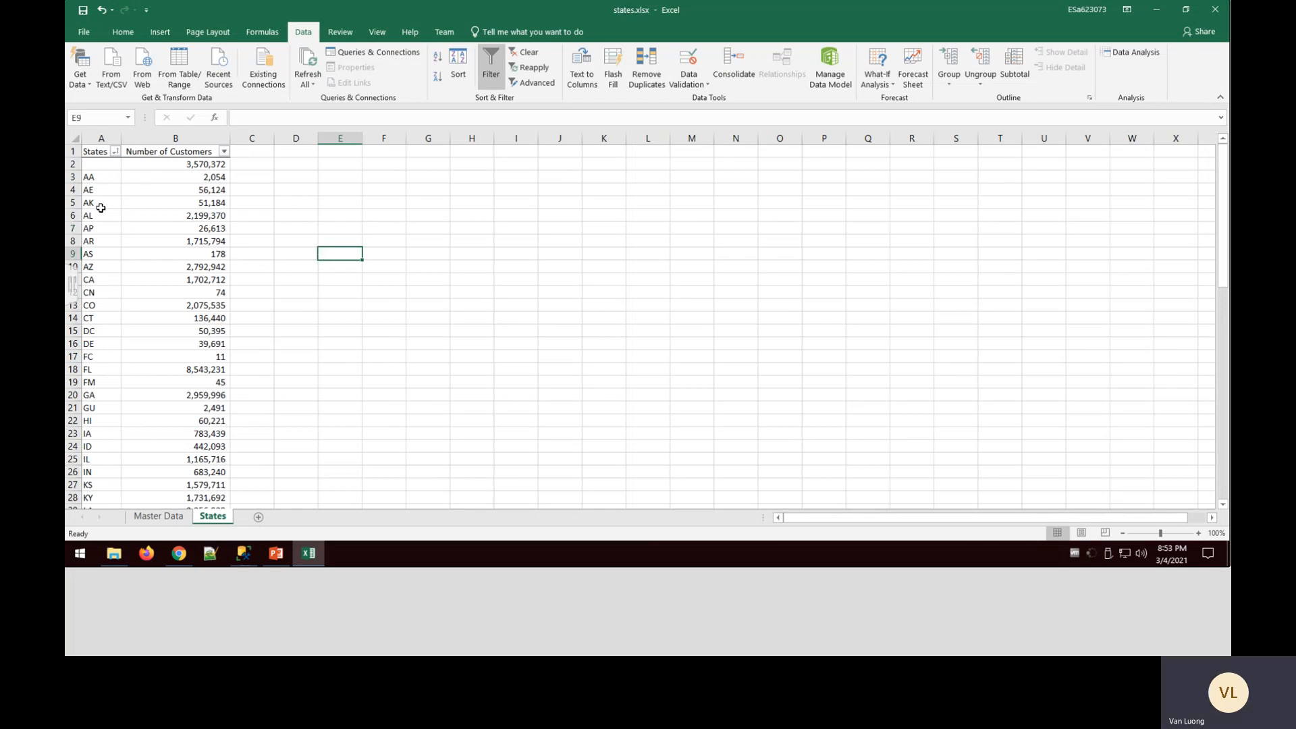
{"action": "scroll", "coordinate": [148, 328], "scroll_direction": "down", "scroll_amount": 2}
{"action": "scroll", "coordinate": [149, 327], "scroll_direction": "down", "scroll_amount": 6}
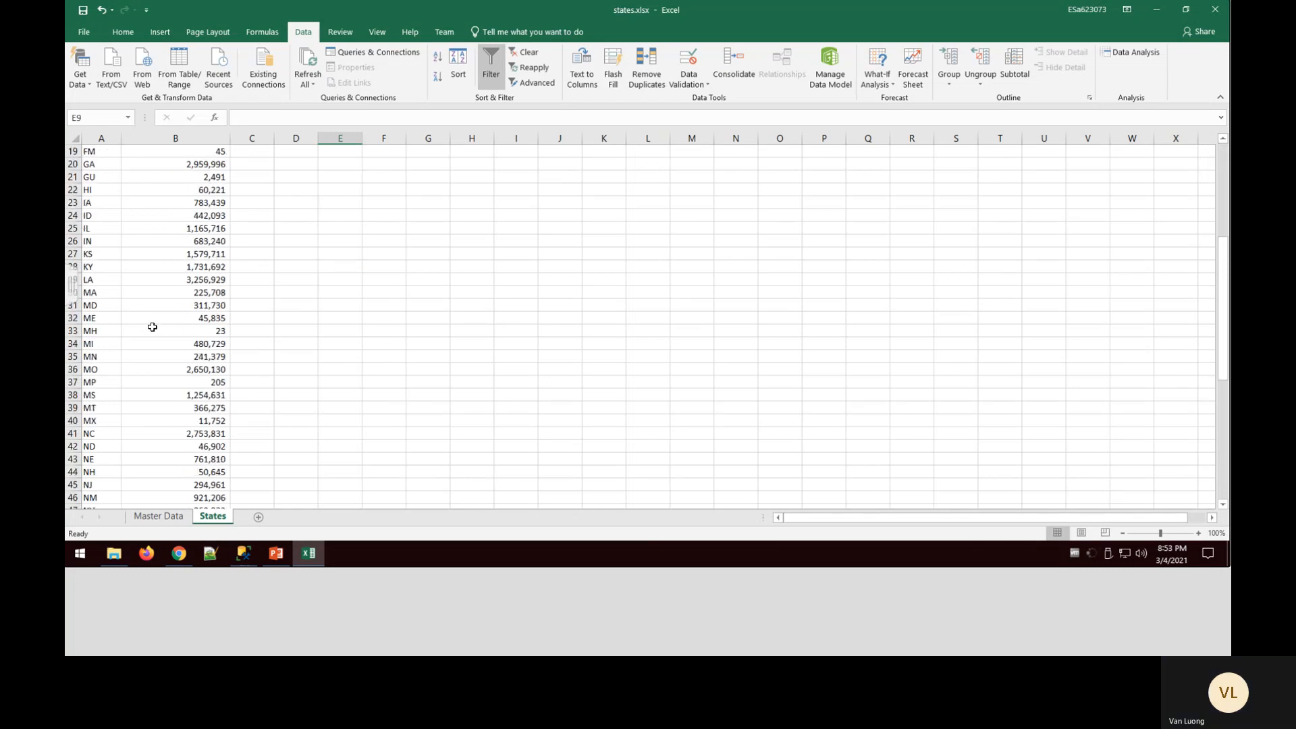
{"action": "scroll", "coordinate": [157, 318], "scroll_direction": "up", "scroll_amount": 6}
{"action": "scroll", "coordinate": [156, 318], "scroll_direction": "up", "scroll_amount": 2}
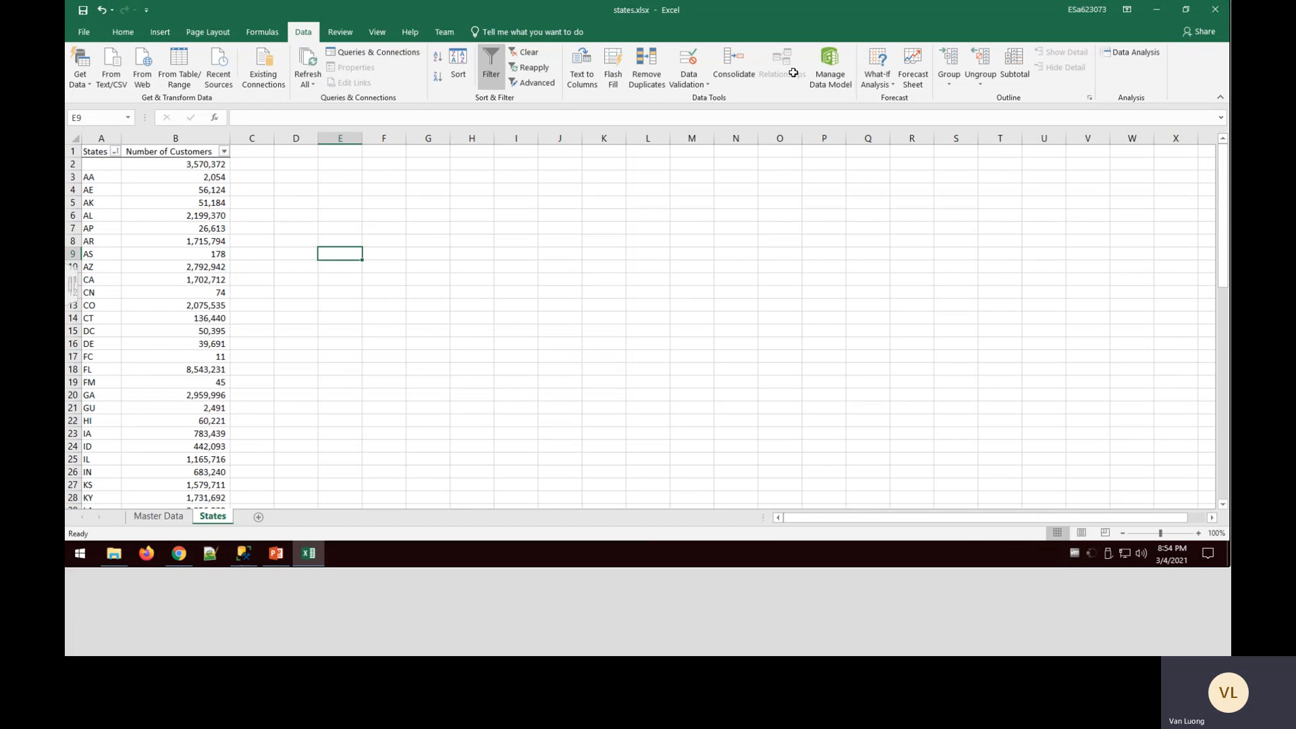
Place the workbook beside the PowerPoint question slide and examine the sorted state codes for blanks and entries that are not U.S. states
{"action": "left_click_drag", "start_coordinate": [945, 14], "coordinate": [65, 145]}
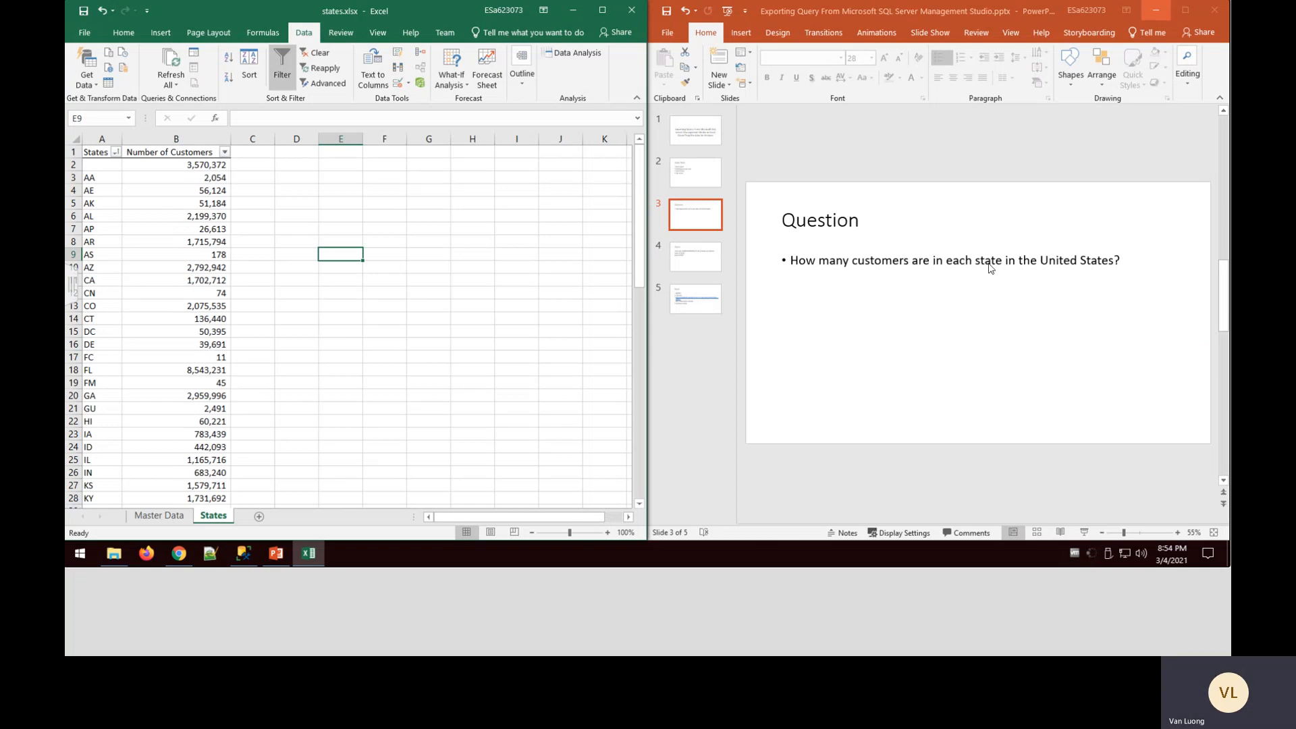
{"action": "scroll", "coordinate": [128, 178], "scroll_direction": "down", "scroll_amount": 4}
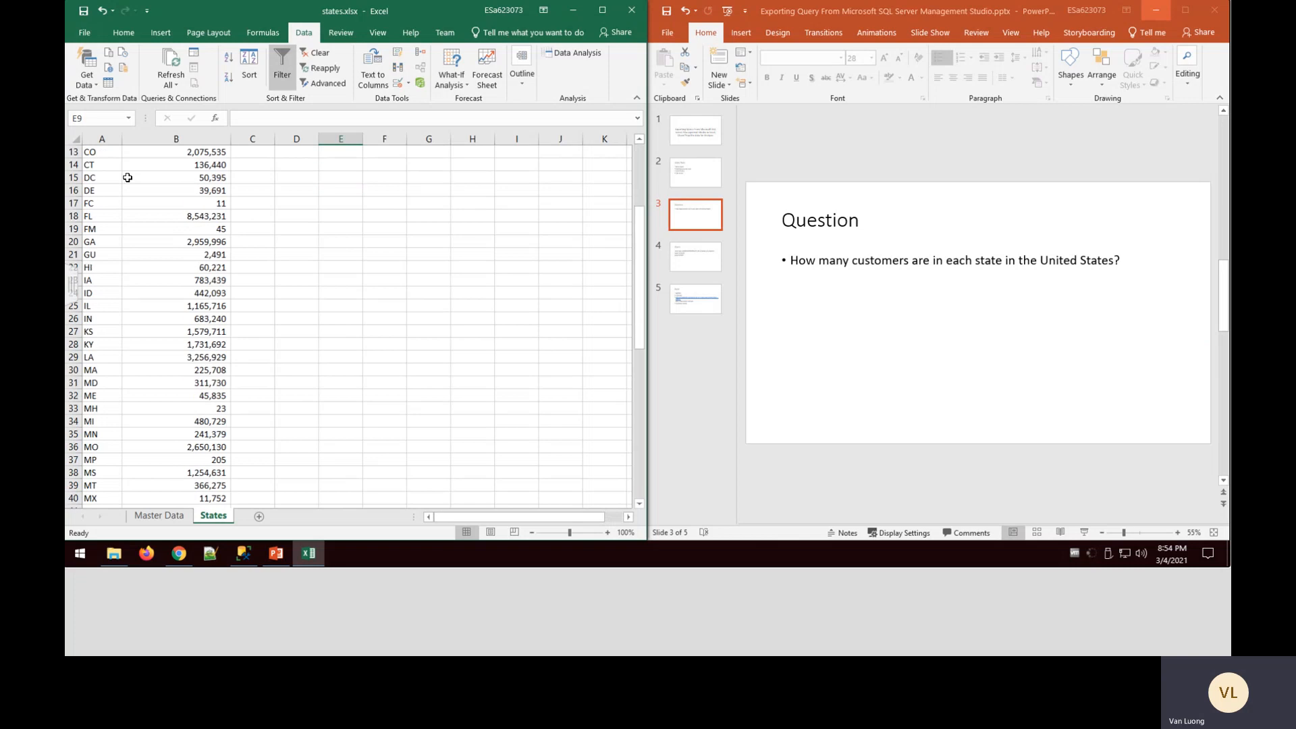
{"action": "scroll", "coordinate": [127, 179], "scroll_direction": "down", "scroll_amount": 6}
{"action": "scroll", "coordinate": [129, 194], "scroll_direction": "down", "scroll_amount": 4}
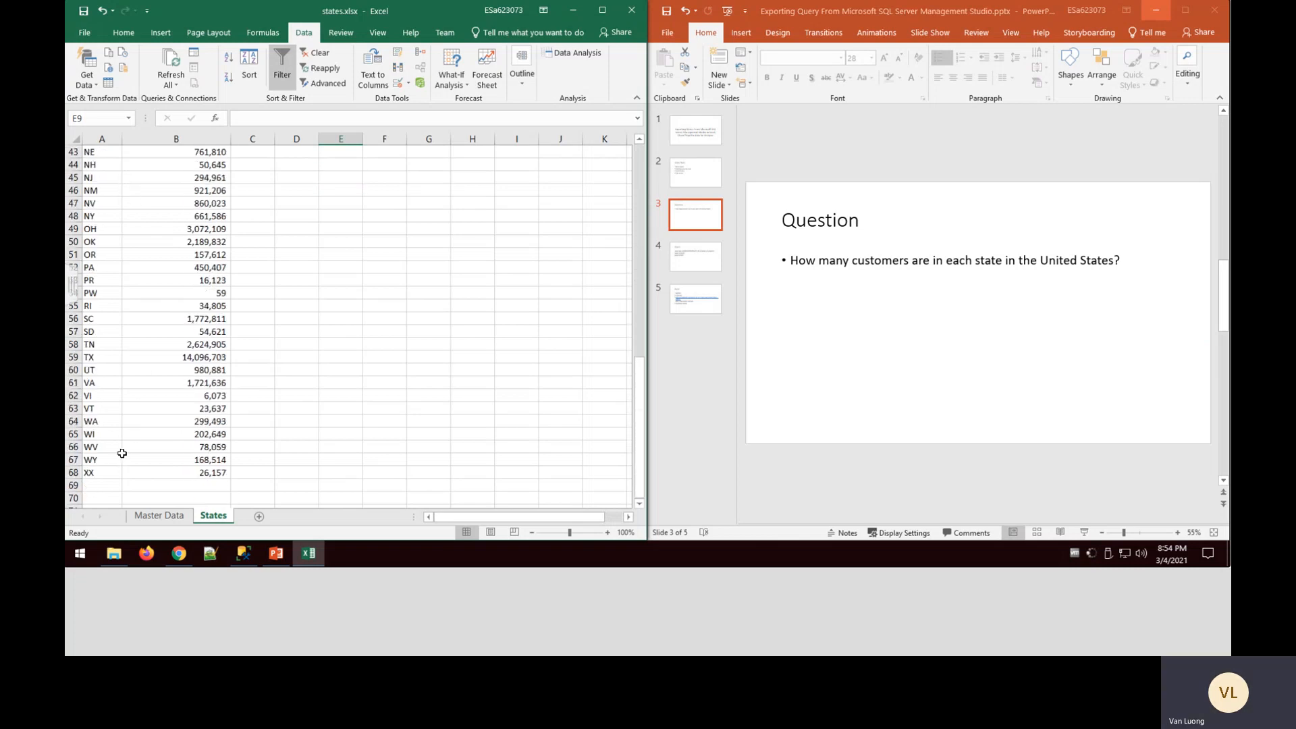
{"action": "scroll", "coordinate": [122, 446], "scroll_direction": "up", "scroll_amount": 14}
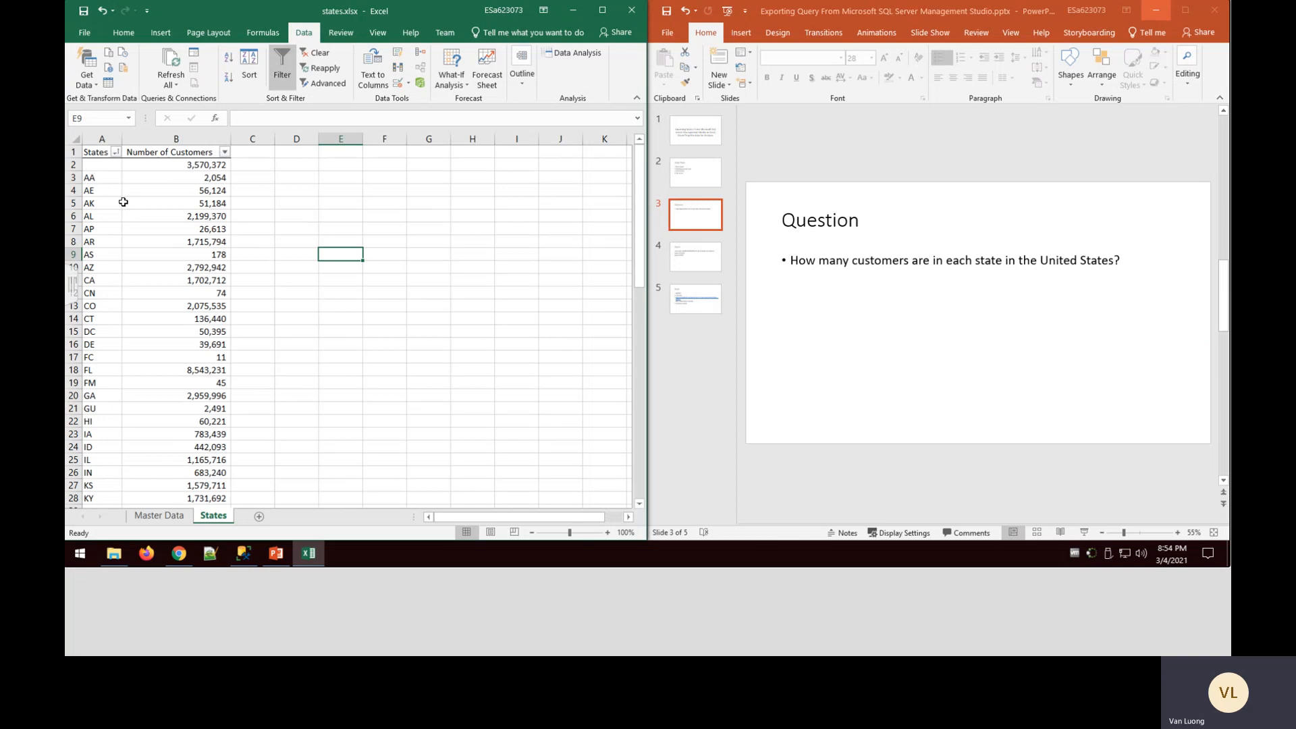
{"action": "scroll", "coordinate": [119, 220], "scroll_direction": "down", "scroll_amount": 8}
{"action": "scroll", "coordinate": [119, 245], "scroll_direction": "down", "scroll_amount": 6}
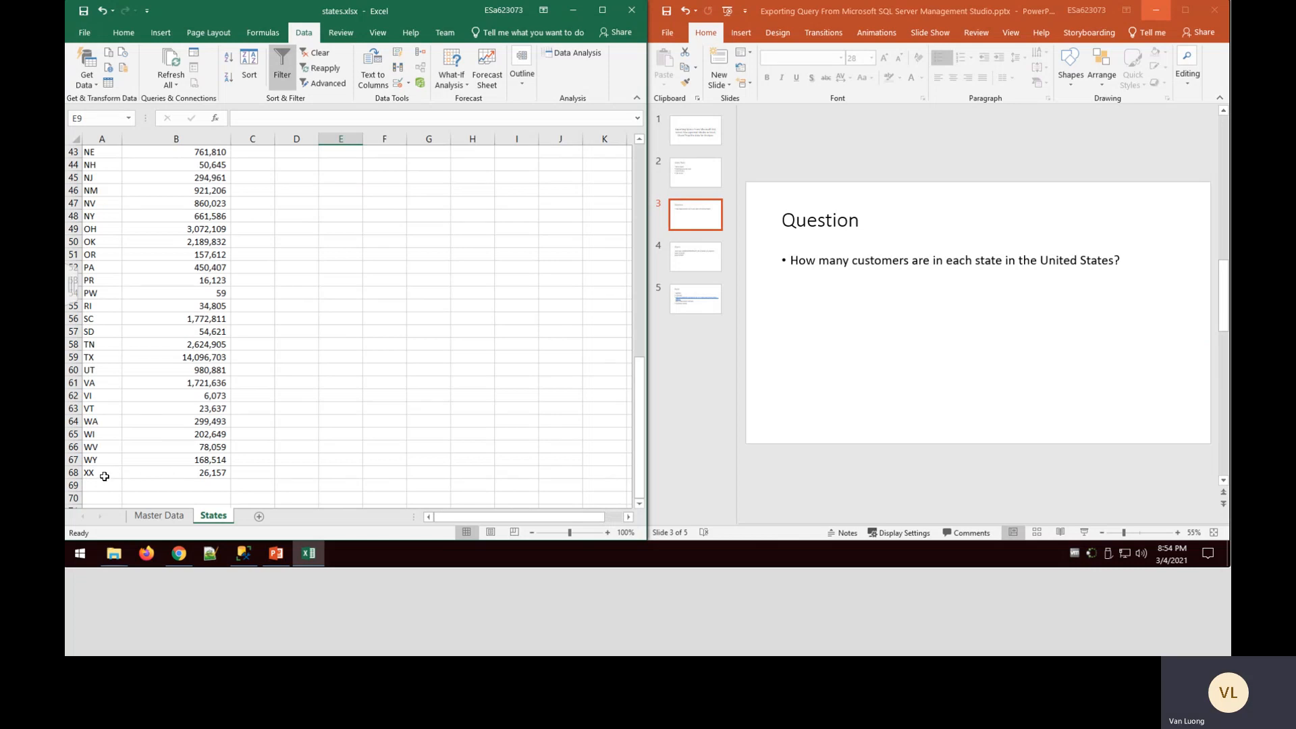
{"action": "scroll", "coordinate": [149, 419], "scroll_direction": "up", "scroll_amount": 10}
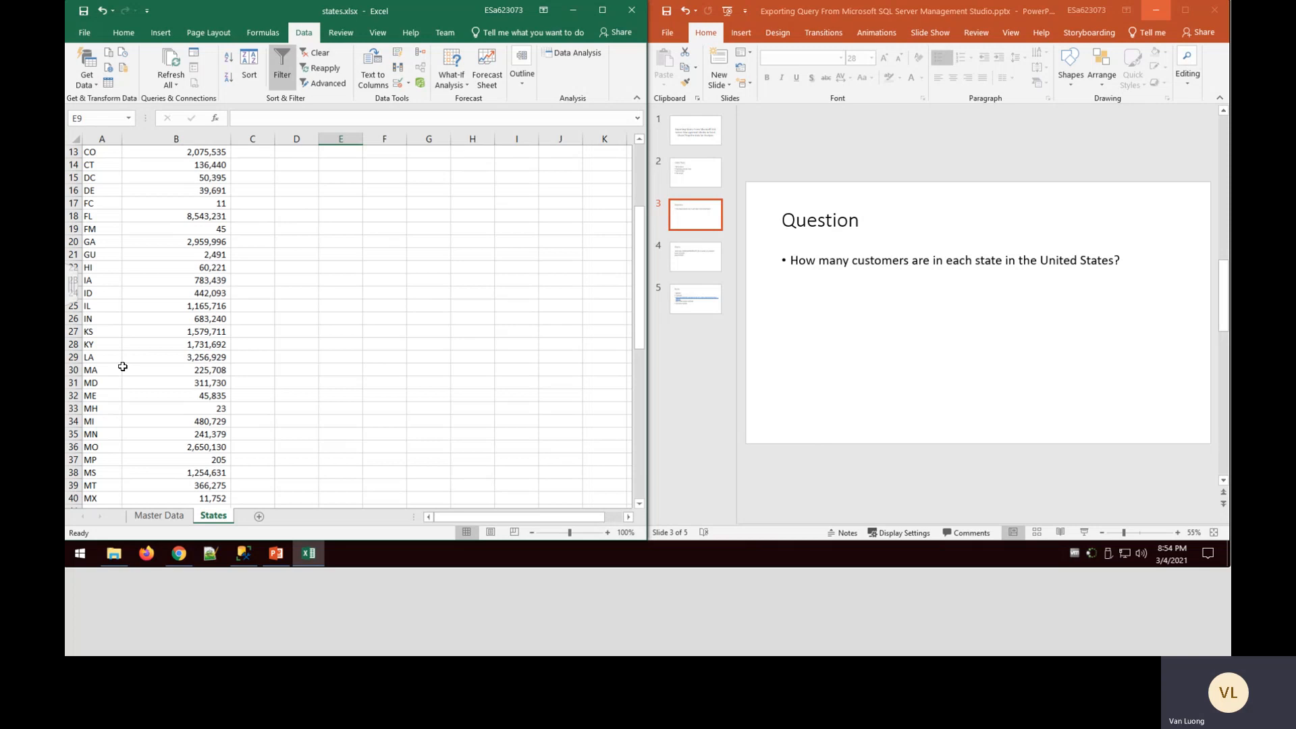
{"action": "scroll", "coordinate": [123, 366], "scroll_direction": "up", "scroll_amount": 4}
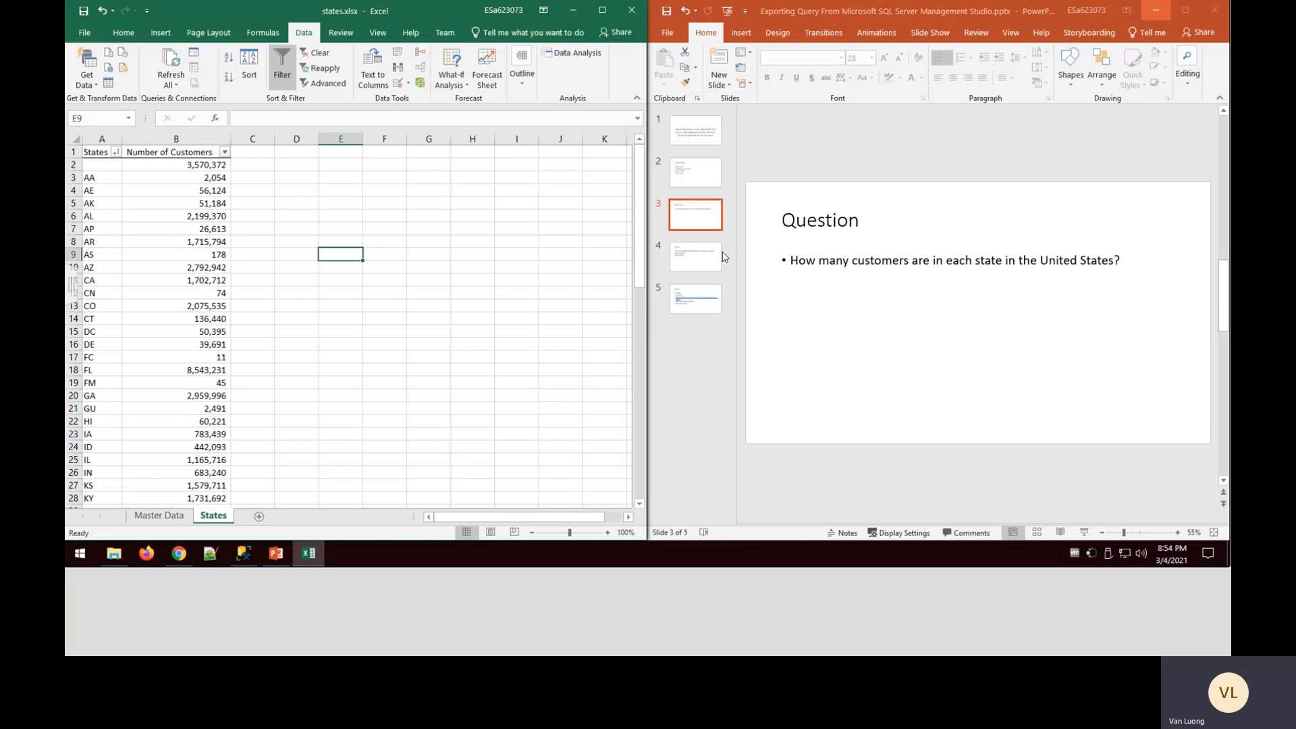
Review the Query and Excel slides and bring up the Wikipedia list of U.S. state abbreviations in Chrome
{"action": "left_click", "coordinate": [696, 251]}
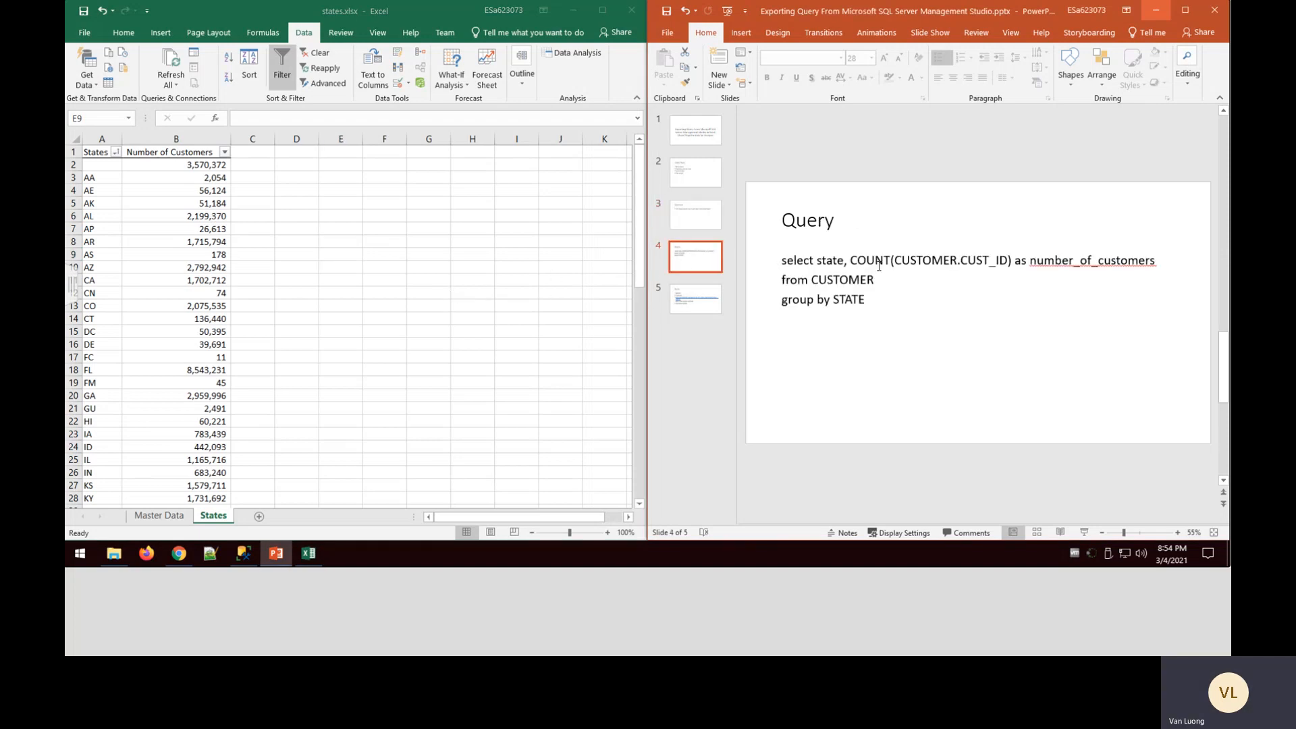
{"action": "left_click", "coordinate": [690, 301]}
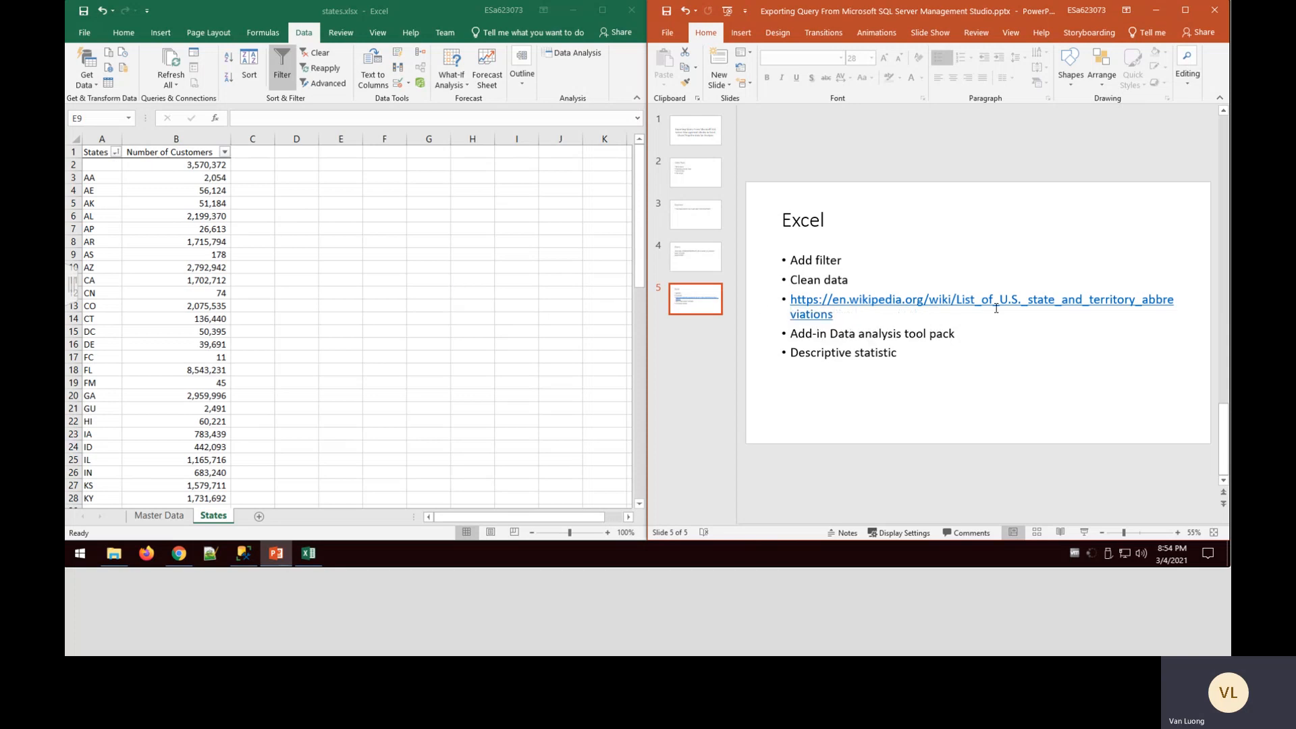
{"action": "left_click_drag", "start_coordinate": [867, 317], "coordinate": [787, 298]}
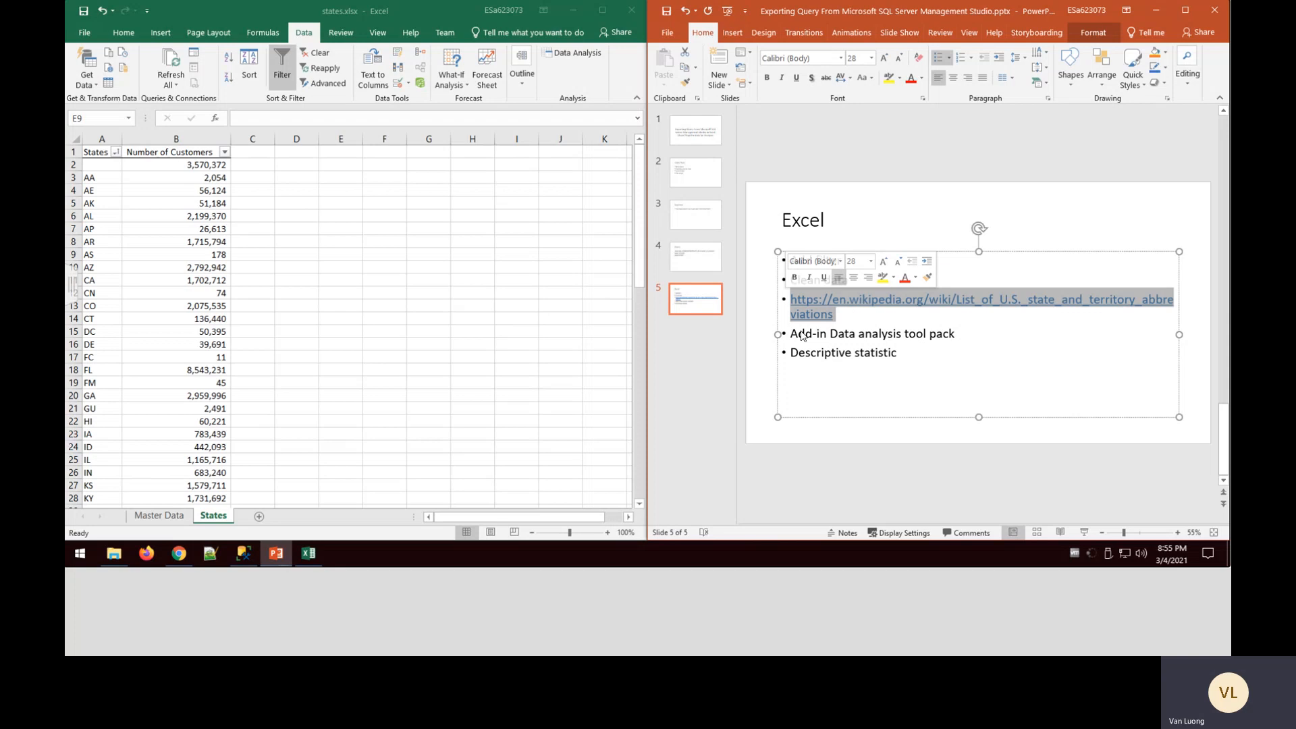
{"action": "left_click", "coordinate": [168, 557]}
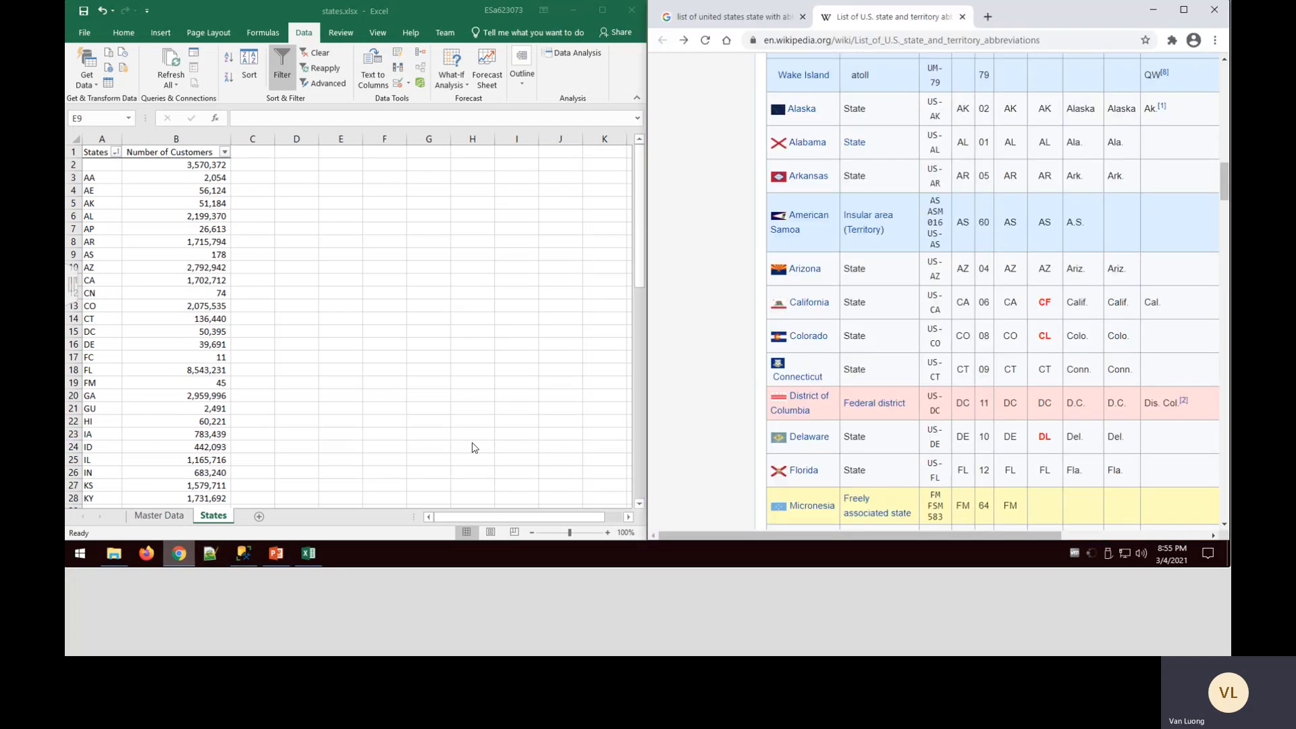
Clear all selections in the States column filter and include only AK, AL, AR and AZ
{"action": "left_click", "coordinate": [114, 156]}
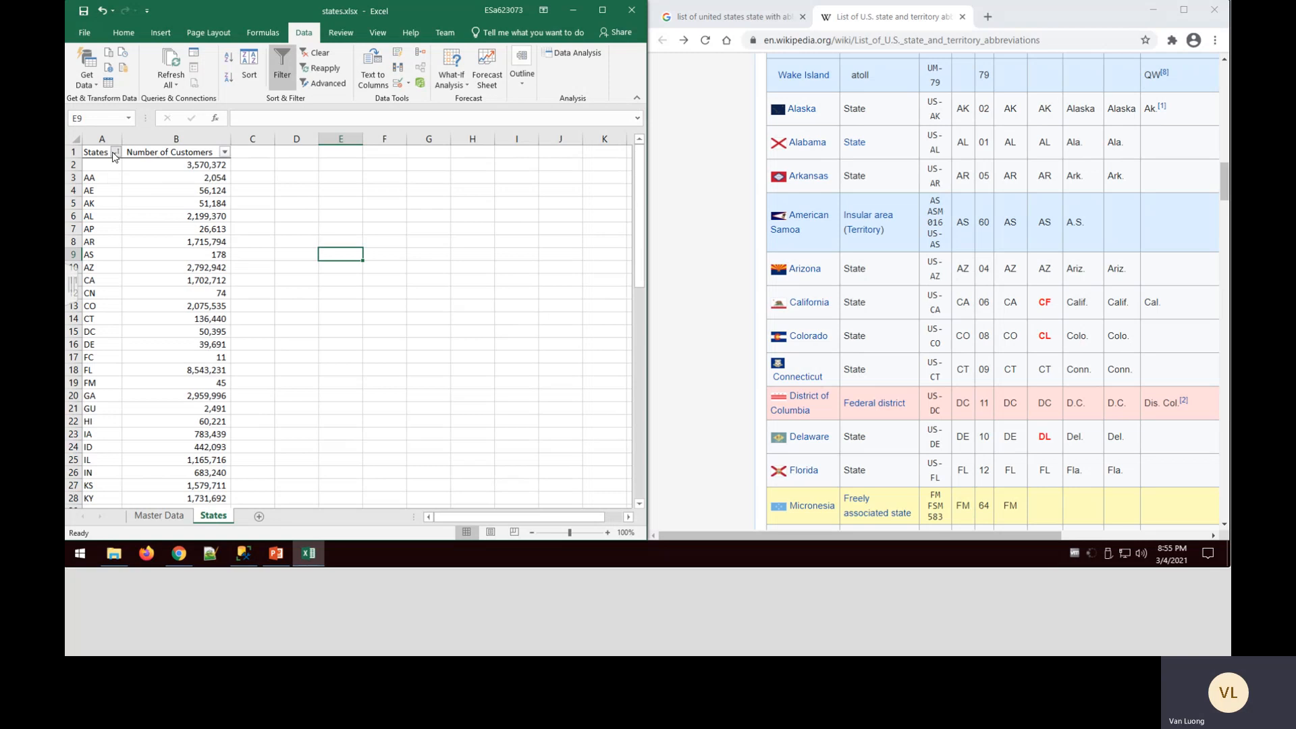
{"action": "left_click", "coordinate": [115, 154]}
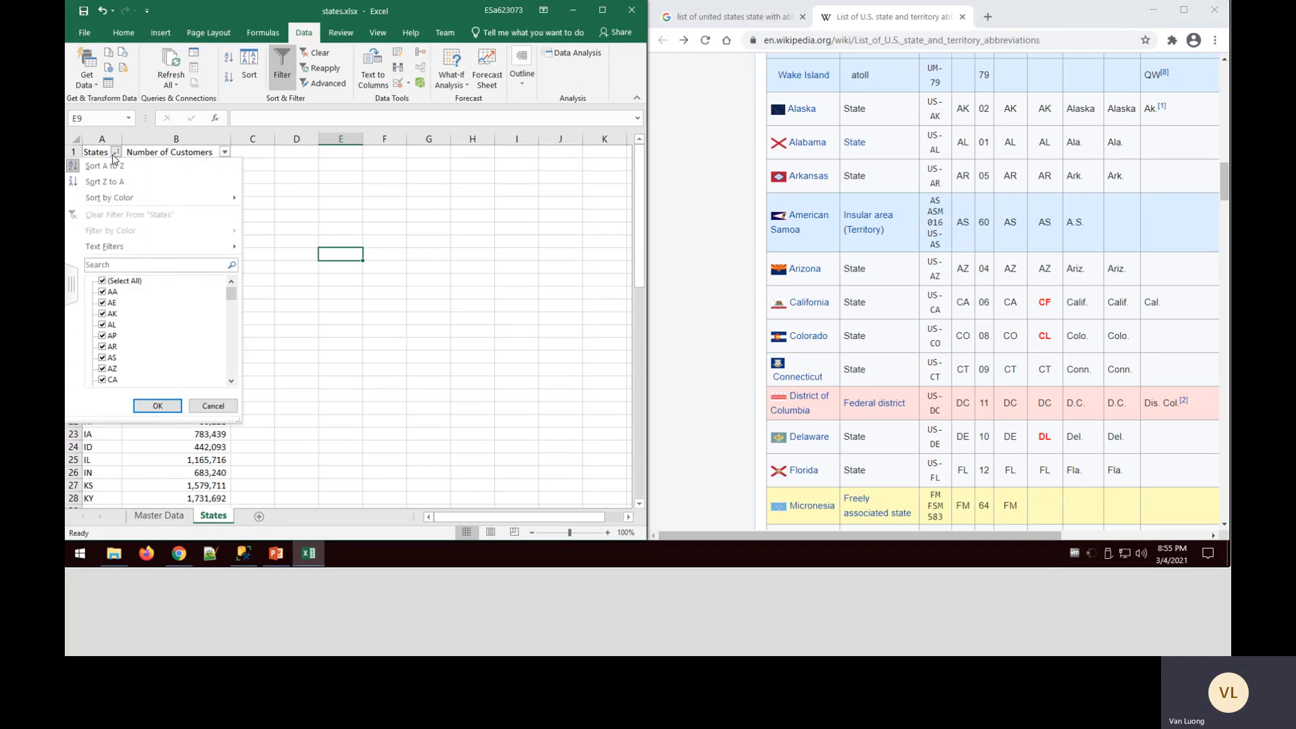
{"action": "left_click", "coordinate": [103, 281]}
{"action": "left_click", "coordinate": [103, 314]}
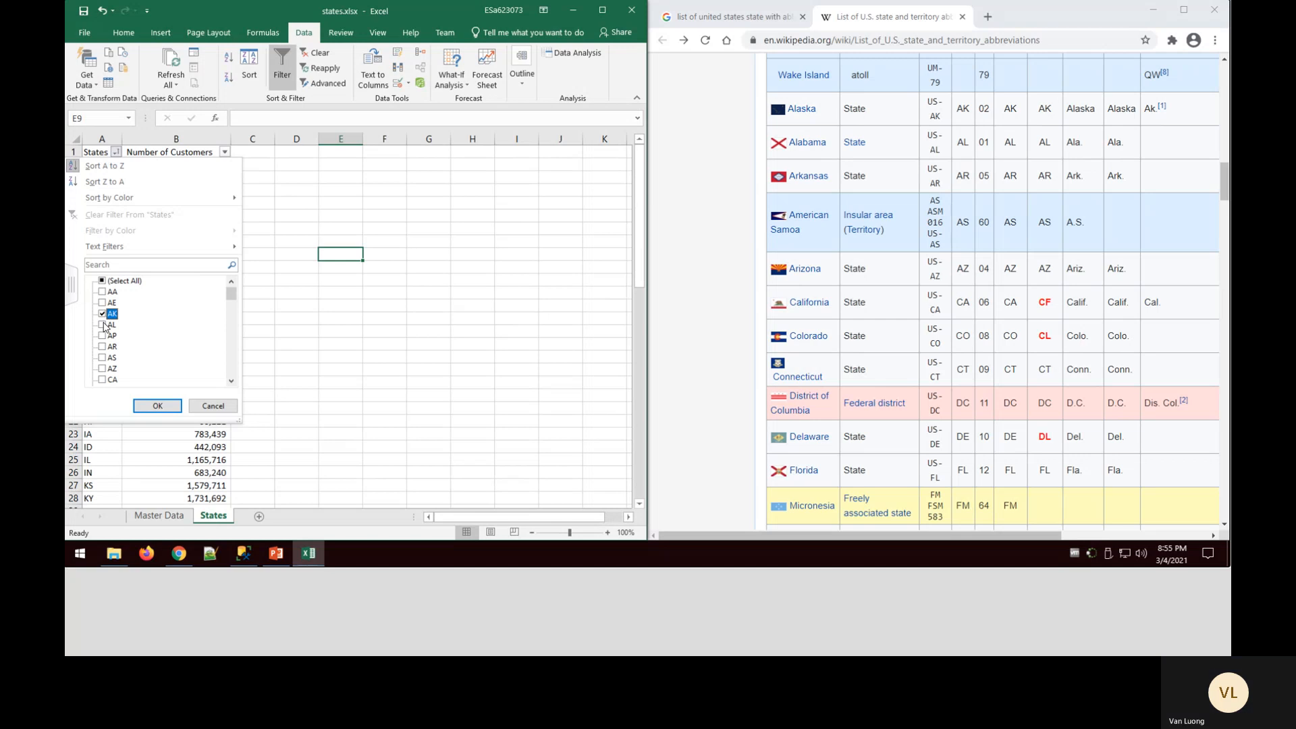
{"action": "left_click", "coordinate": [104, 325]}
{"action": "left_click", "coordinate": [102, 347]}
{"action": "left_click", "coordinate": [110, 369]}
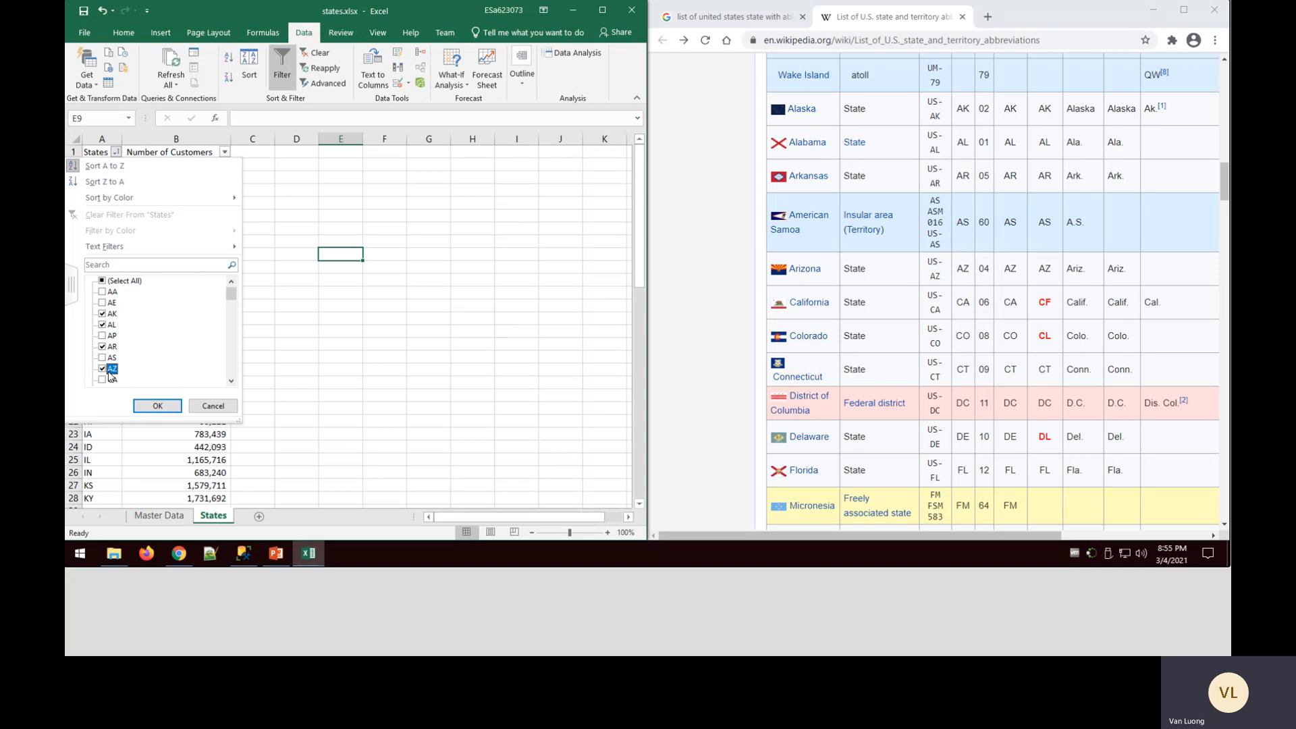
Add CA, CO, CT, DE and FL to the States filter selection, skipping CN, DC and FC
{"action": "scroll", "coordinate": [110, 368], "scroll_direction": "down", "scroll_amount": 2}
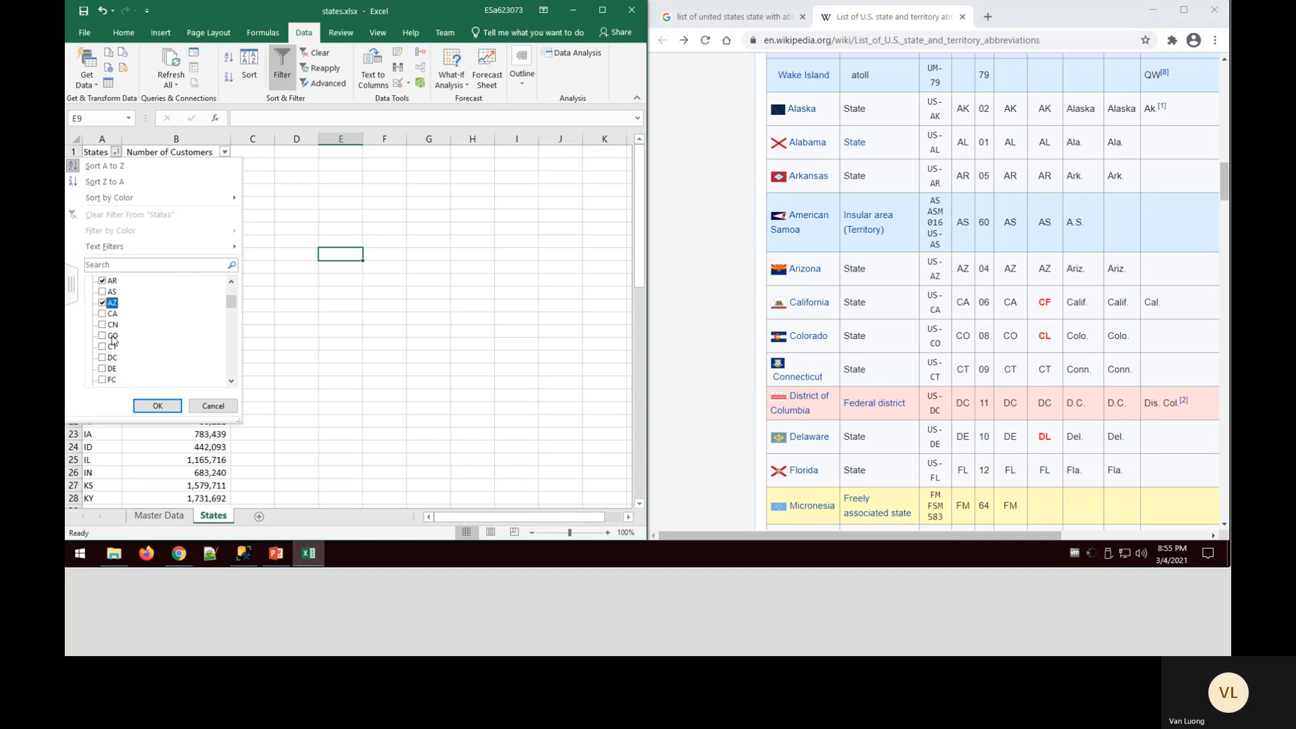
{"action": "left_click", "coordinate": [110, 314]}
{"action": "left_click", "coordinate": [111, 341]}
{"action": "left_click", "coordinate": [110, 347]}
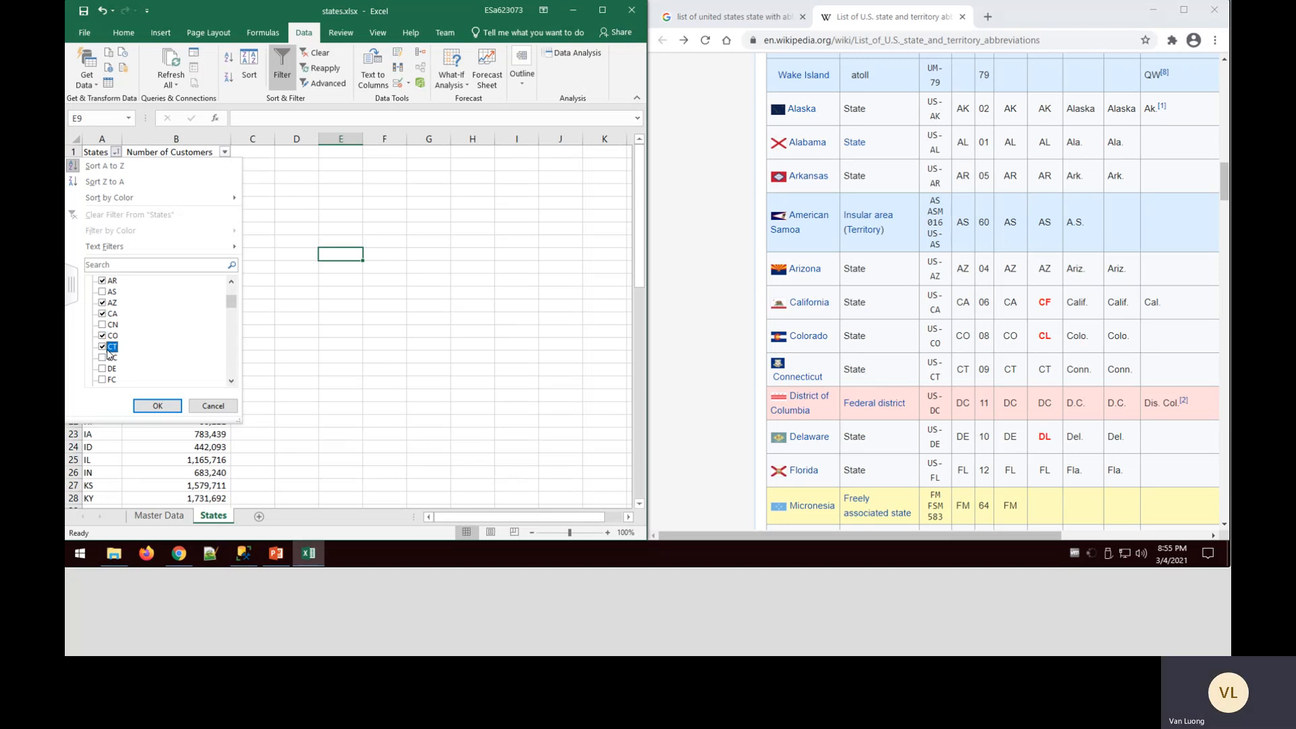
{"action": "left_click", "coordinate": [111, 369]}
{"action": "scroll", "coordinate": [132, 358], "scroll_direction": "down", "scroll_amount": 2}
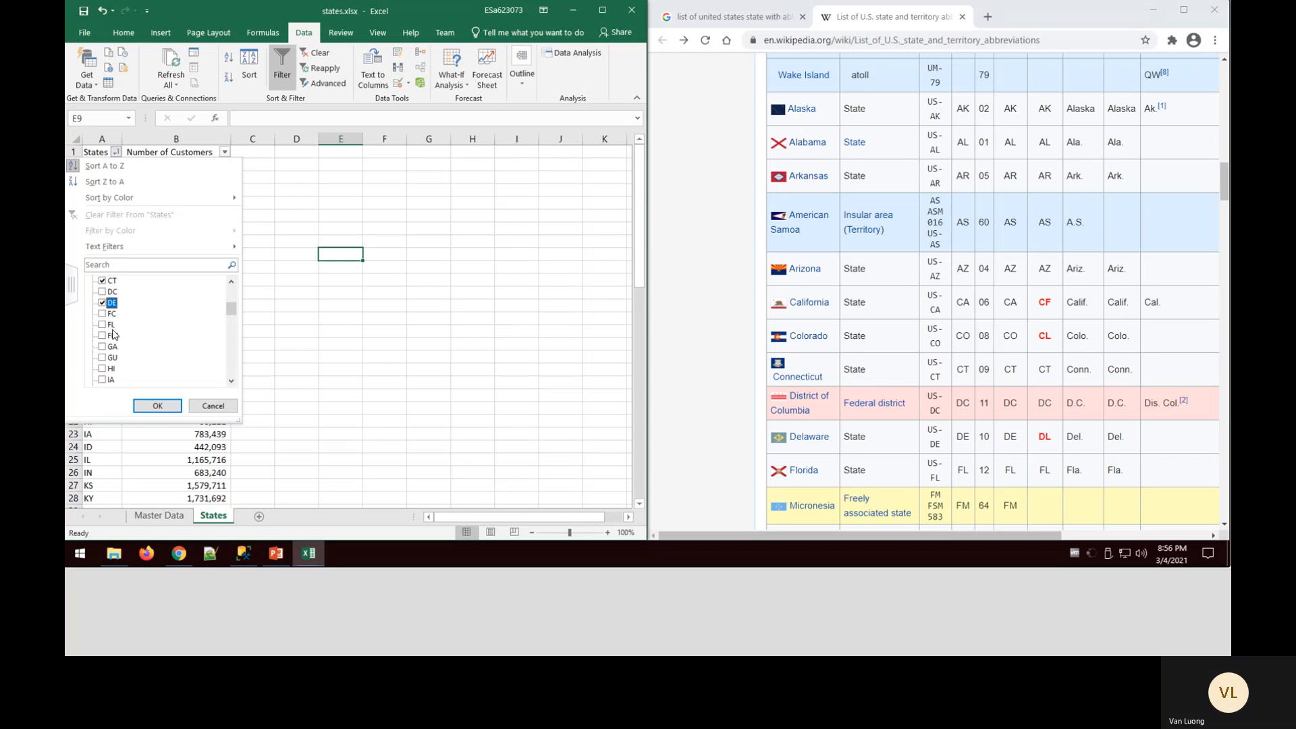
{"action": "left_click", "coordinate": [111, 325]}
Check the Wikipedia list past Florida and include GA, HI, IA, ID, IL and IN in the States filter
{"action": "scroll", "coordinate": [763, 419], "scroll_direction": "down", "scroll_amount": 5}
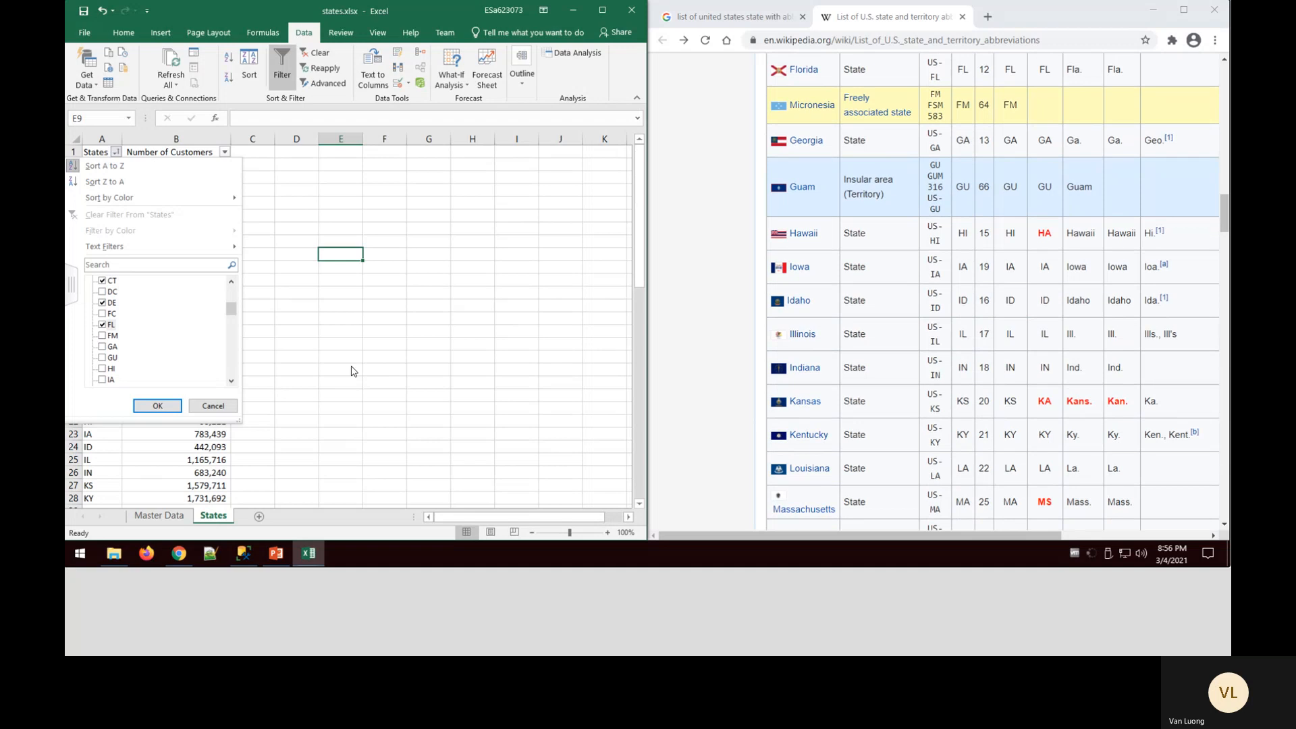
{"action": "left_click", "coordinate": [110, 347]}
{"action": "left_click", "coordinate": [110, 368]}
{"action": "scroll", "coordinate": [144, 359], "scroll_direction": "down", "scroll_amount": 2}
{"action": "left_click", "coordinate": [103, 315]}
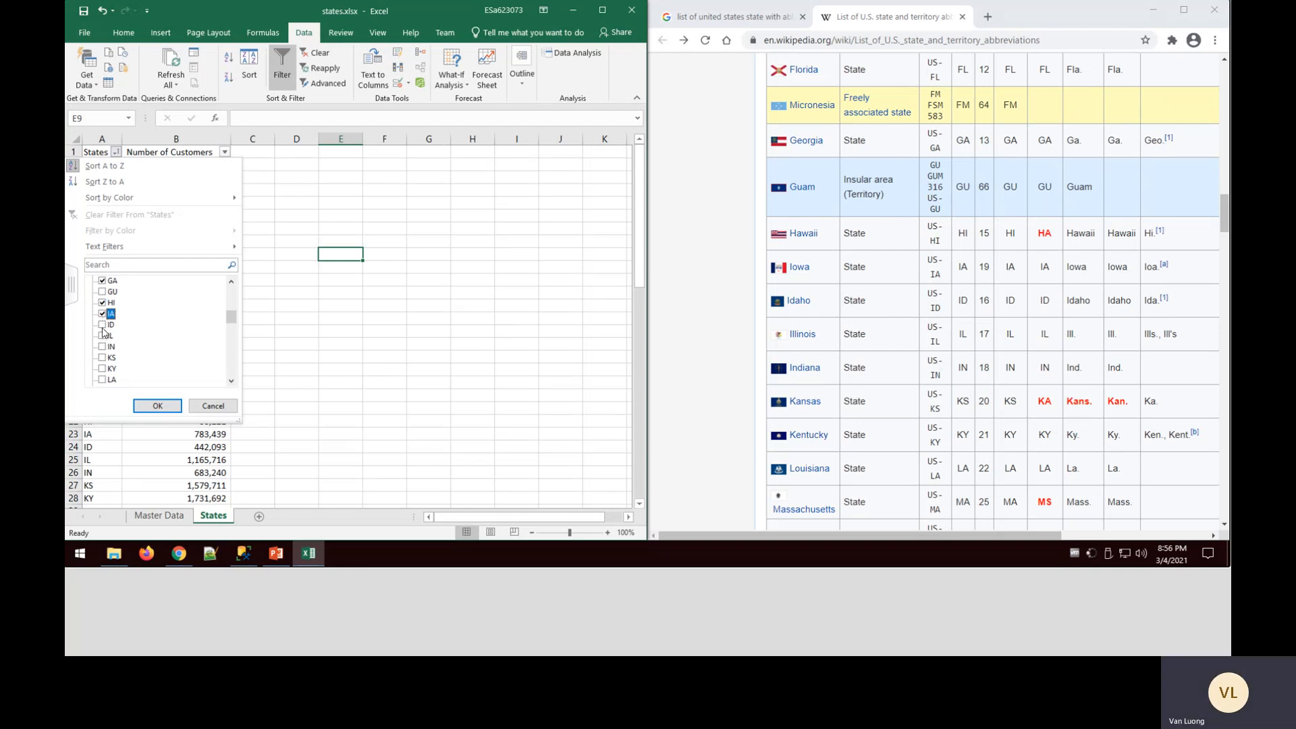
{"action": "left_click", "coordinate": [103, 325]}
{"action": "left_click", "coordinate": [103, 335]}
{"action": "left_click", "coordinate": [112, 347]}
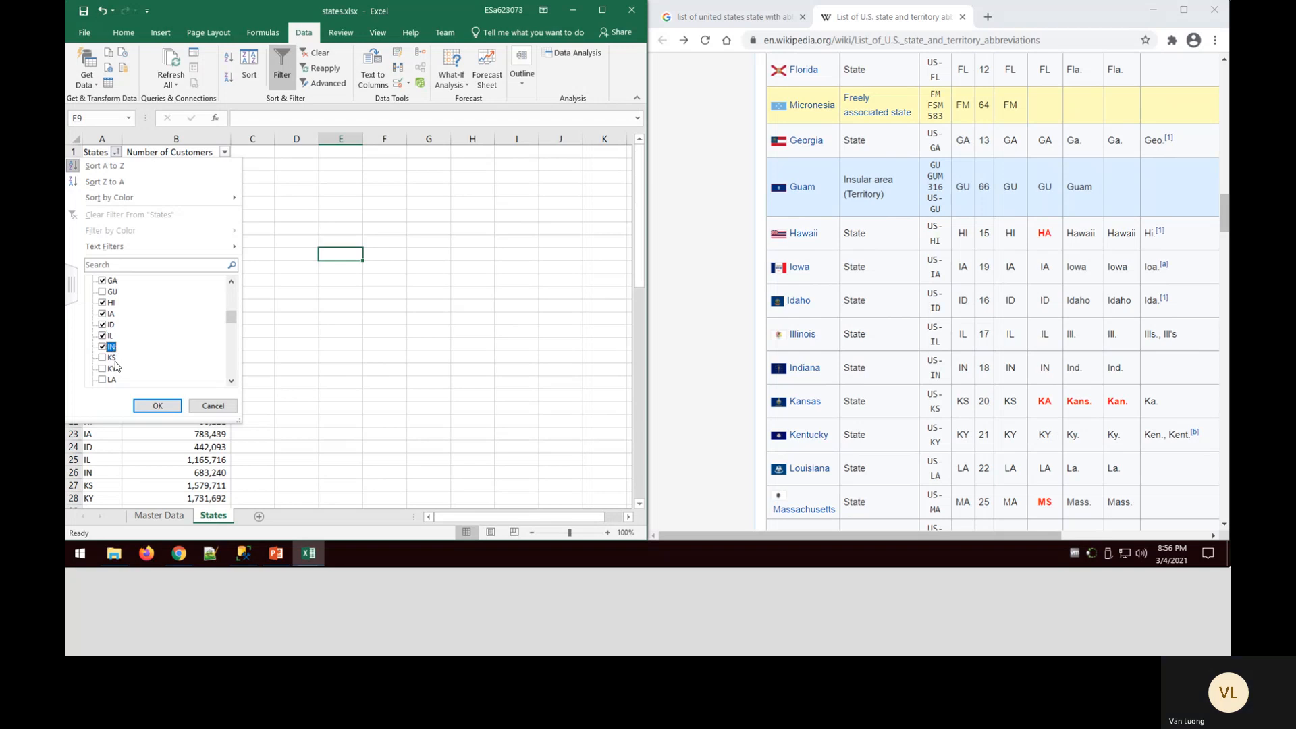
Include KS, KY, LA, MA and MD in the States filter
{"action": "left_click", "coordinate": [115, 362]}
{"action": "left_click", "coordinate": [111, 369]}
{"action": "left_click", "coordinate": [112, 379]}
{"action": "scroll", "coordinate": [189, 363], "scroll_direction": "down", "scroll_amount": 2}
{"action": "left_click", "coordinate": [114, 325]}
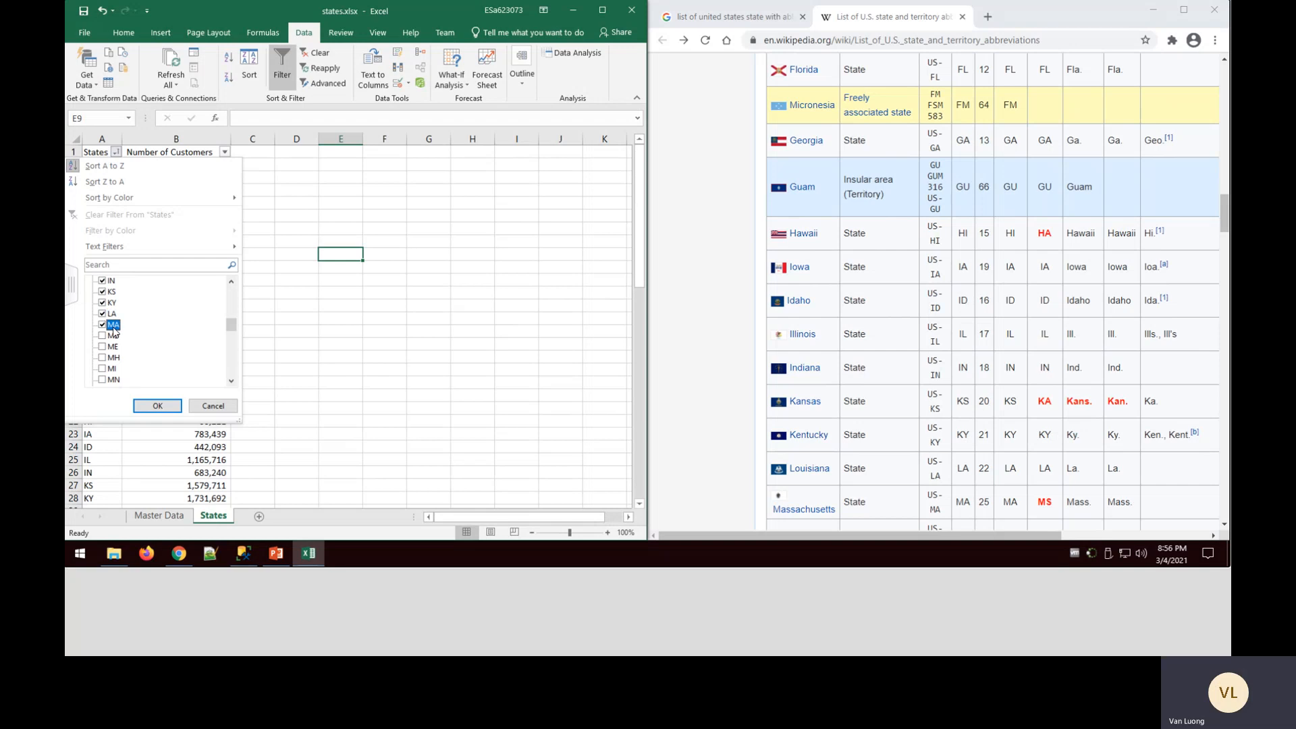
{"action": "left_click", "coordinate": [114, 336]}
Compare the M codes with the Wikipedia list and include MI, MN, MO, MS, MT and NC in the States filter, leaving out MX
{"action": "scroll", "coordinate": [773, 422], "scroll_direction": "down", "scroll_amount": 6}
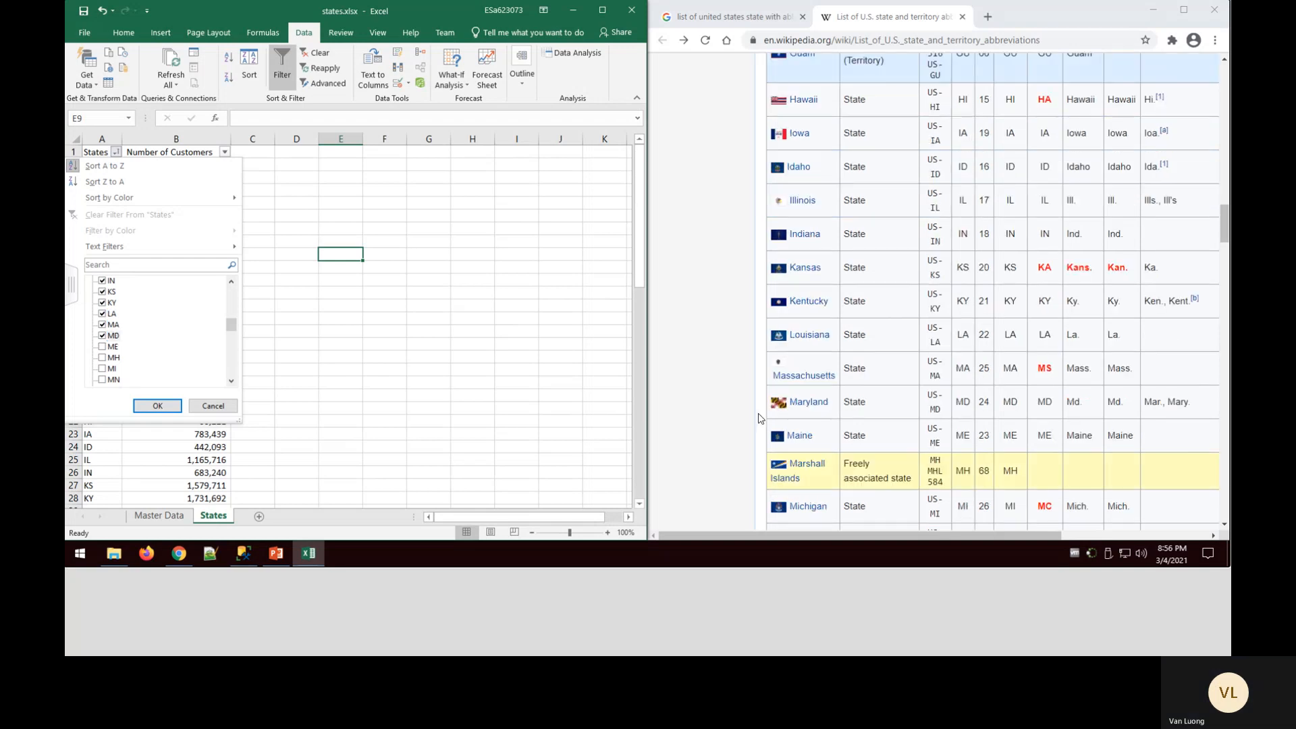
{"action": "scroll", "coordinate": [758, 418], "scroll_direction": "down", "scroll_amount": 2}
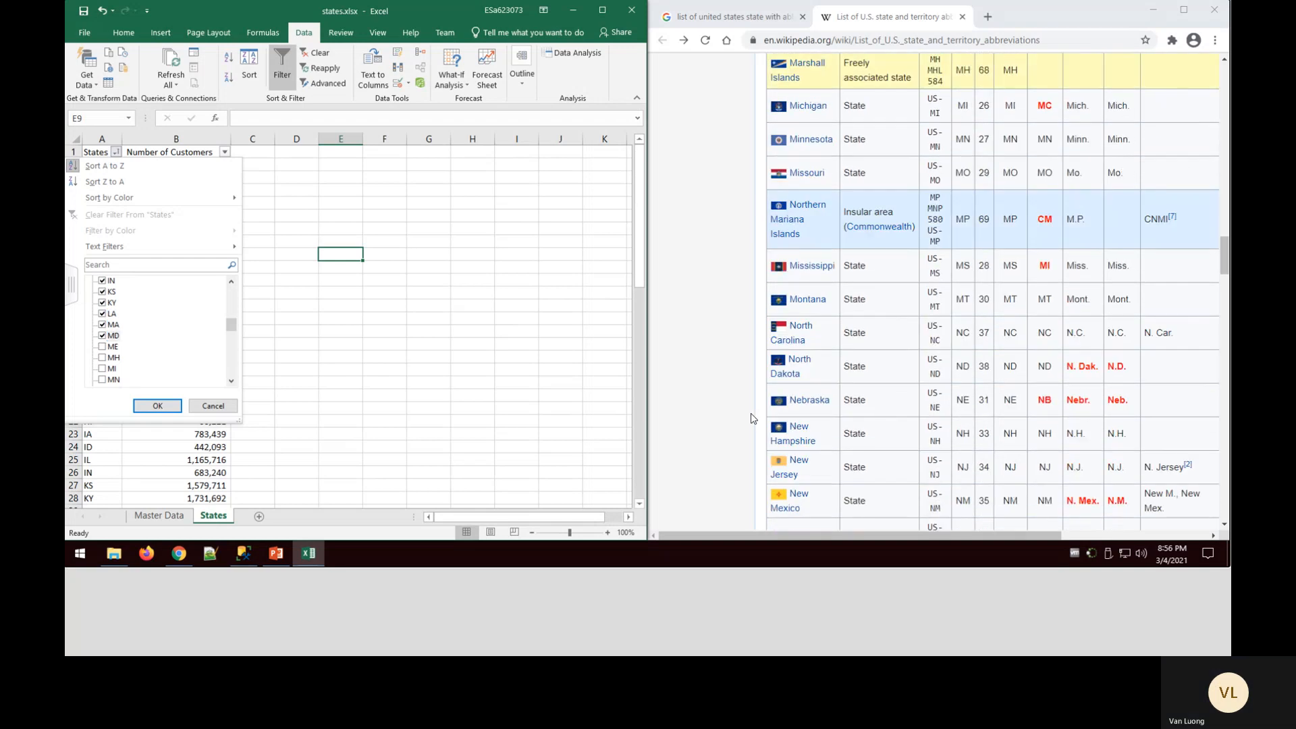
{"action": "scroll", "coordinate": [752, 418], "scroll_direction": "up", "scroll_amount": 2}
{"action": "scroll", "coordinate": [751, 418], "scroll_direction": "down", "scroll_amount": 2}
{"action": "scroll", "coordinate": [117, 368], "scroll_direction": "down", "scroll_amount": 2}
{"action": "left_click", "coordinate": [112, 305]}
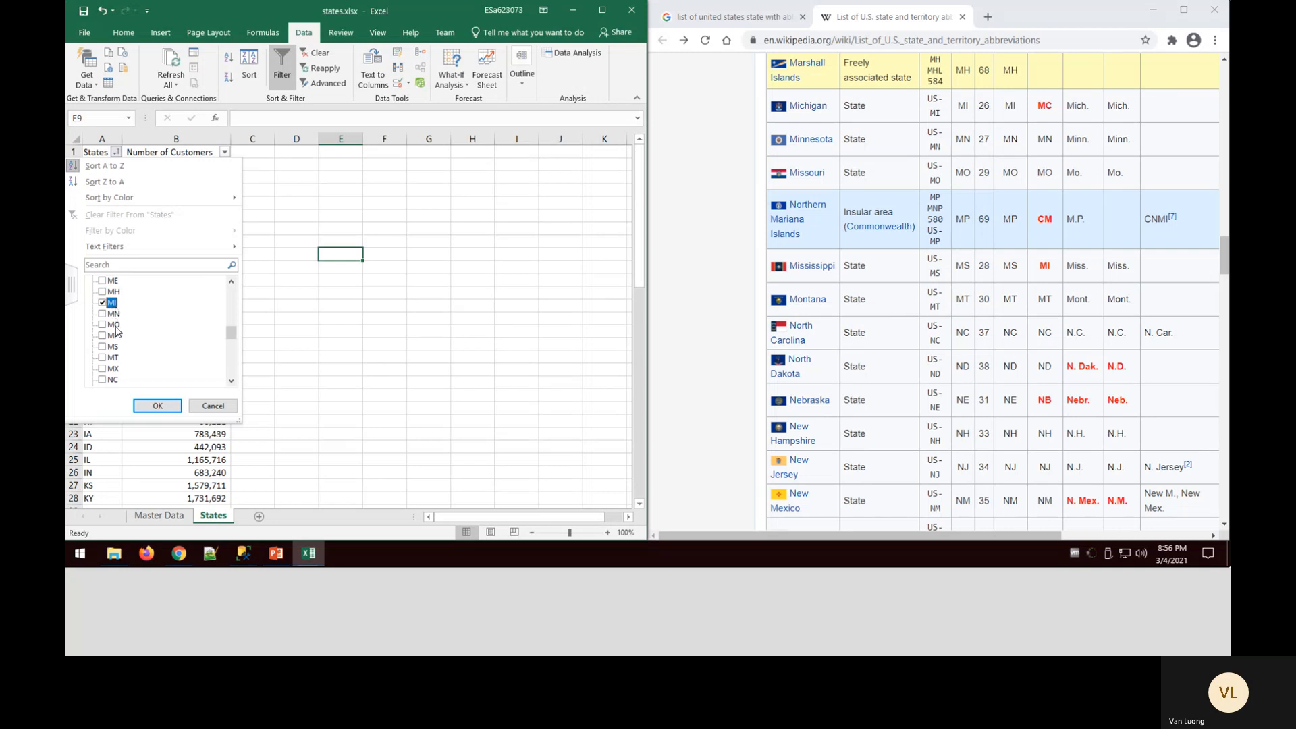
{"action": "left_click", "coordinate": [115, 326]}
{"action": "left_click", "coordinate": [114, 314]}
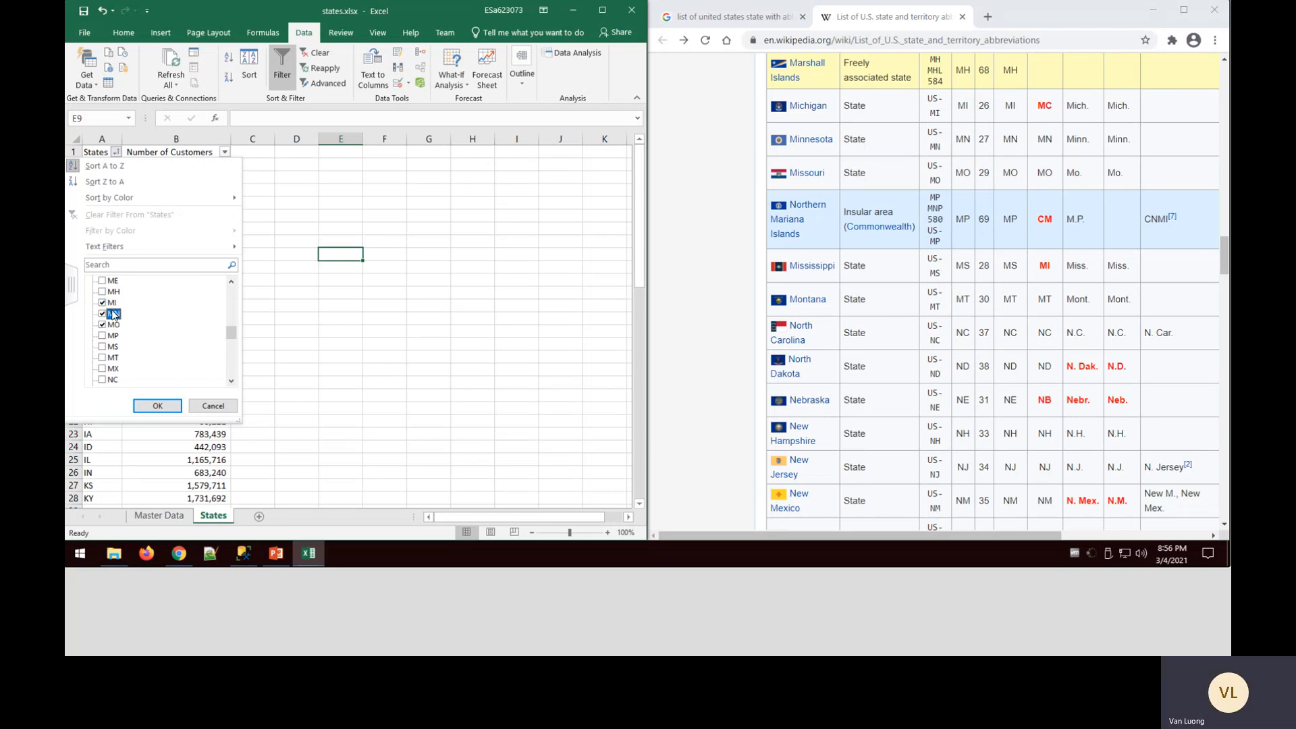
{"action": "left_click", "coordinate": [113, 348]}
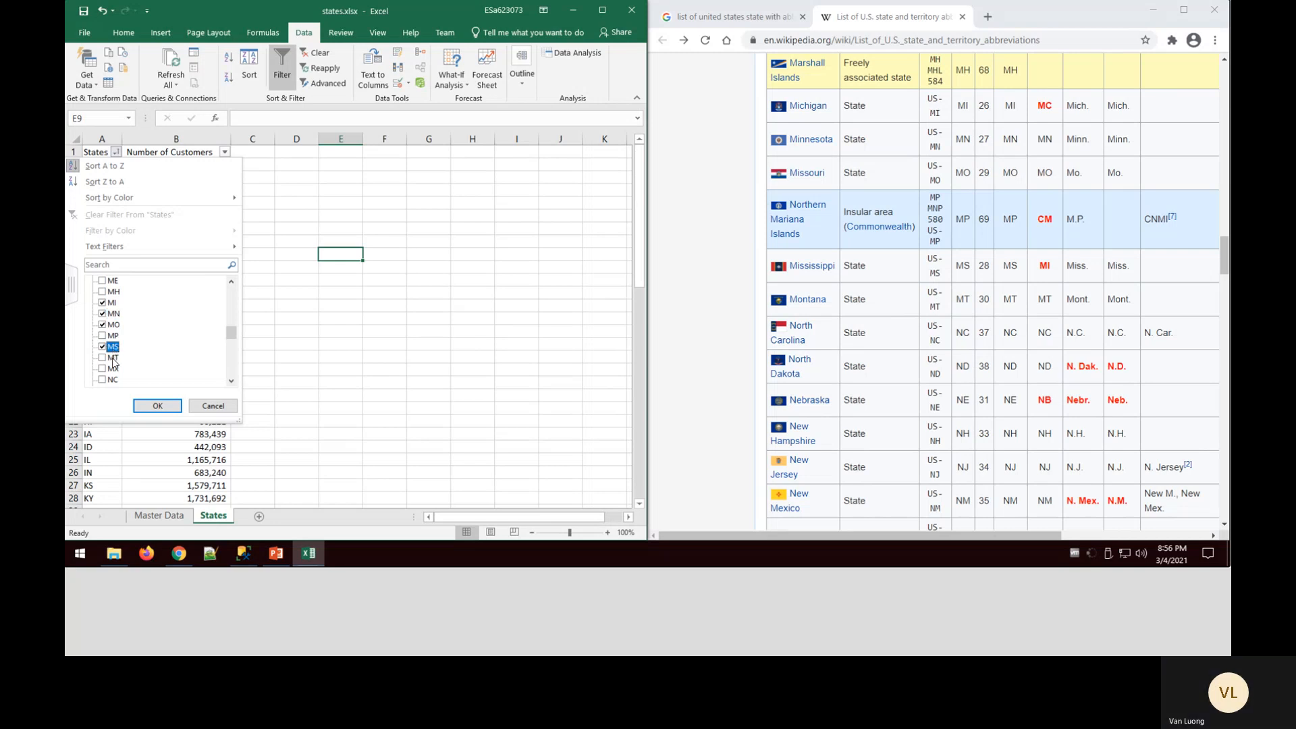
{"action": "left_click", "coordinate": [112, 359]}
{"action": "left_click", "coordinate": [113, 369]}
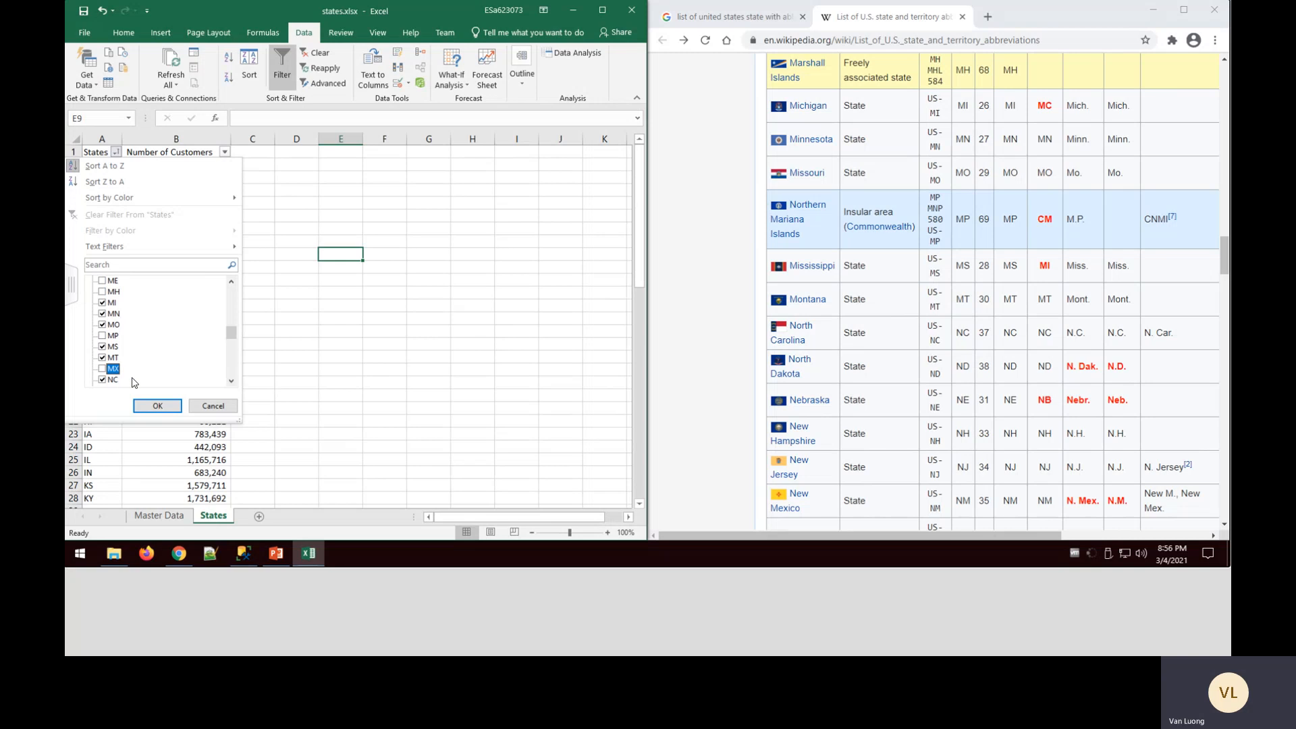
Include ND, NE, NH, NJ and NM in the States filter
{"action": "scroll", "coordinate": [161, 363], "scroll_direction": "down", "scroll_amount": 2}
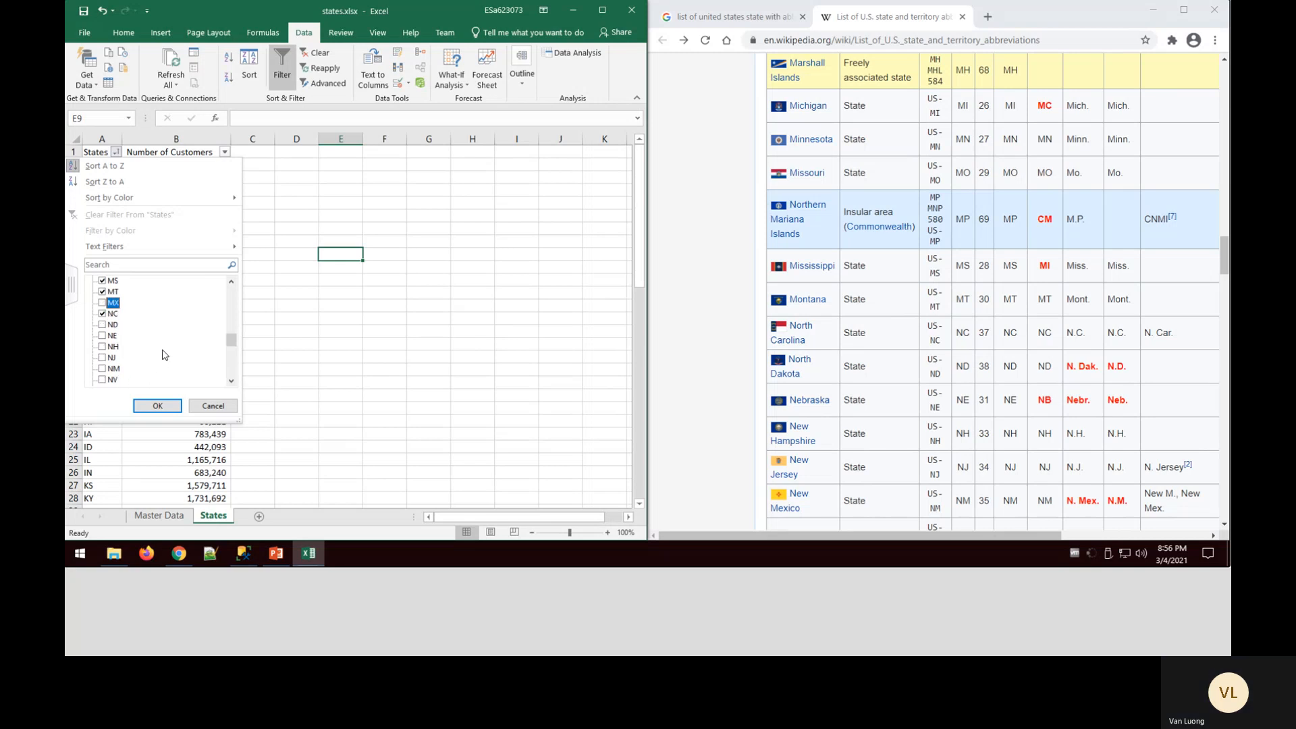
{"action": "scroll", "coordinate": [165, 353], "scroll_direction": "down", "scroll_amount": 2}
{"action": "scroll", "coordinate": [165, 344], "scroll_direction": "up", "scroll_amount": 2}
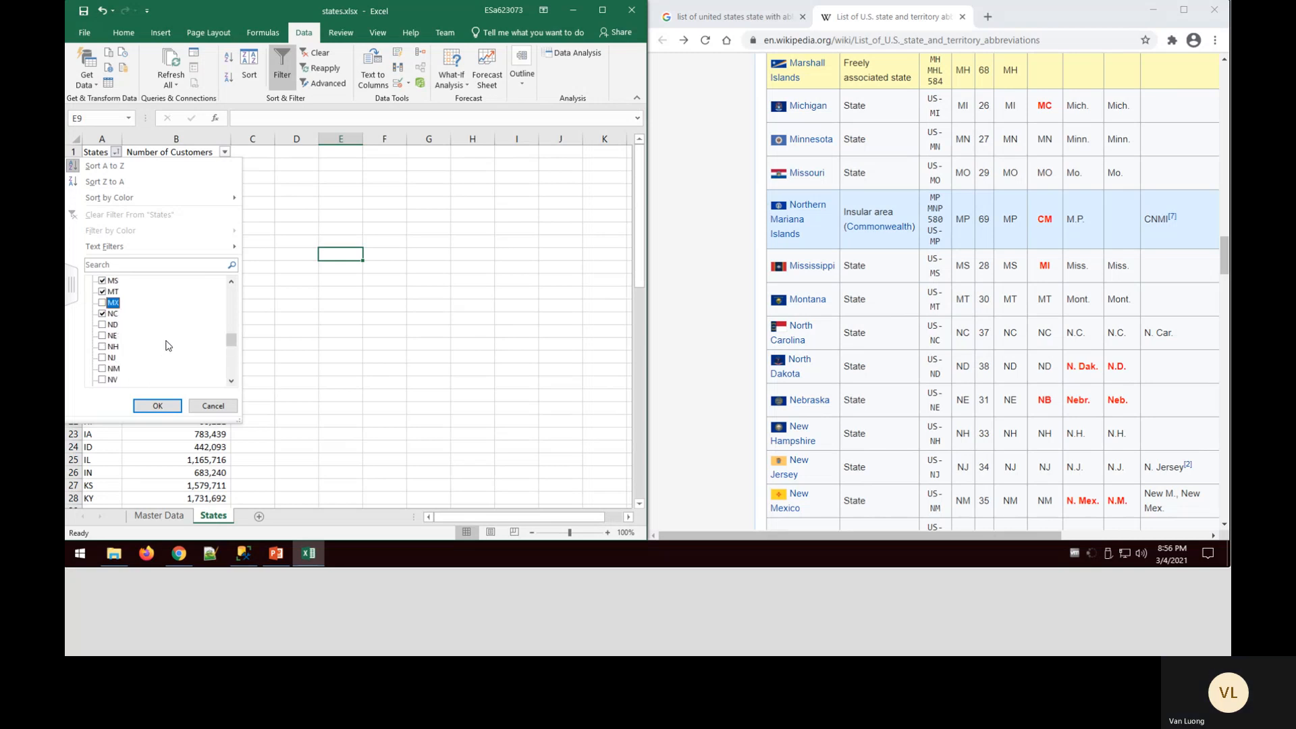
{"action": "left_click", "coordinate": [111, 326]}
{"action": "left_click", "coordinate": [115, 337]}
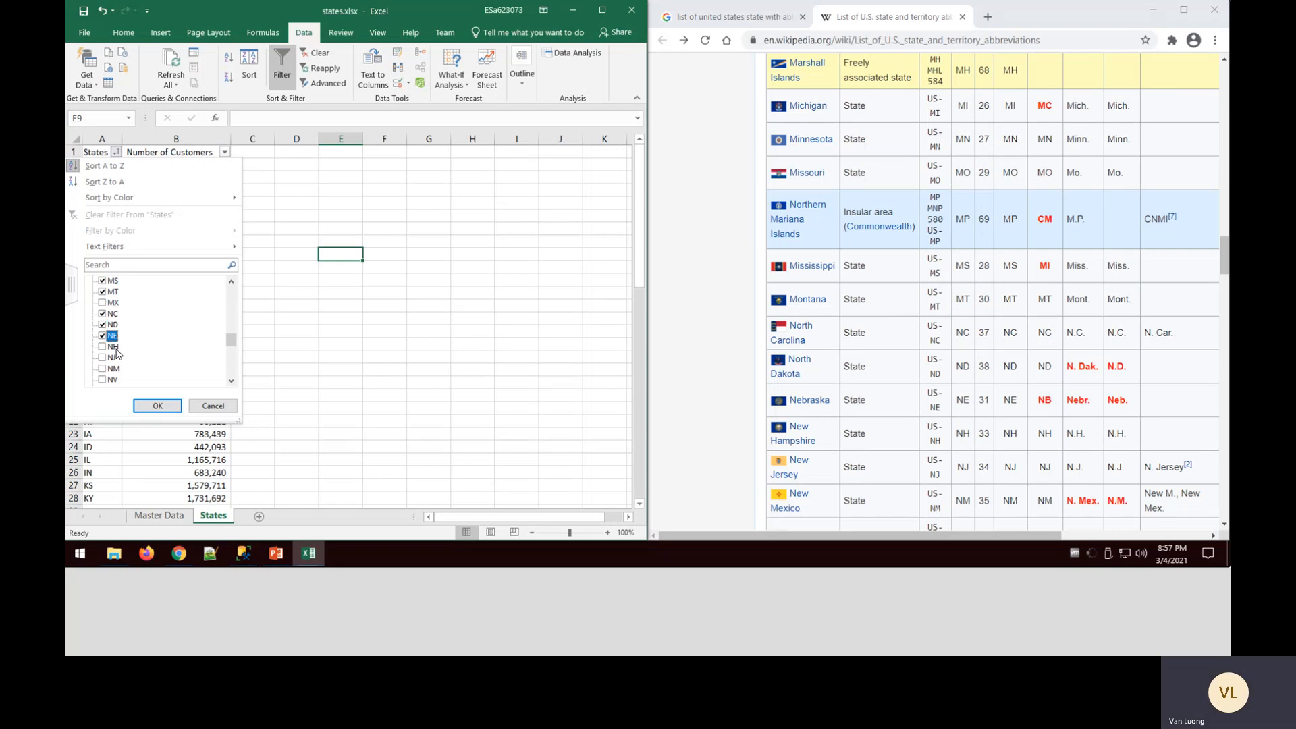
{"action": "left_click", "coordinate": [115, 349]}
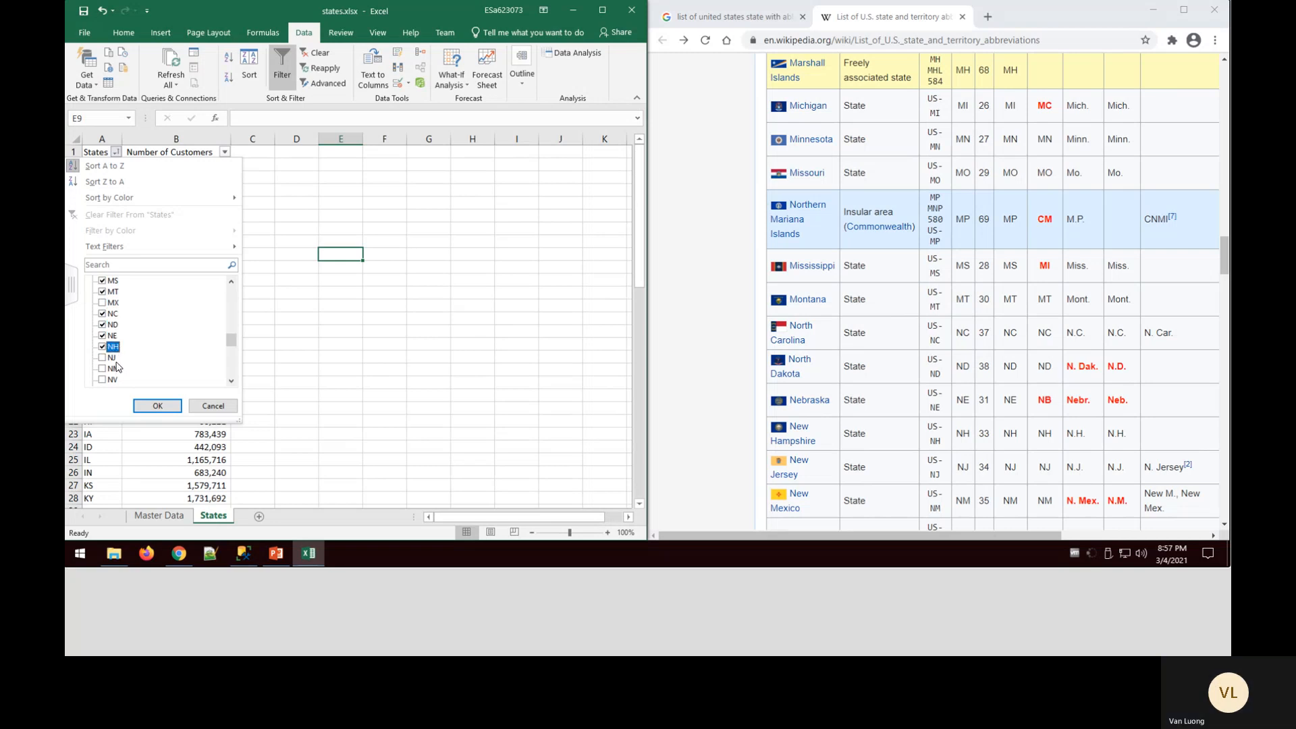
{"action": "left_click", "coordinate": [106, 356]}
{"action": "left_click", "coordinate": [109, 369]}
Check the Wikipedia list from Nevada to Pennsylvania and include NV, NY, OH, OK, OR and PA in the States filter
{"action": "scroll", "coordinate": [741, 418], "scroll_direction": "down", "scroll_amount": 4}
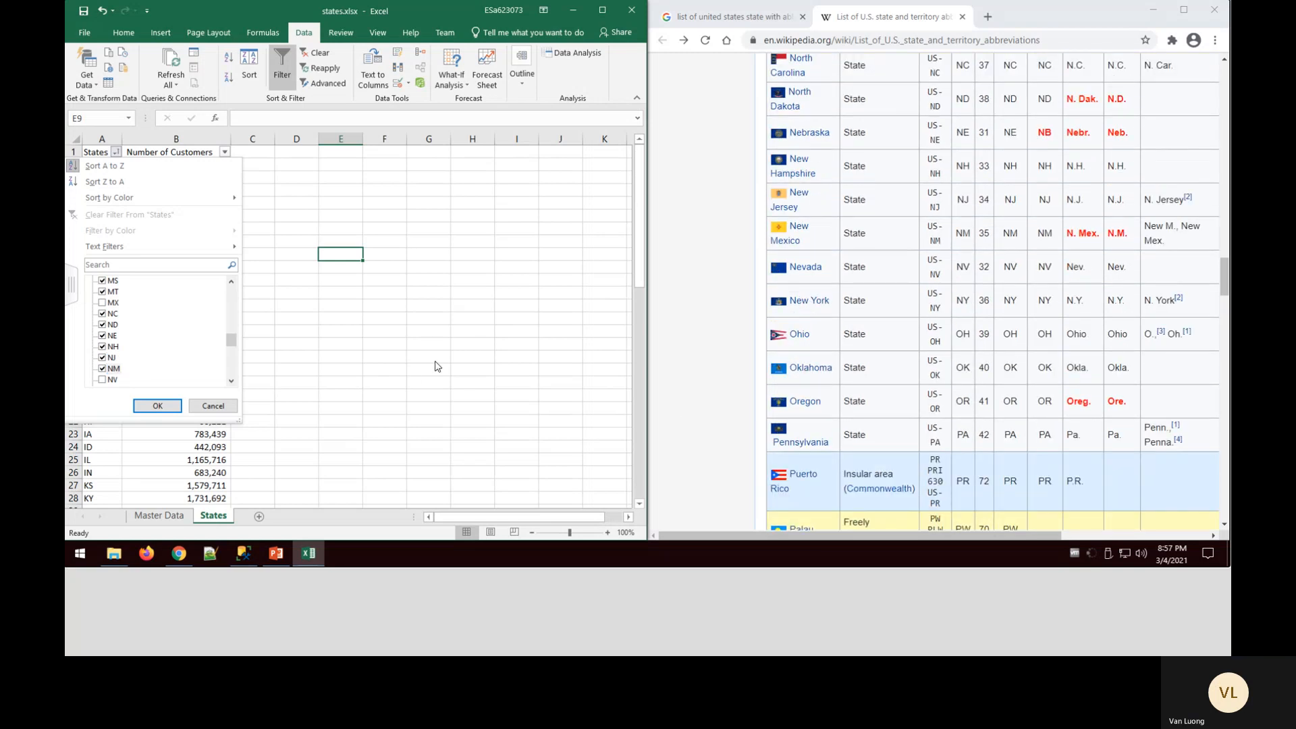
{"action": "scroll", "coordinate": [125, 368], "scroll_direction": "down", "scroll_amount": 2}
{"action": "left_click", "coordinate": [112, 314]}
{"action": "left_click", "coordinate": [112, 327]}
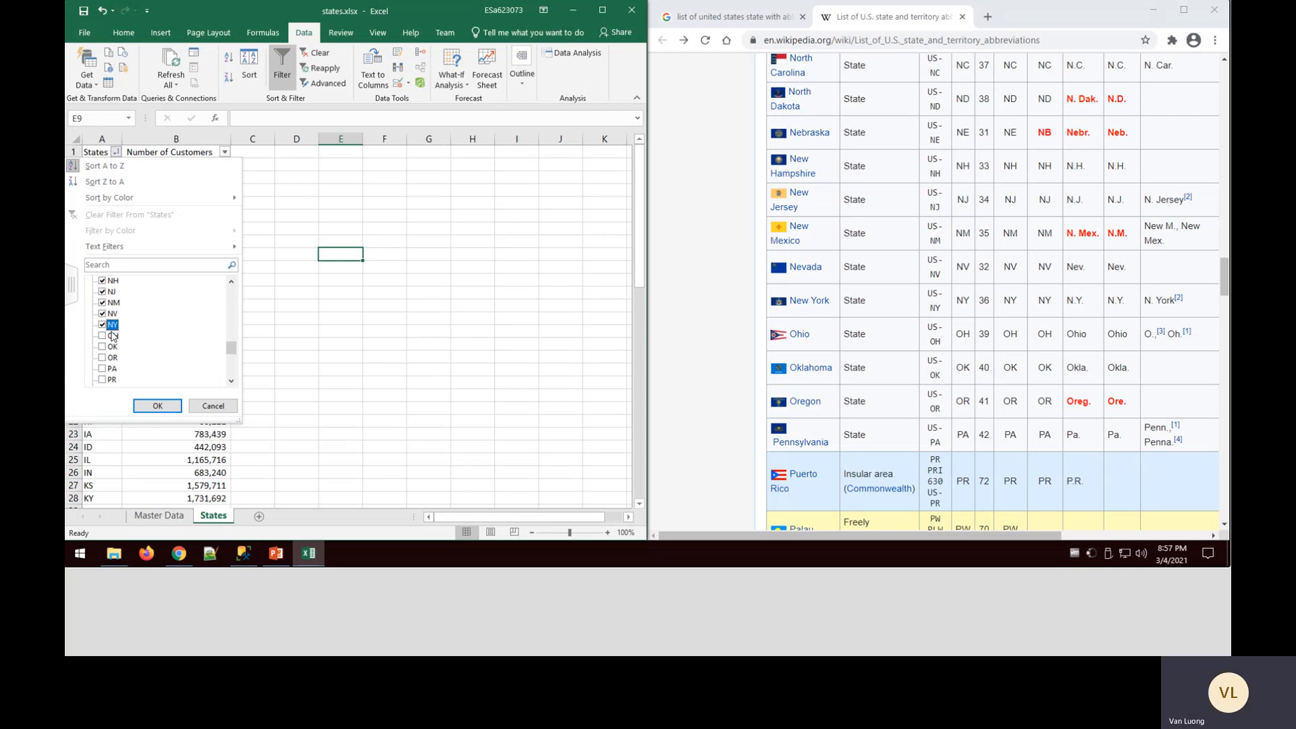
{"action": "left_click", "coordinate": [113, 337]}
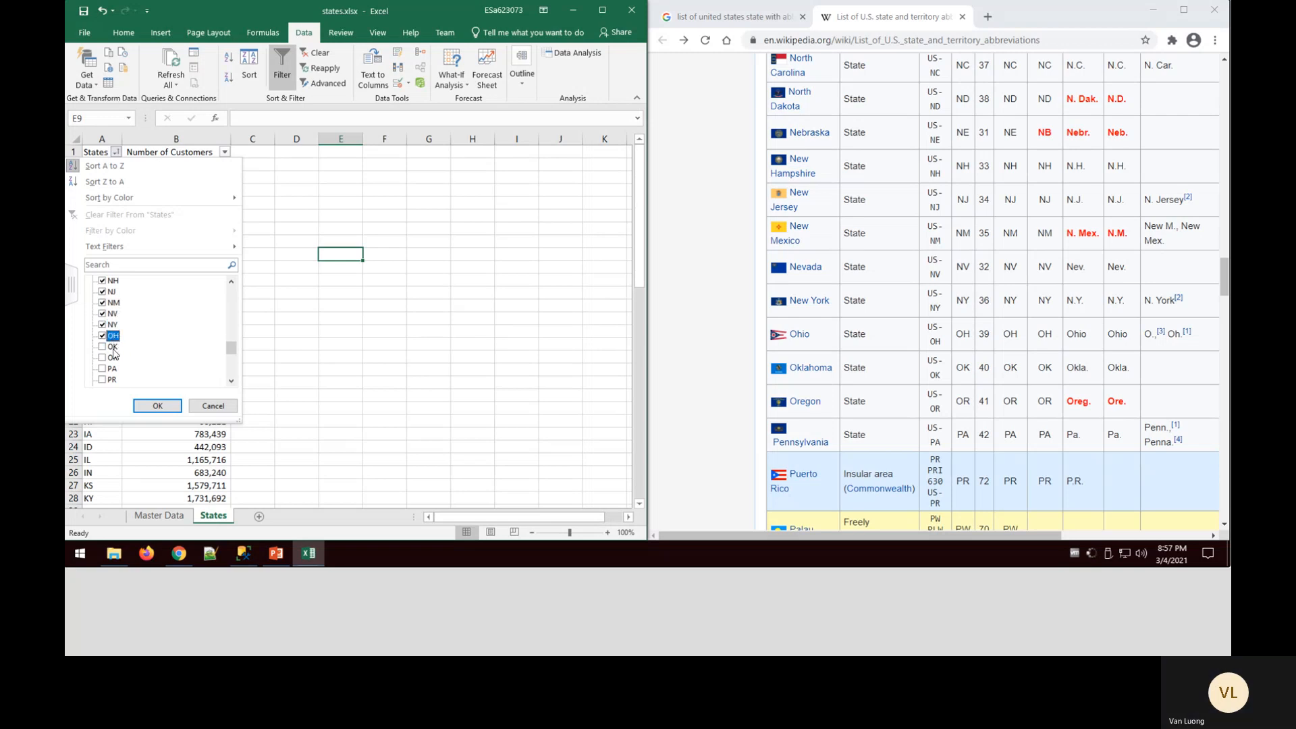
{"action": "left_click", "coordinate": [112, 348]}
{"action": "left_click", "coordinate": [113, 360]}
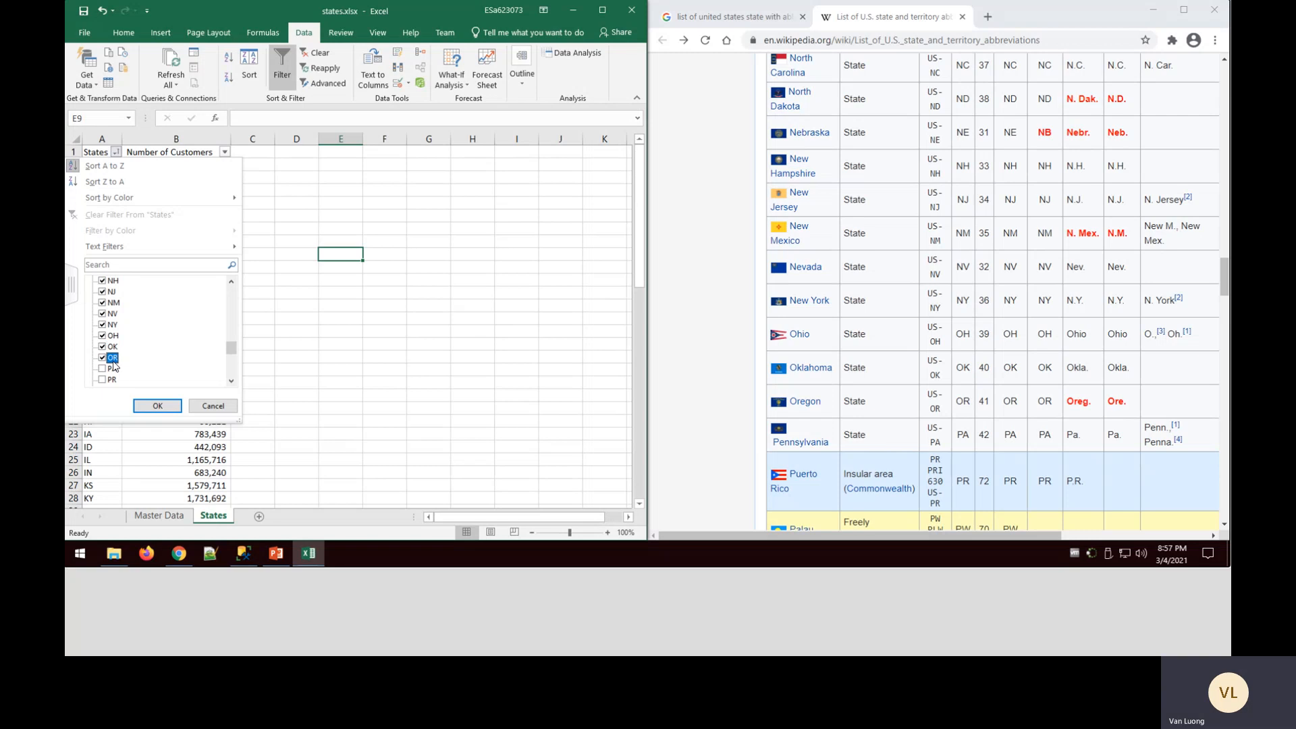
{"action": "left_click", "coordinate": [113, 370]}
Include RI, SC, SD, TN and TX in the States filter, skipping the territories PR and PW
{"action": "scroll", "coordinate": [840, 403], "scroll_direction": "down", "scroll_amount": 4}
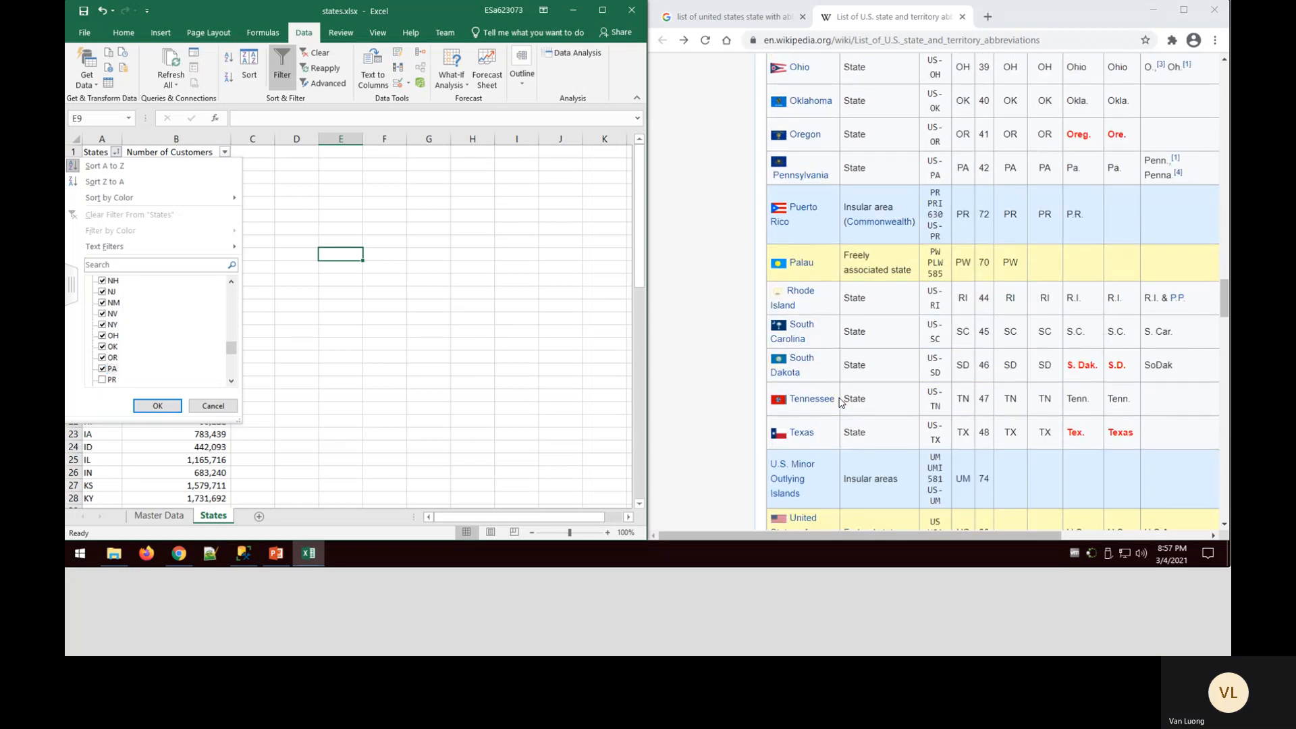
{"action": "scroll", "coordinate": [169, 361], "scroll_direction": "down", "scroll_amount": 2}
{"action": "left_click", "coordinate": [104, 336]}
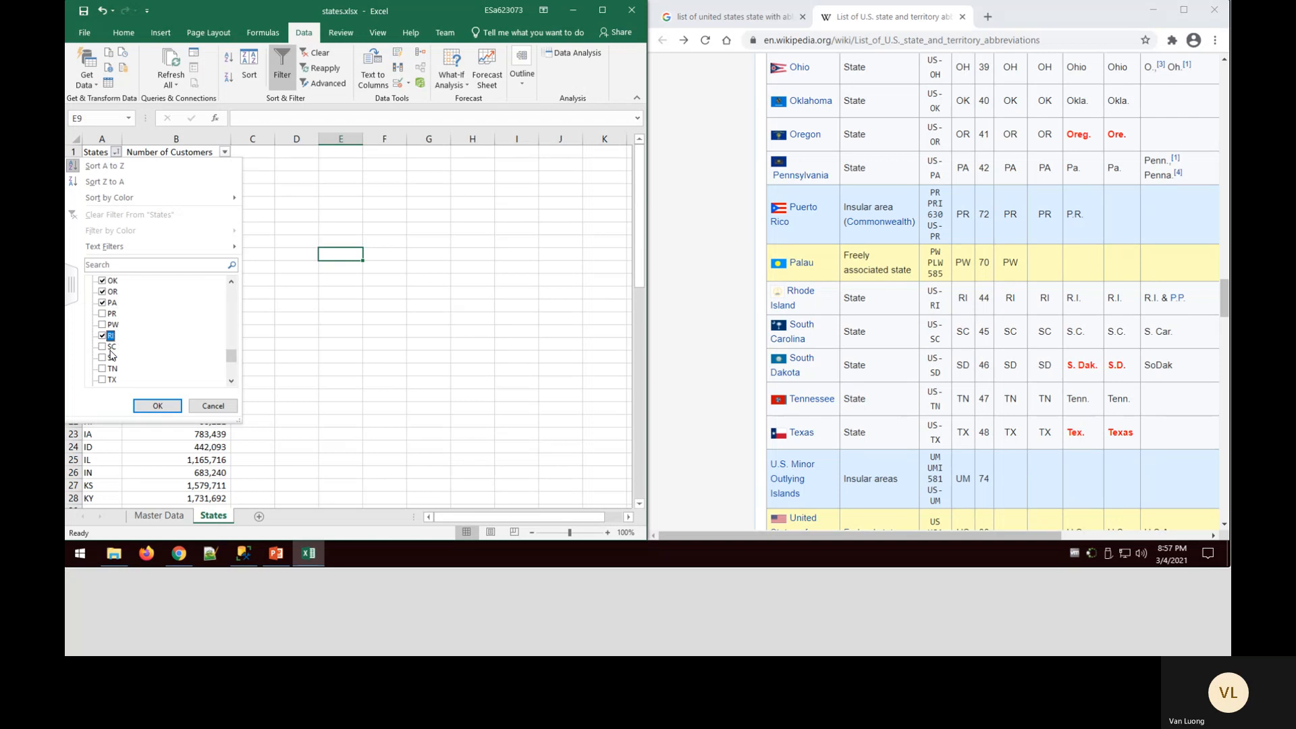
{"action": "left_click", "coordinate": [111, 348]}
{"action": "left_click", "coordinate": [111, 360]}
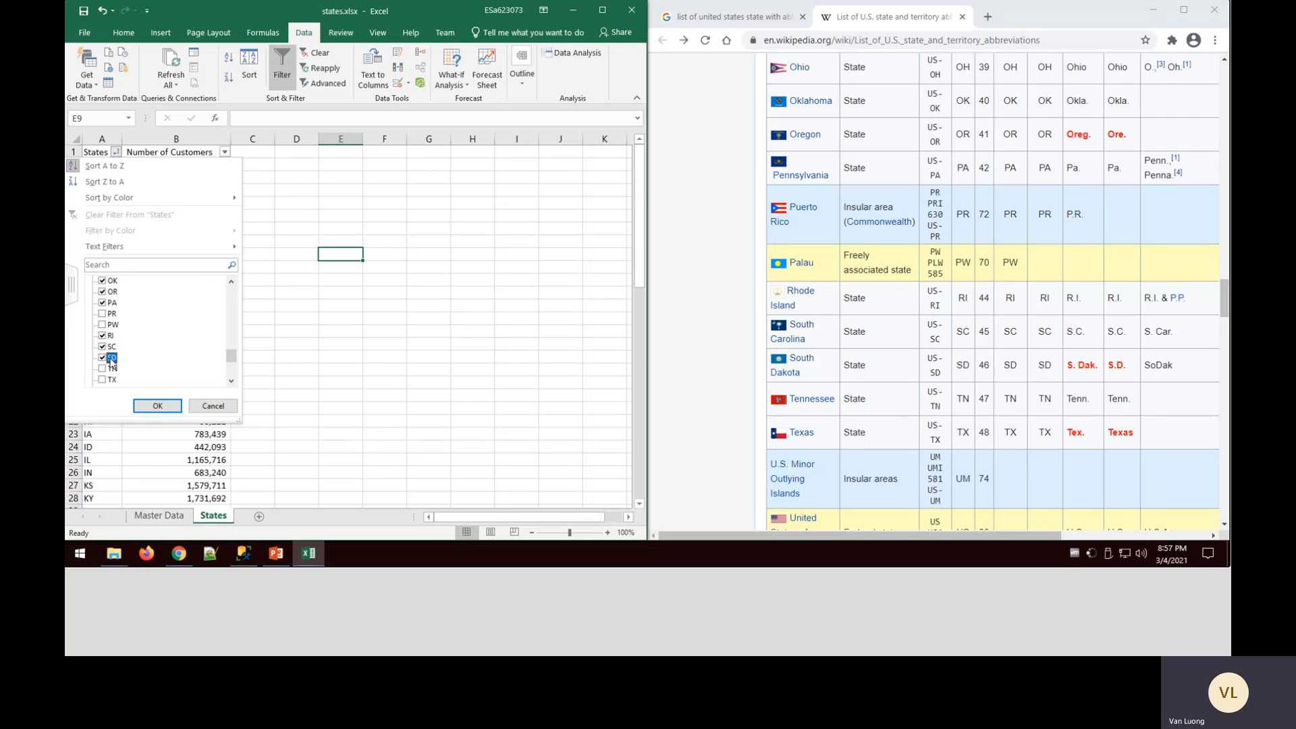
{"action": "left_click", "coordinate": [112, 369]}
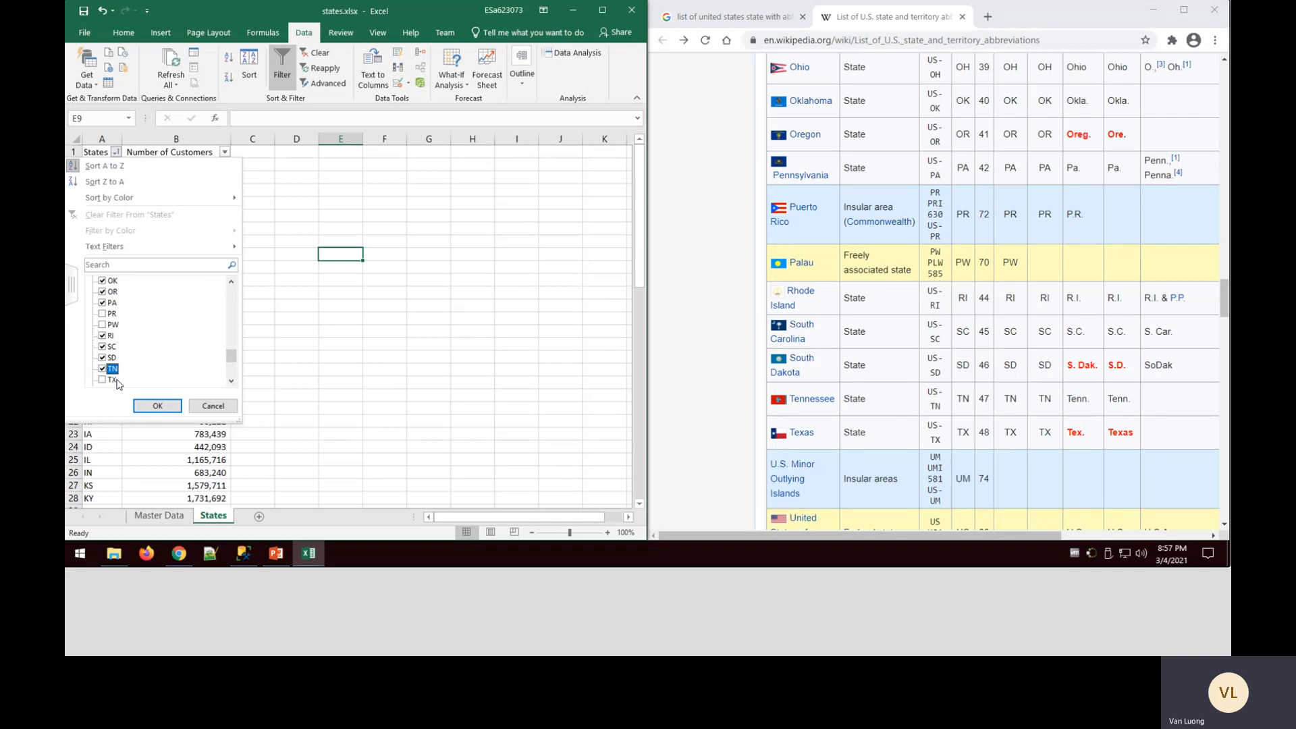
{"action": "left_click", "coordinate": [111, 380]}
Check the Wikipedia rows after Texas and include UT and VA in the States filter
{"action": "scroll", "coordinate": [147, 364], "scroll_direction": "down", "scroll_amount": 2}
{"action": "scroll", "coordinate": [149, 363], "scroll_direction": "down", "scroll_amount": 2}
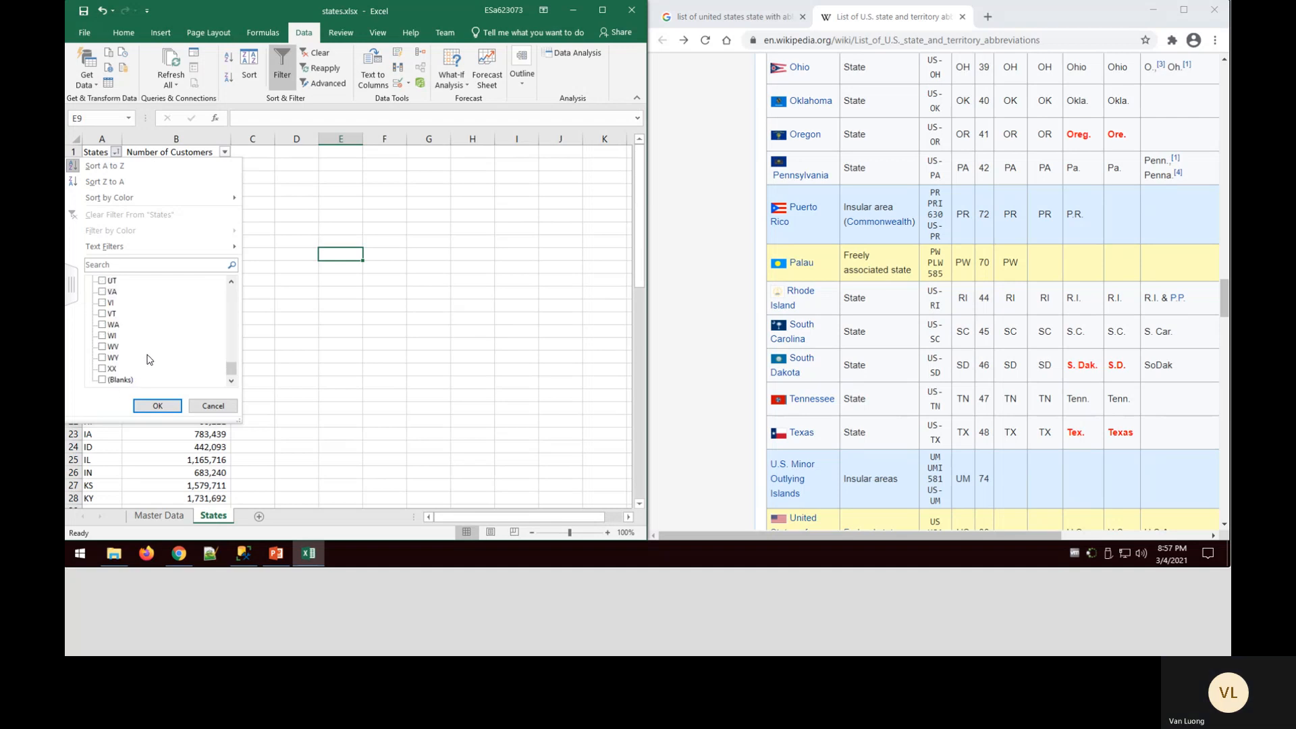
{"action": "scroll", "coordinate": [145, 360], "scroll_direction": "up", "scroll_amount": 2}
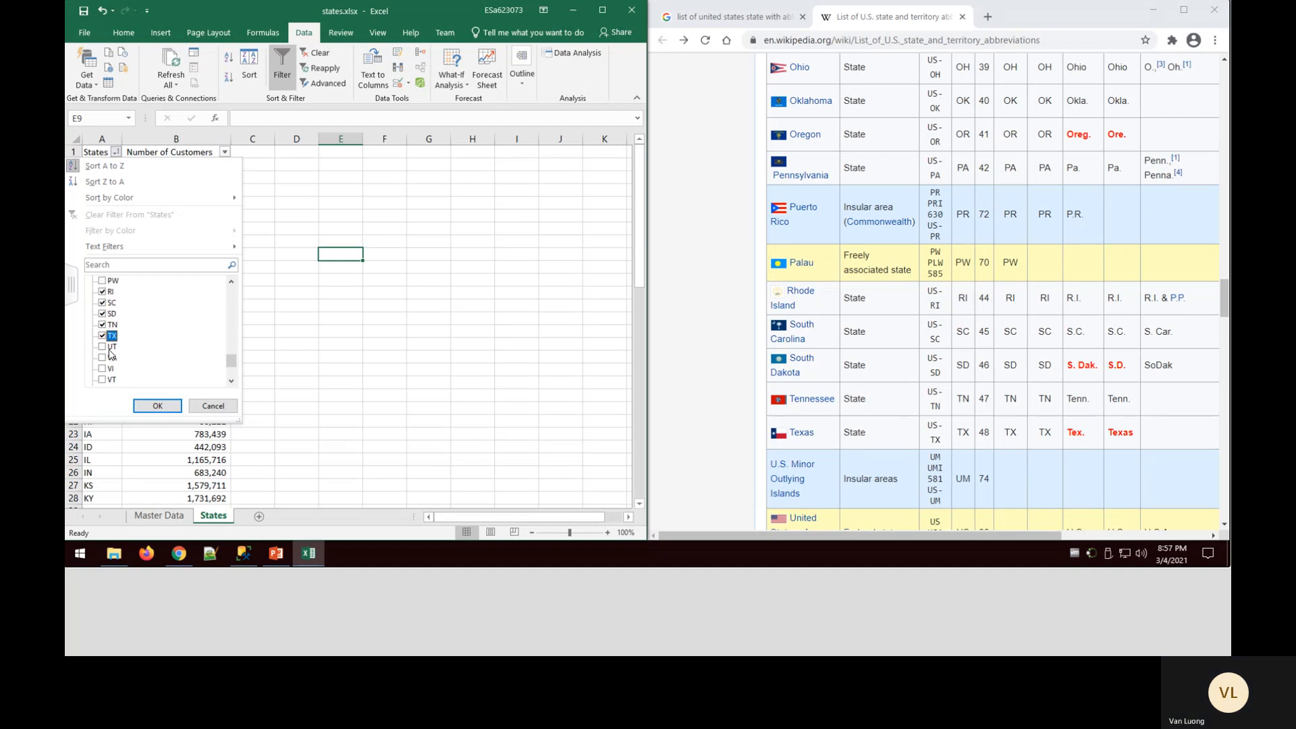
{"action": "left_click", "coordinate": [111, 349]}
{"action": "scroll", "coordinate": [744, 367], "scroll_direction": "down", "scroll_amount": 2}
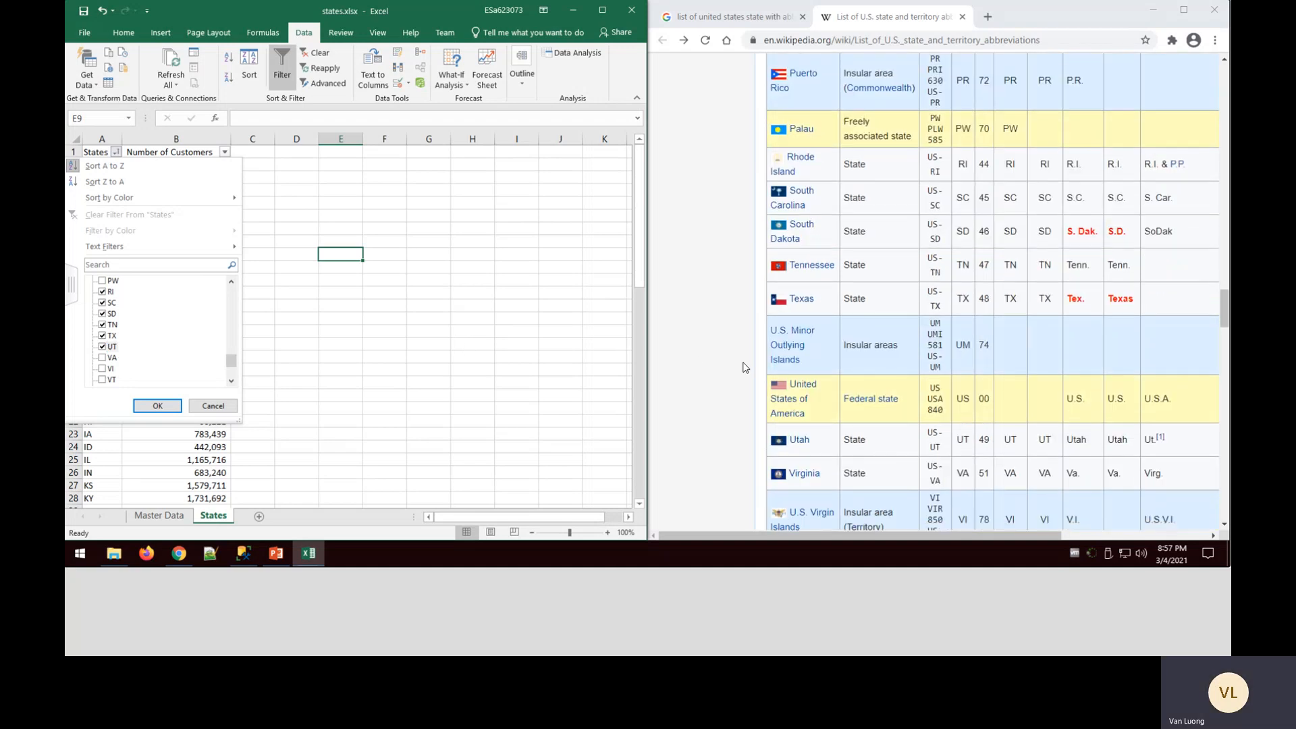
{"action": "left_click", "coordinate": [106, 358]}
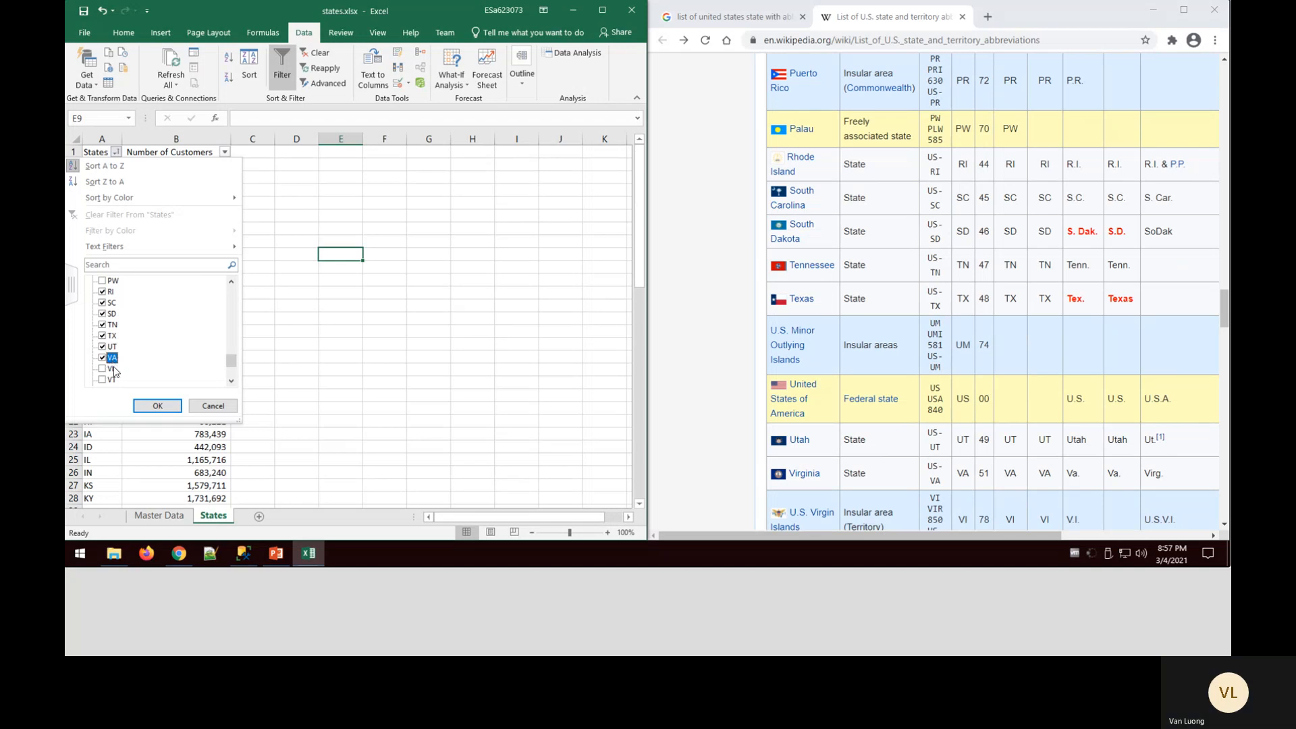
Include VT, WA, WI, WV and WY in the States filter, leaving out VI, XX and blanks, and apply the filter
{"action": "scroll", "coordinate": [889, 405], "scroll_direction": "down", "scroll_amount": 2}
{"action": "scroll", "coordinate": [890, 408], "scroll_direction": "down", "scroll_amount": 2}
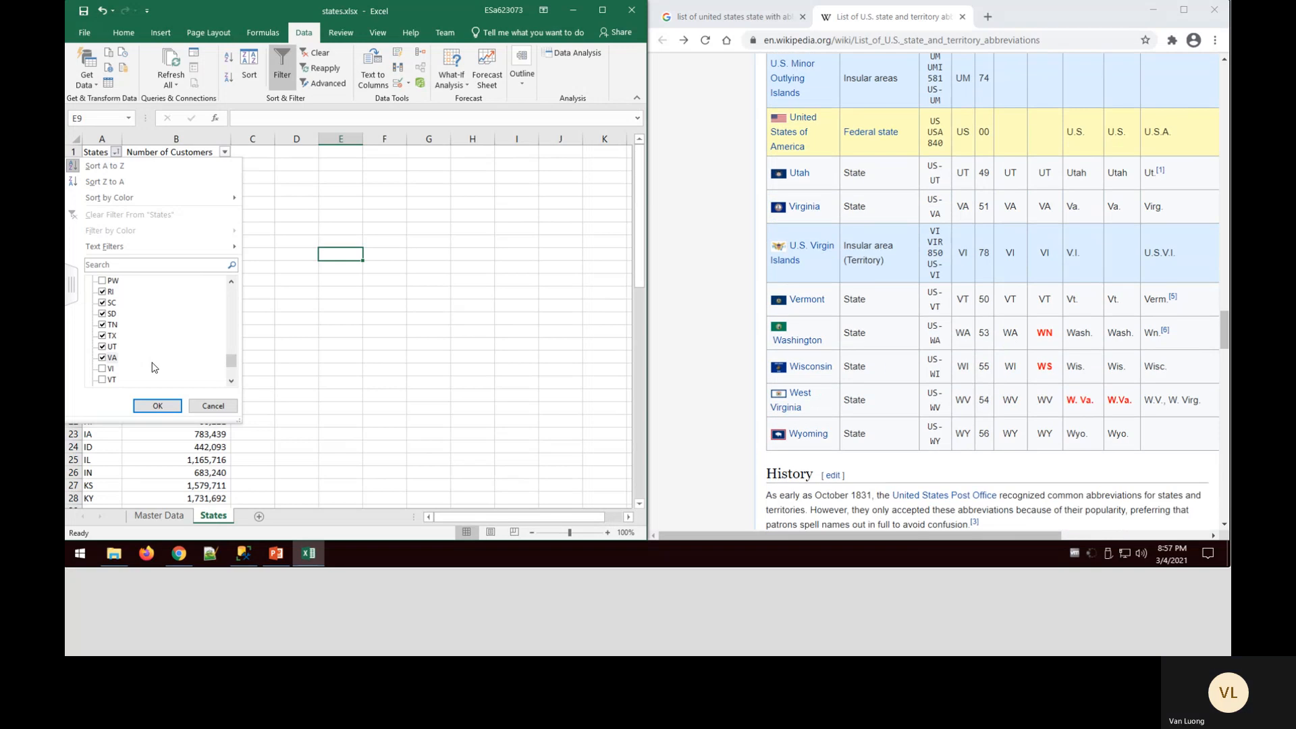
{"action": "scroll", "coordinate": [128, 370], "scroll_direction": "down", "scroll_amount": 2}
{"action": "left_click", "coordinate": [110, 326]}
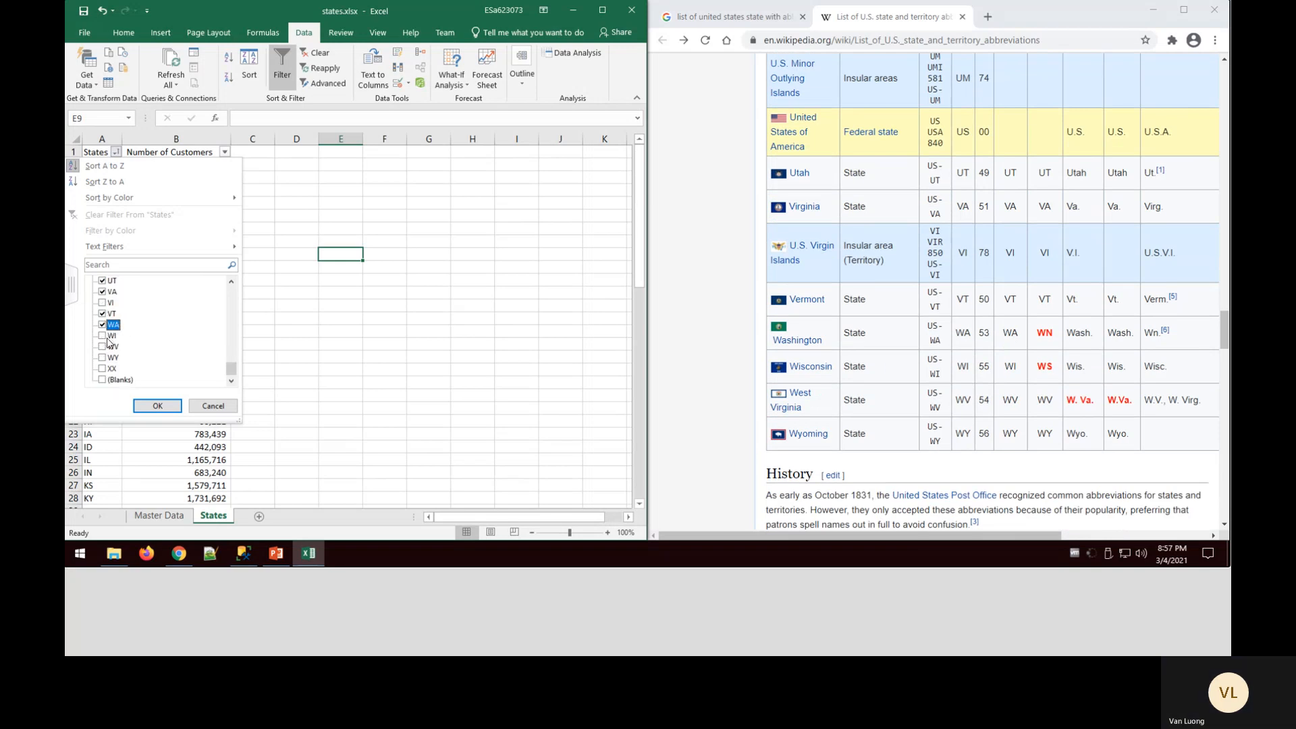
{"action": "left_click", "coordinate": [112, 336]}
{"action": "left_click", "coordinate": [115, 348]}
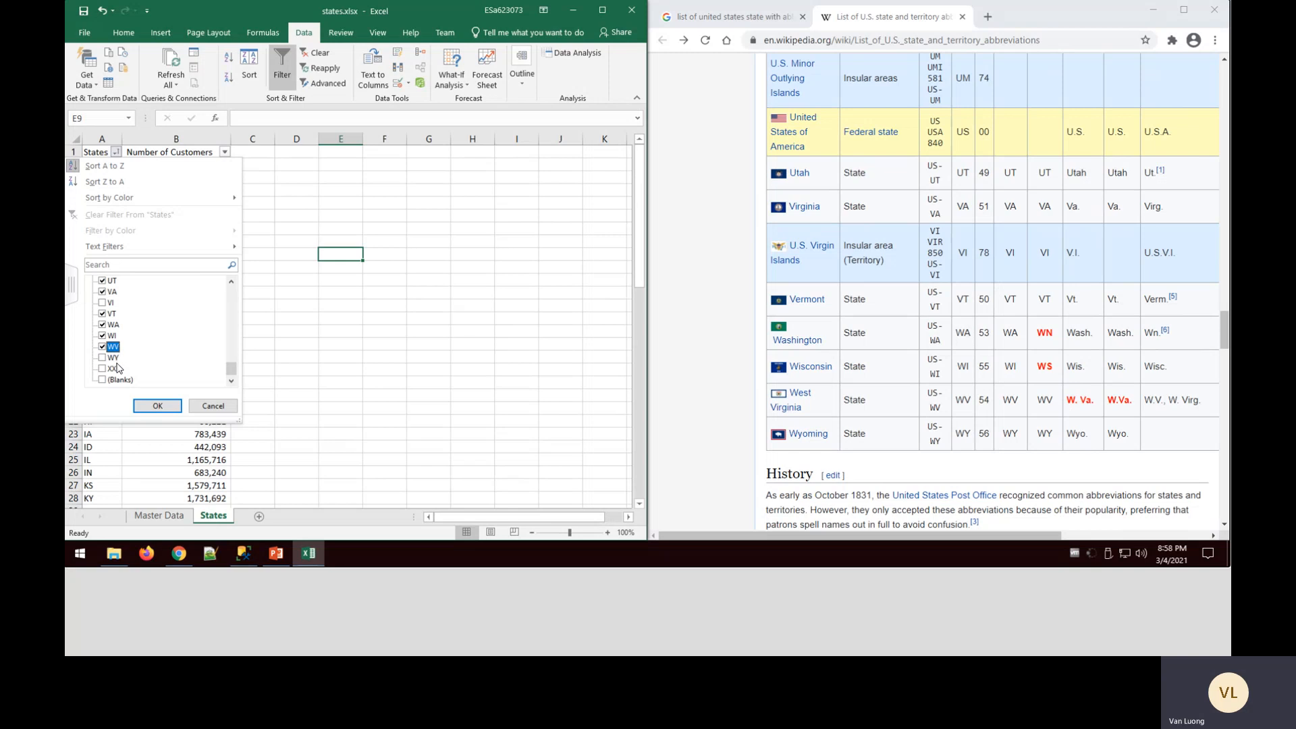
{"action": "left_click", "coordinate": [112, 358]}
{"action": "left_click", "coordinate": [157, 406]}
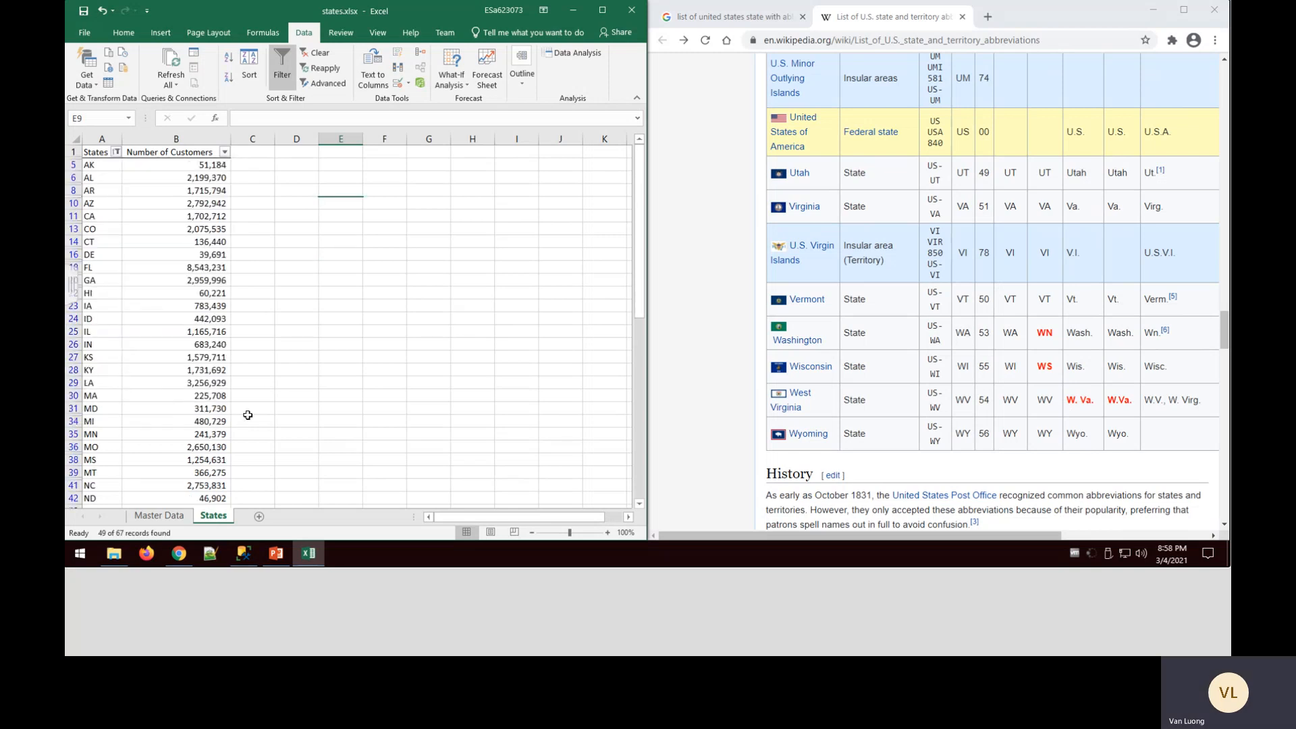
Review the filtered States sheet from AK to WY and count the listed state codes
{"action": "scroll", "coordinate": [310, 391], "scroll_direction": "down", "scroll_amount": 5}
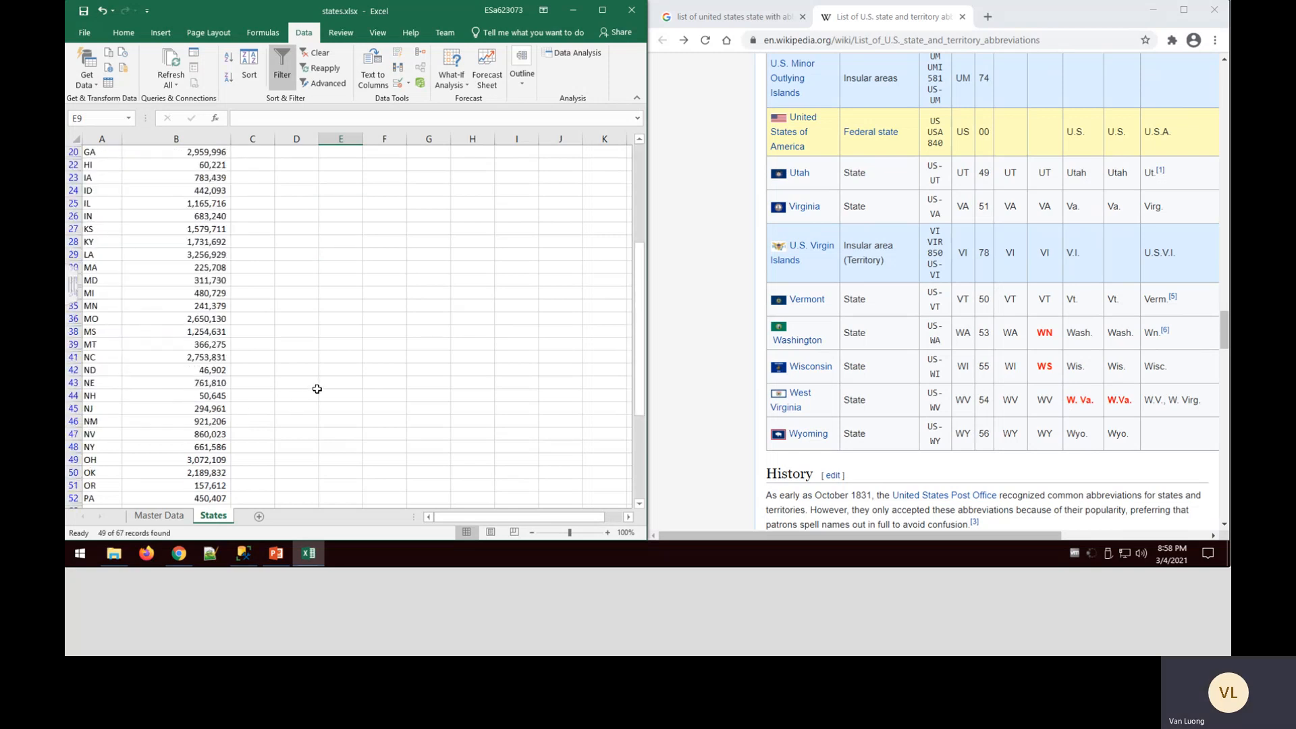
{"action": "scroll", "coordinate": [314, 389], "scroll_direction": "up", "scroll_amount": 4}
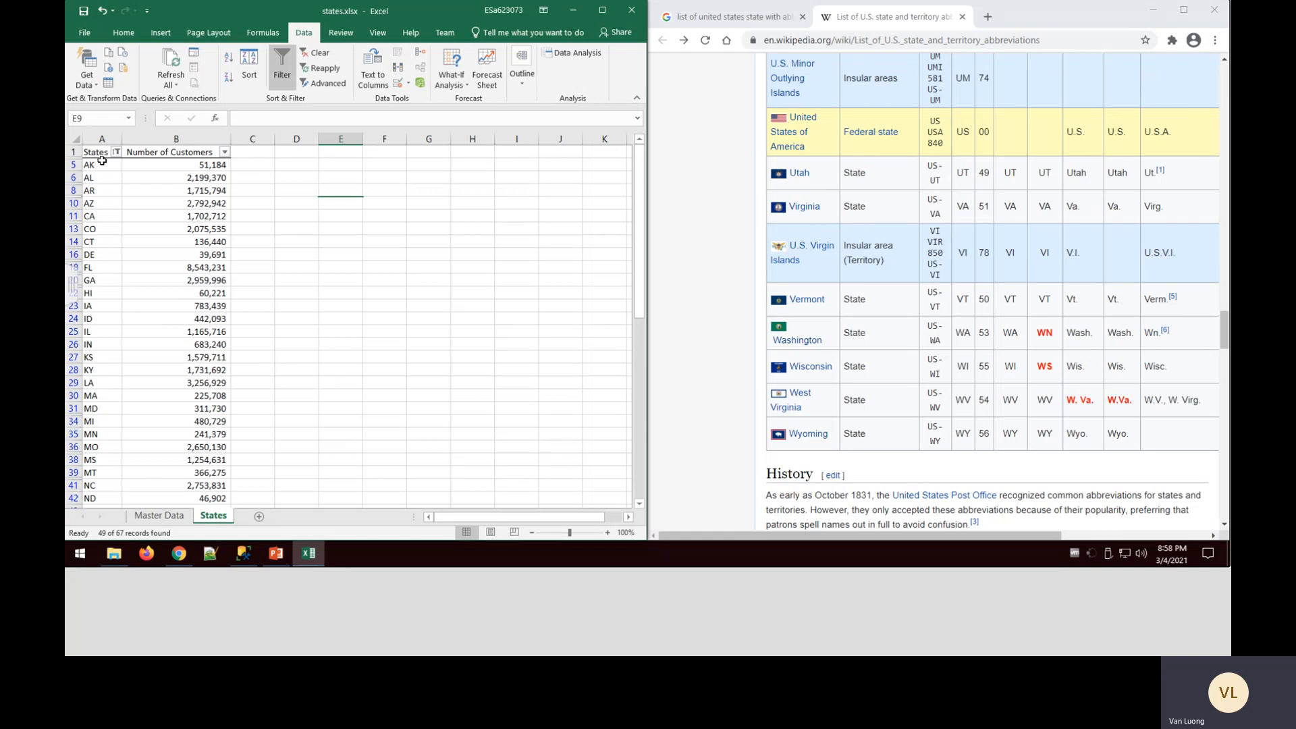
{"action": "scroll", "coordinate": [142, 238], "scroll_direction": "down", "scroll_amount": 9}
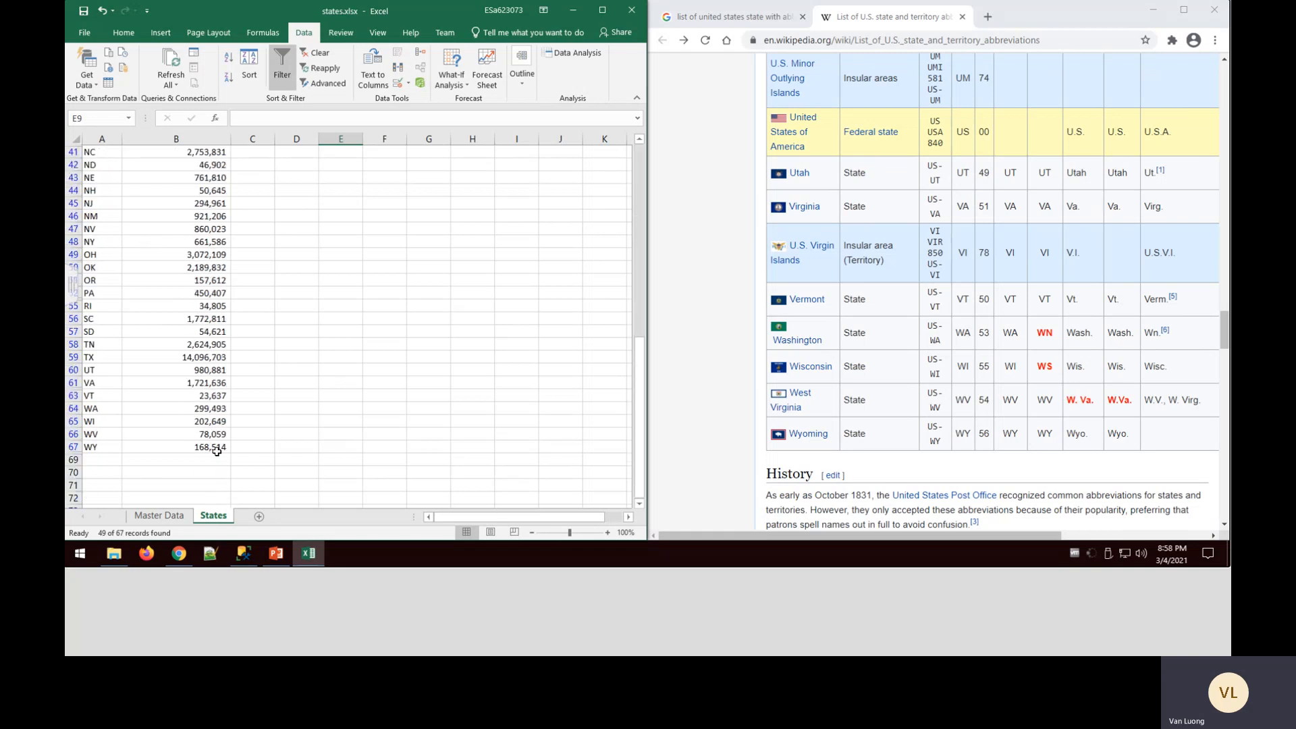
{"action": "left_click_drag", "start_coordinate": [213, 446], "coordinate": [76, 149]}
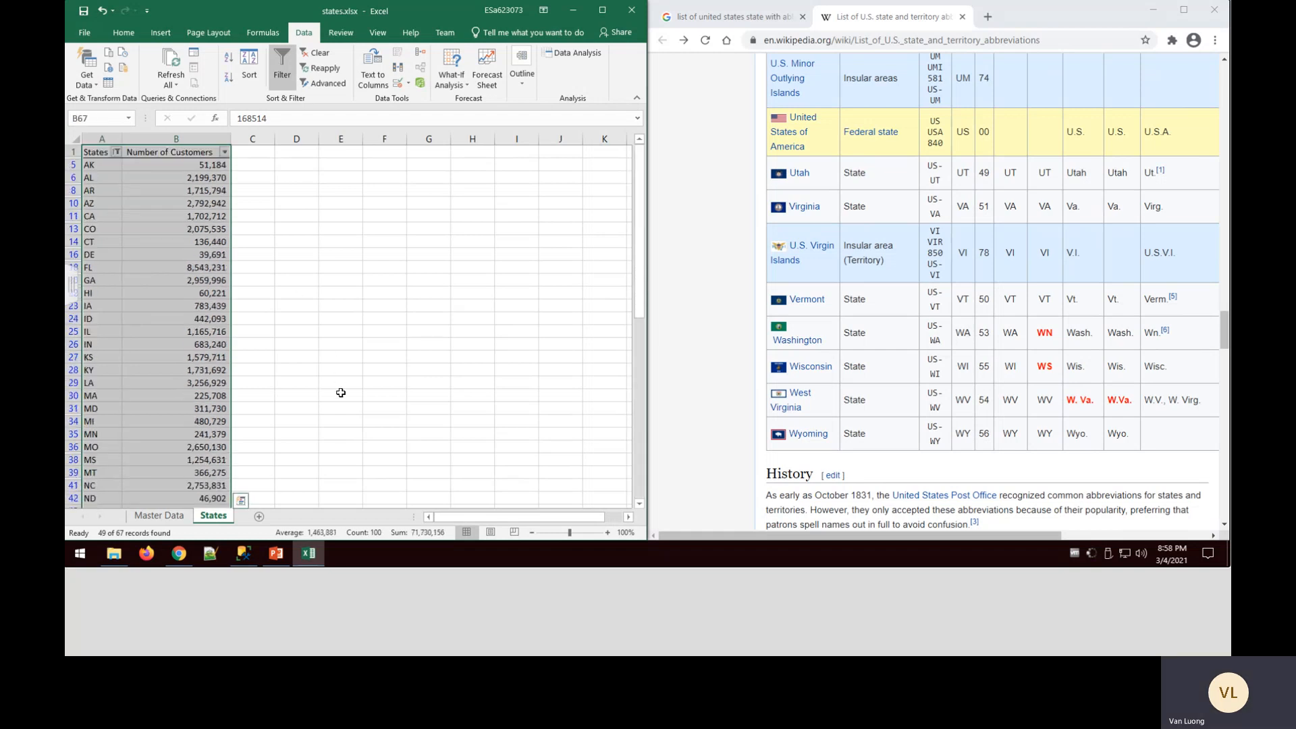
{"action": "left_click", "coordinate": [107, 204]}
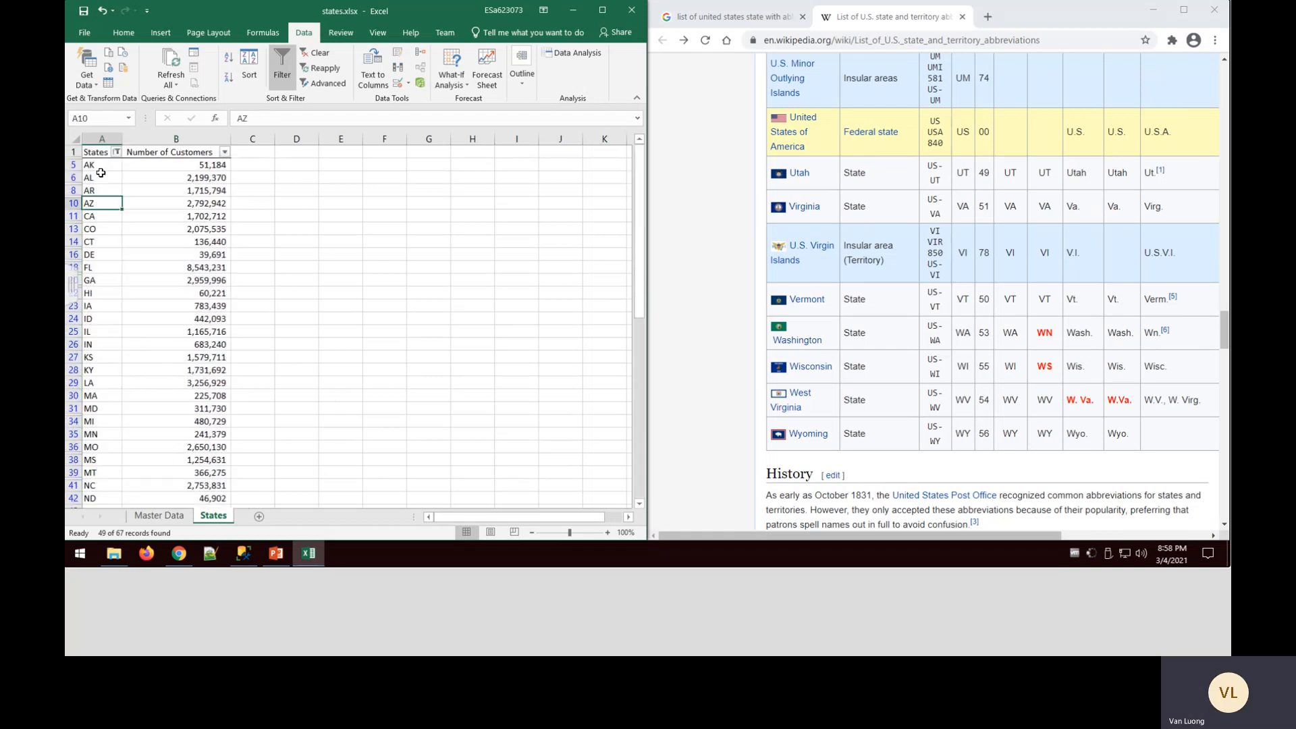
{"action": "left_click_drag", "start_coordinate": [108, 157], "coordinate": [114, 487]}
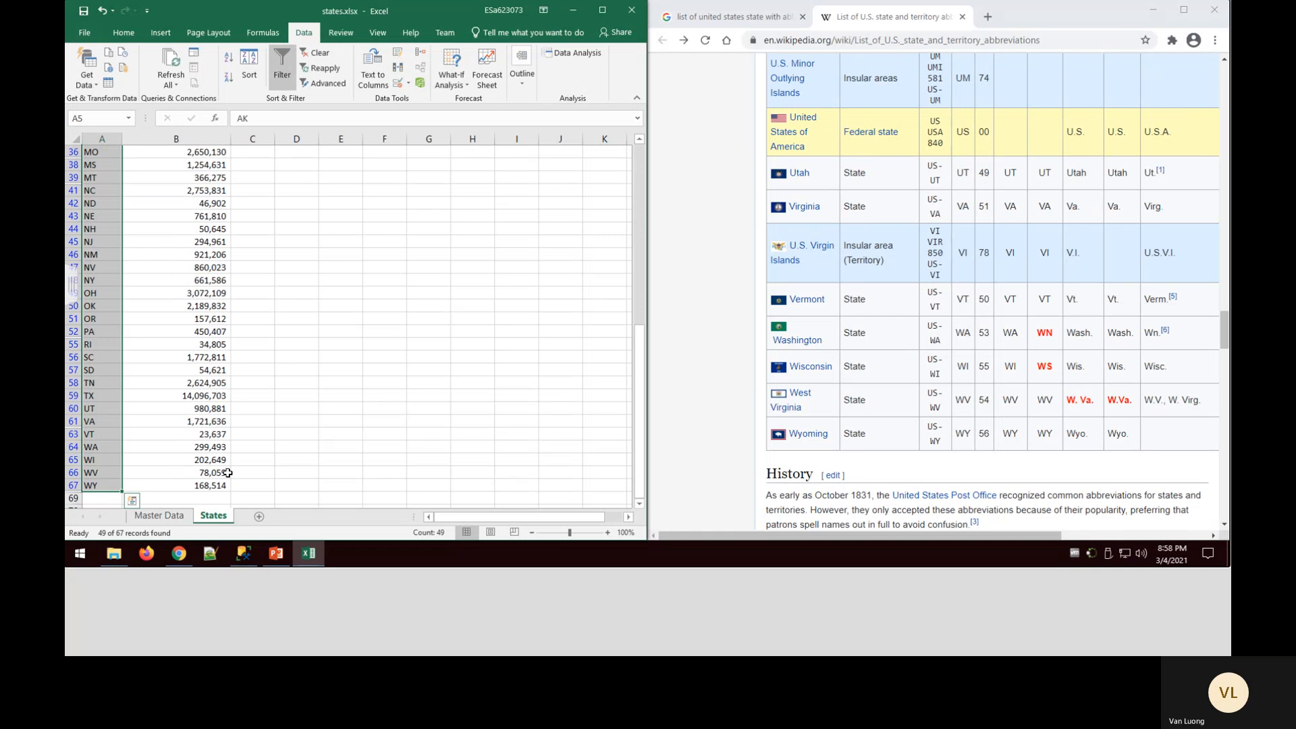
Copy the filtered States and Number of Customers columns, headers included, down to the WY row
{"action": "left_click_drag", "start_coordinate": [215, 485], "coordinate": [96, 160]}
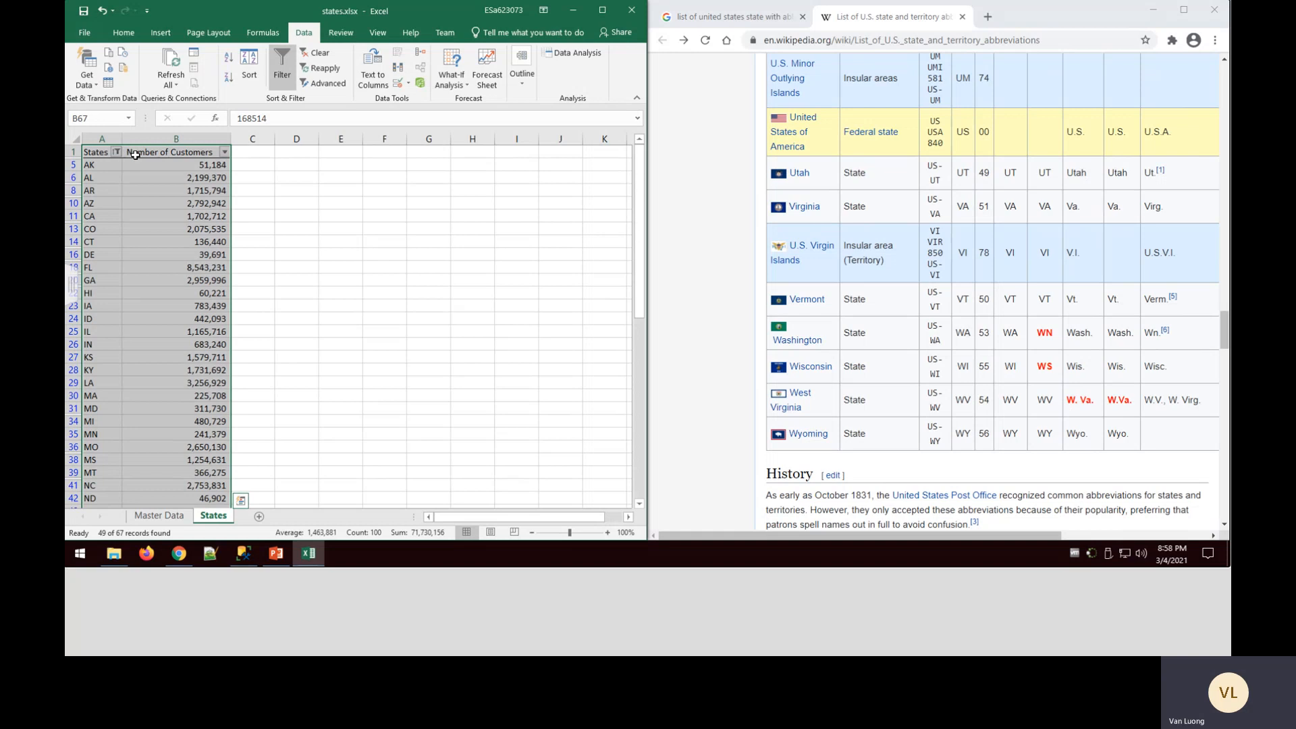
{"action": "right_click", "coordinate": [124, 174]}
{"action": "left_click", "coordinate": [152, 202]}
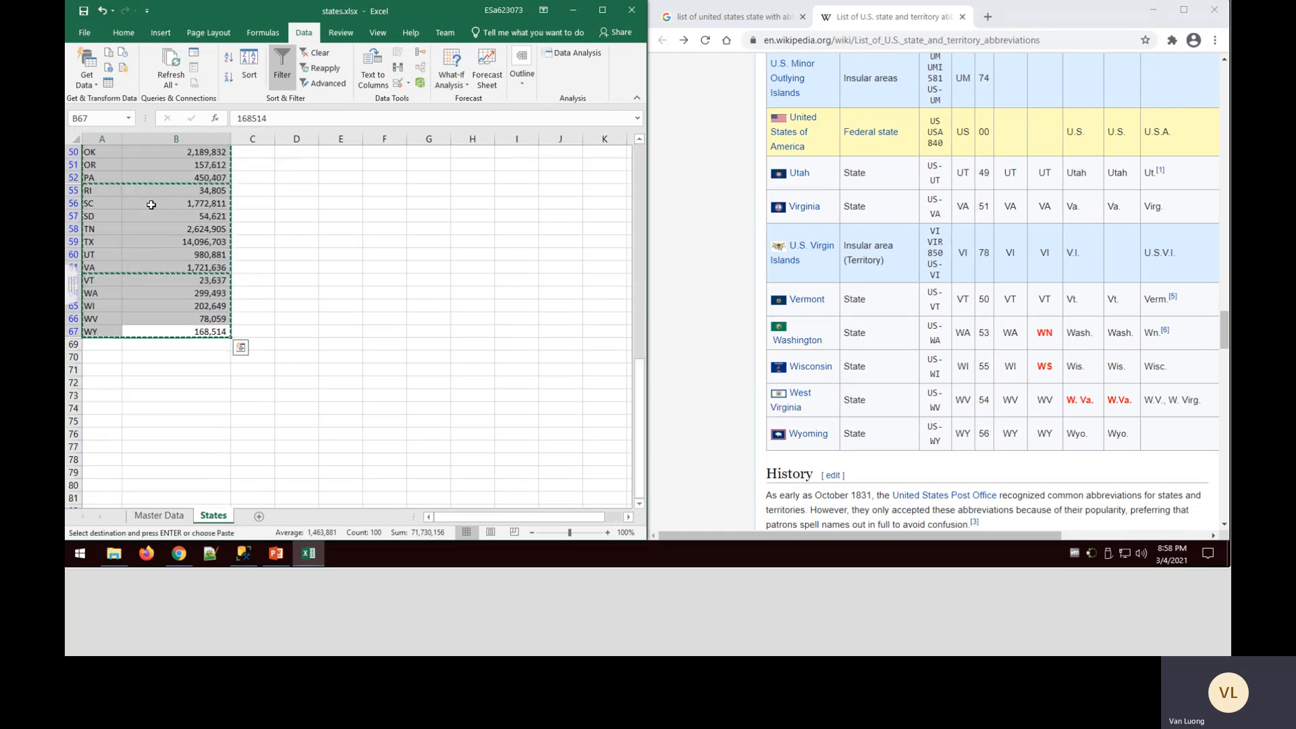
{"action": "scroll", "coordinate": [193, 324], "scroll_direction": "up", "scroll_amount": 12}
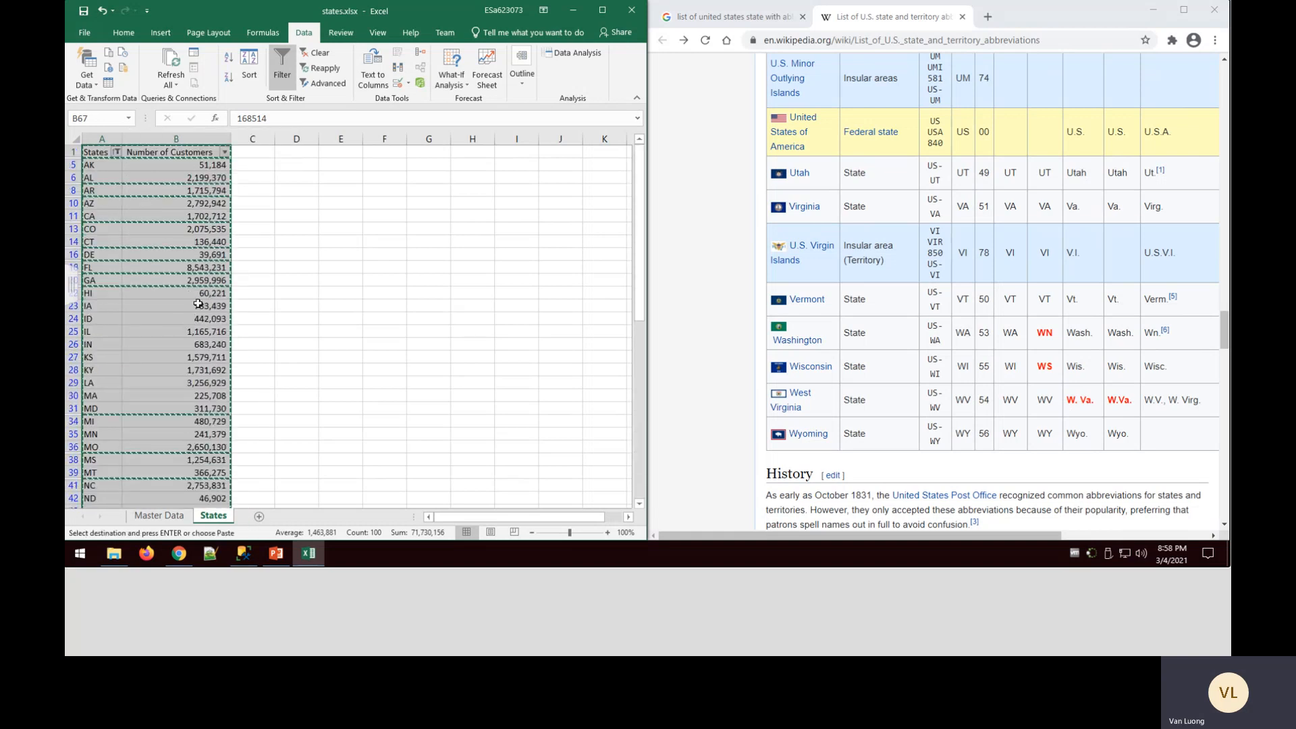
{"action": "scroll", "coordinate": [176, 368], "scroll_direction": "down", "scroll_amount": 6}
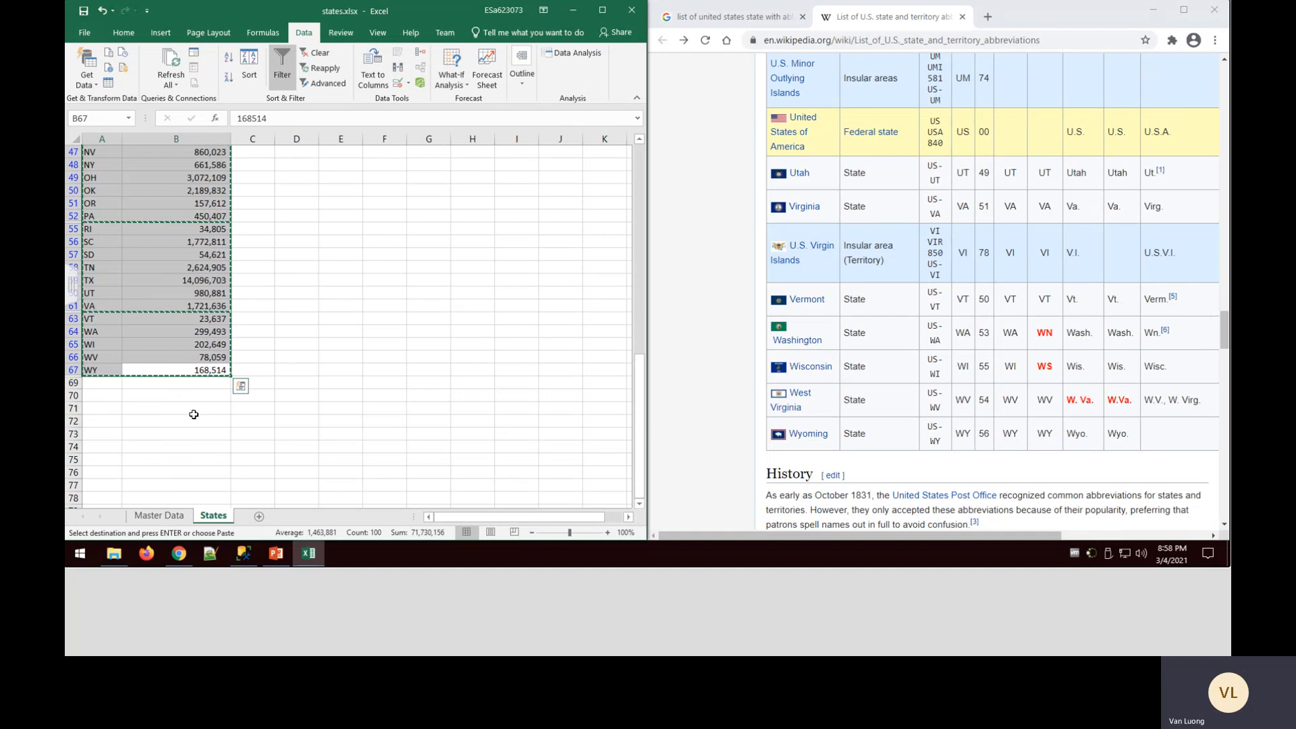
{"action": "scroll", "coordinate": [215, 444], "scroll_direction": "up", "scroll_amount": 10}
Add a new worksheet and name it States #2
{"action": "left_click", "coordinate": [258, 516]}
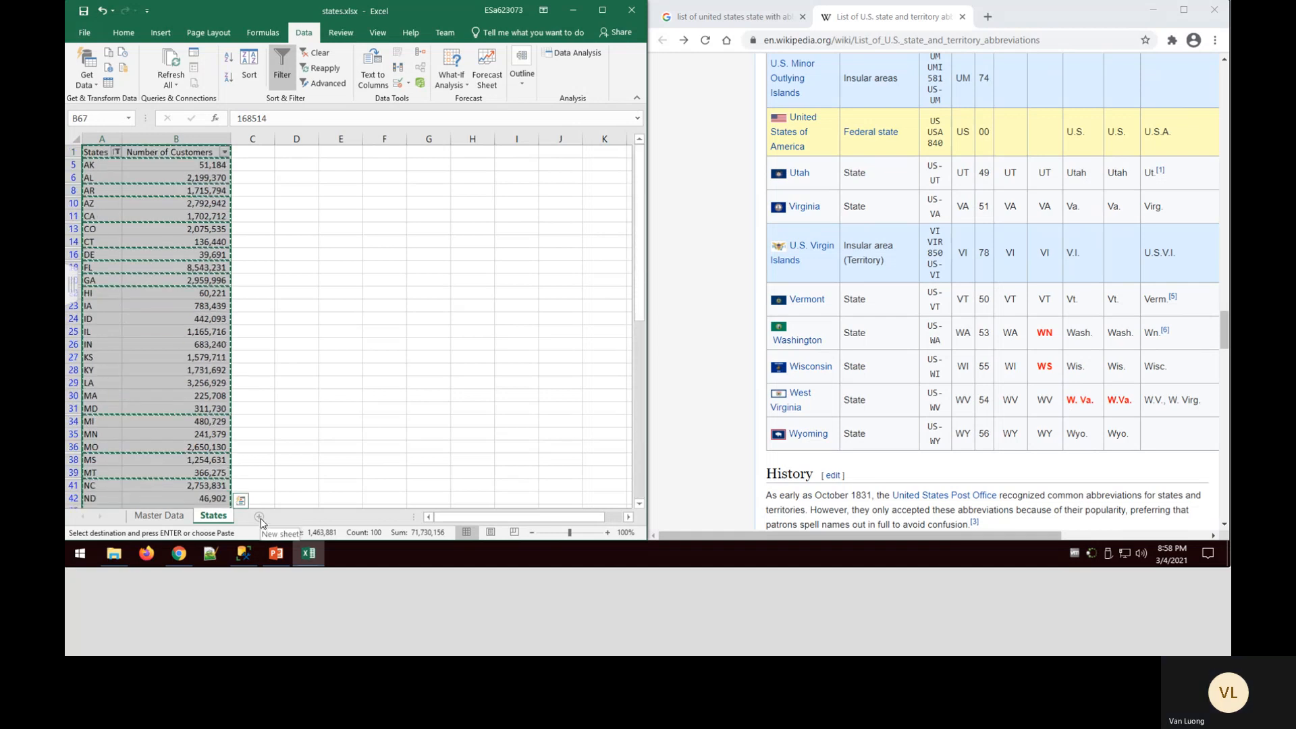
{"action": "double_click", "coordinate": [255, 517]}
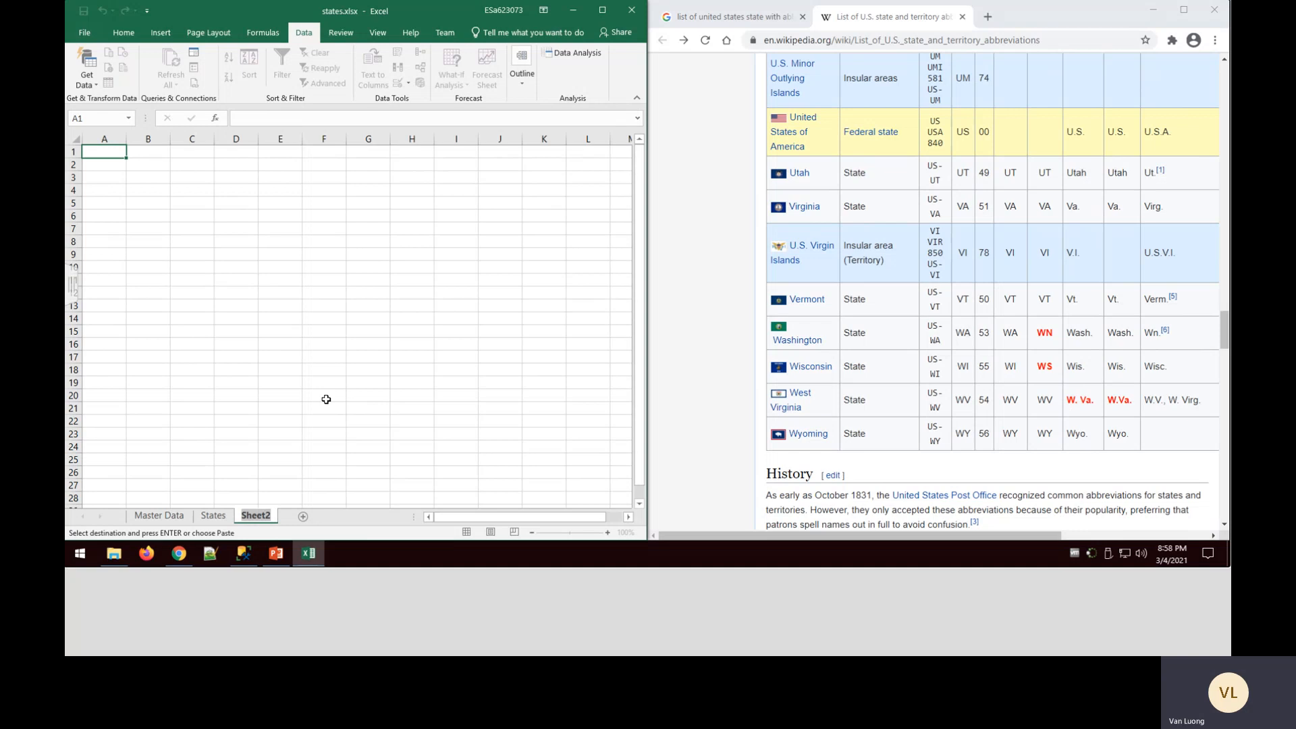
{"action": "type", "text": "States #2"}
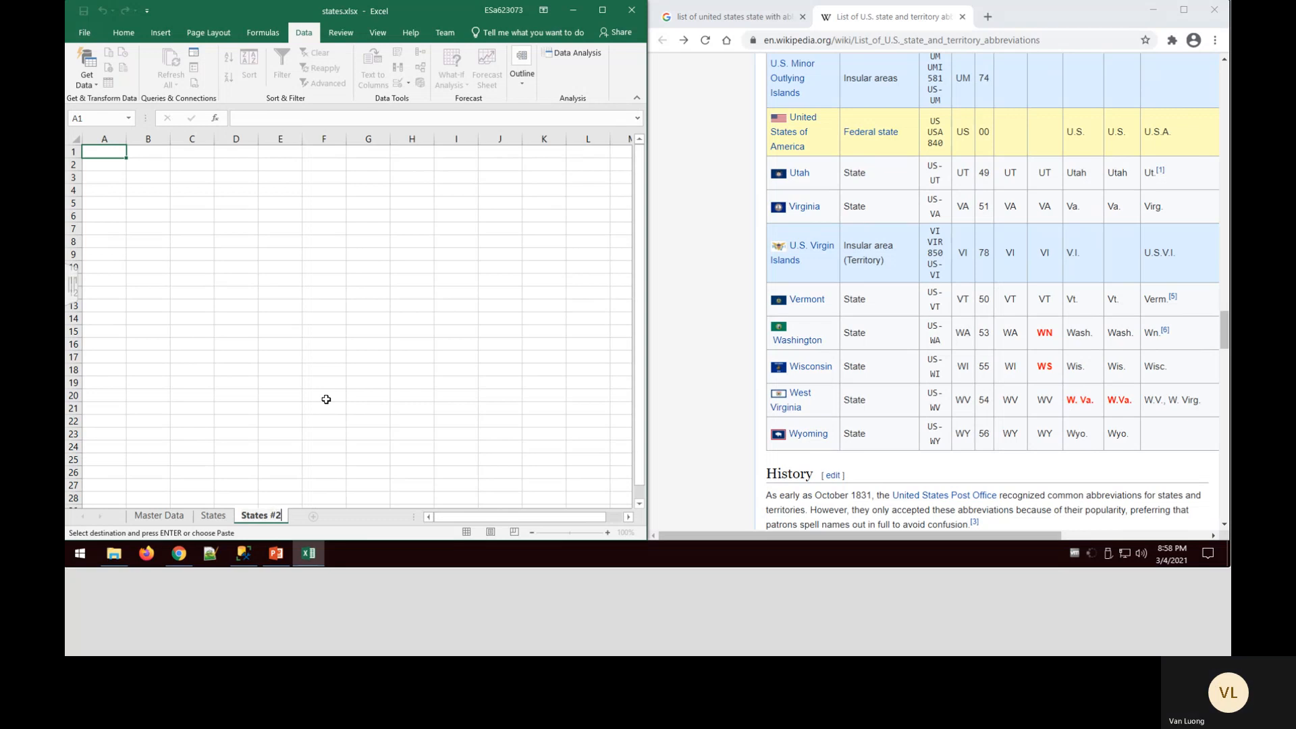
{"action": "key", "text": "Return"}
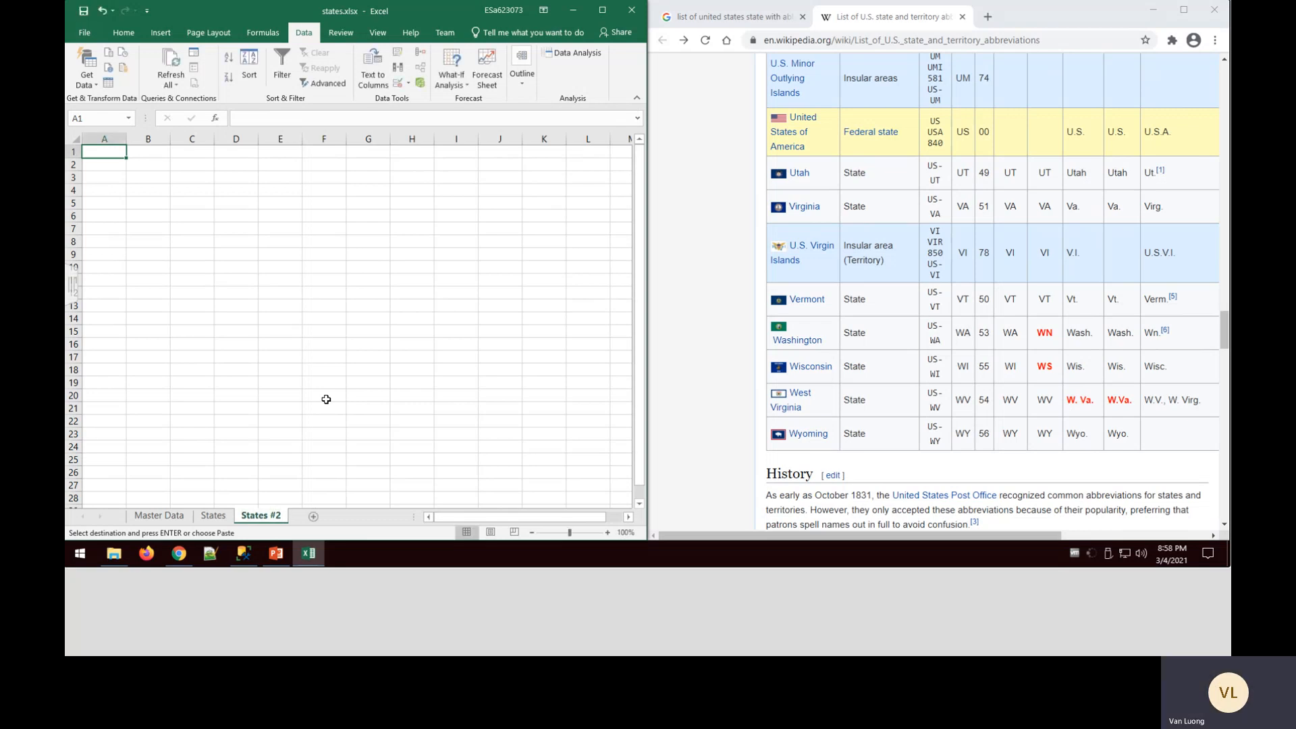
Paste the copied state data at A1 of States #2 and fit column B's width to its contents
{"action": "right_click", "coordinate": [104, 153]}
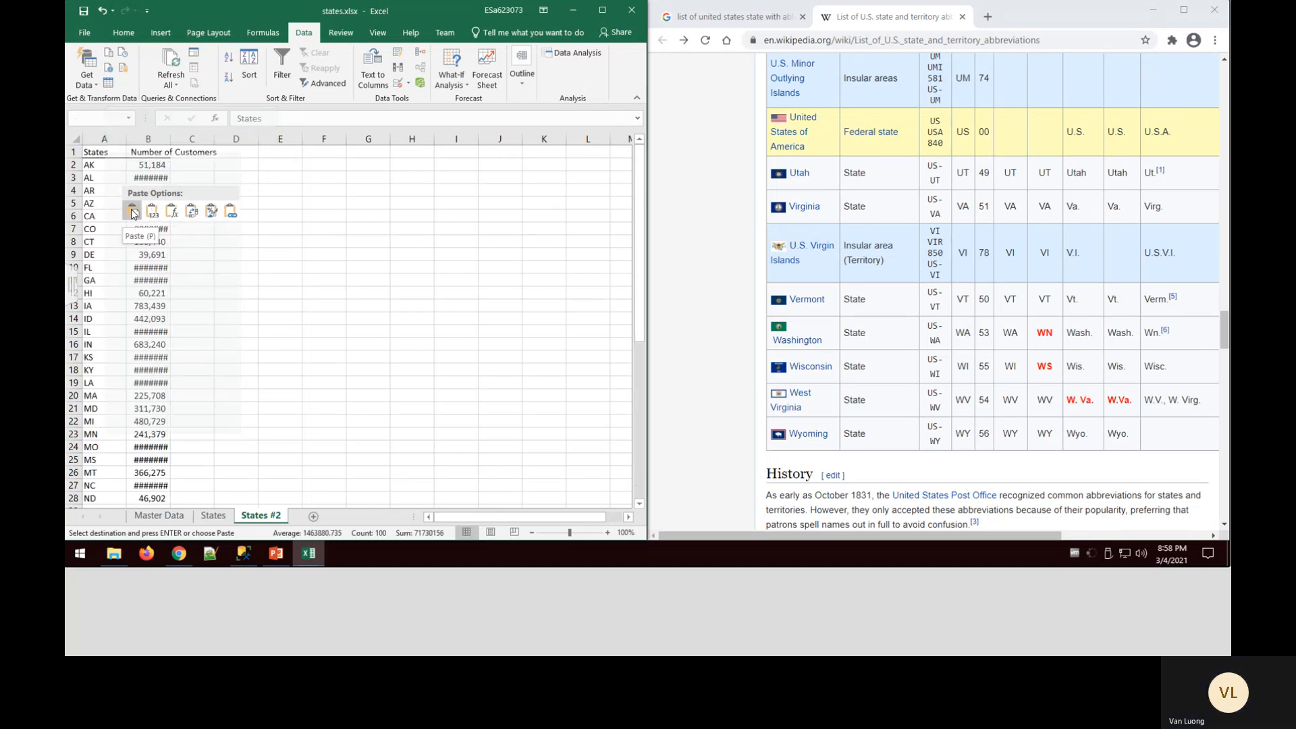
{"action": "left_click", "coordinate": [132, 212]}
{"action": "left_click", "coordinate": [273, 228]}
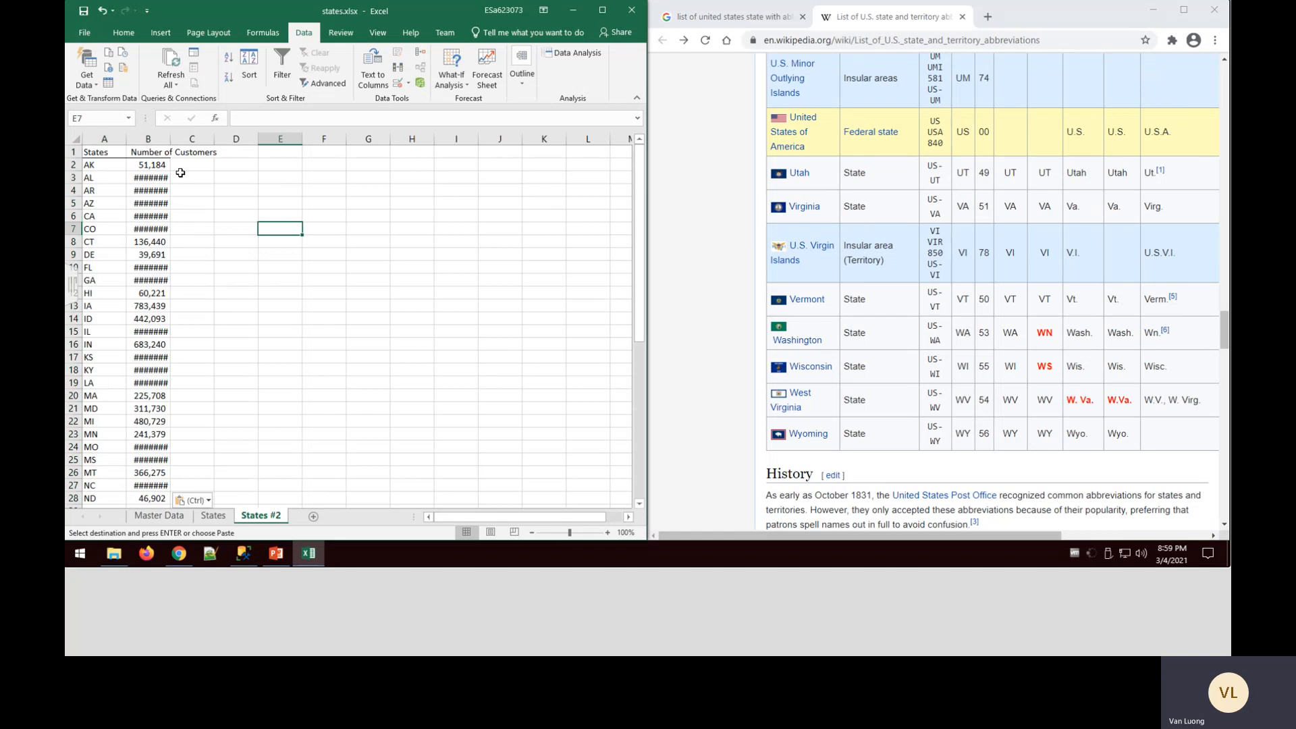
{"action": "double_click", "coordinate": [170, 139]}
{"action": "left_click", "coordinate": [271, 270]}
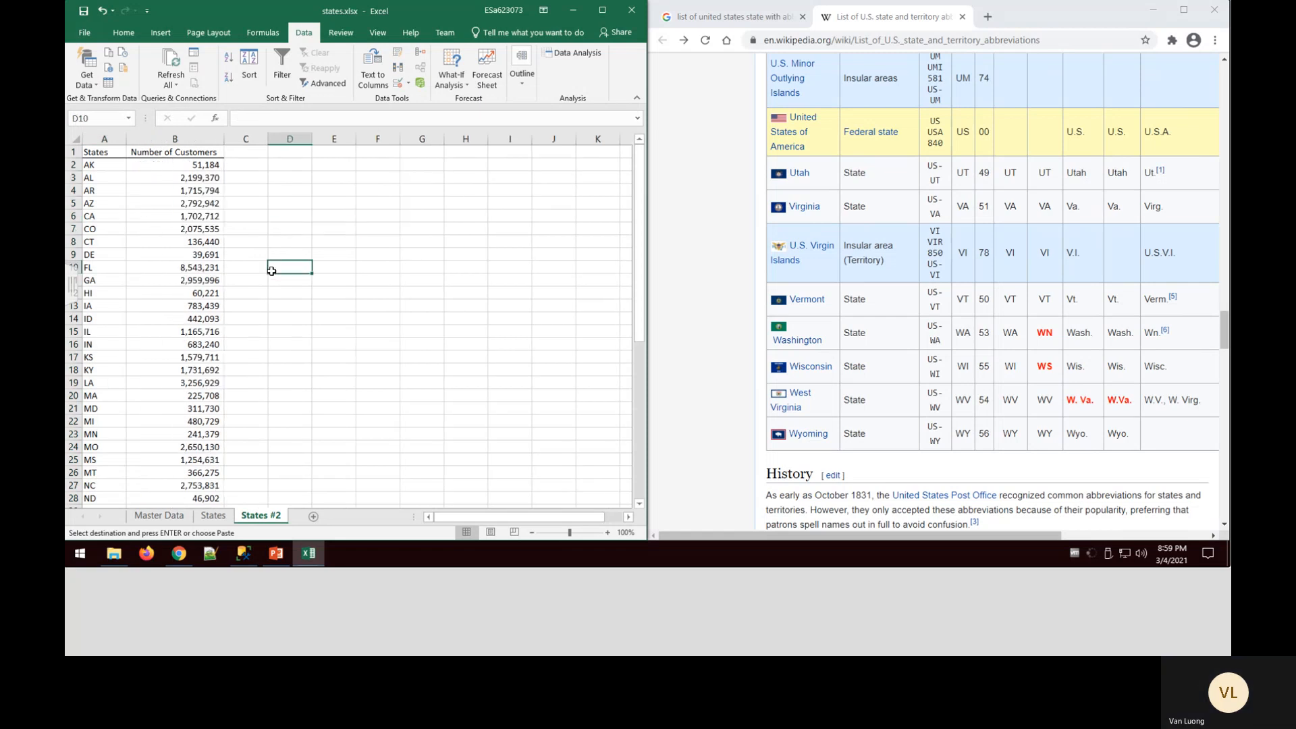
Check the pasted table in States #2 and count the state codes in A2:A50
{"action": "scroll", "coordinate": [271, 270], "scroll_direction": "down", "scroll_amount": 10}
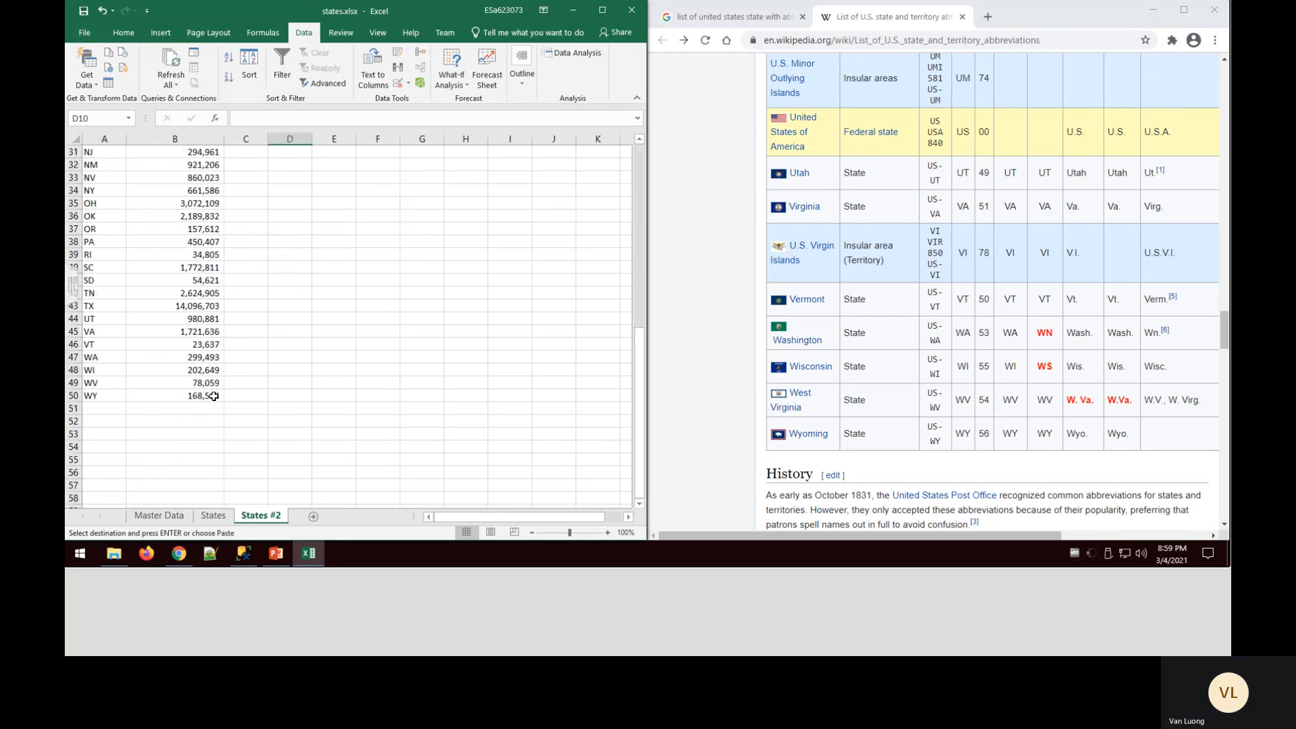
{"action": "left_click_drag", "start_coordinate": [213, 396], "coordinate": [93, 102]}
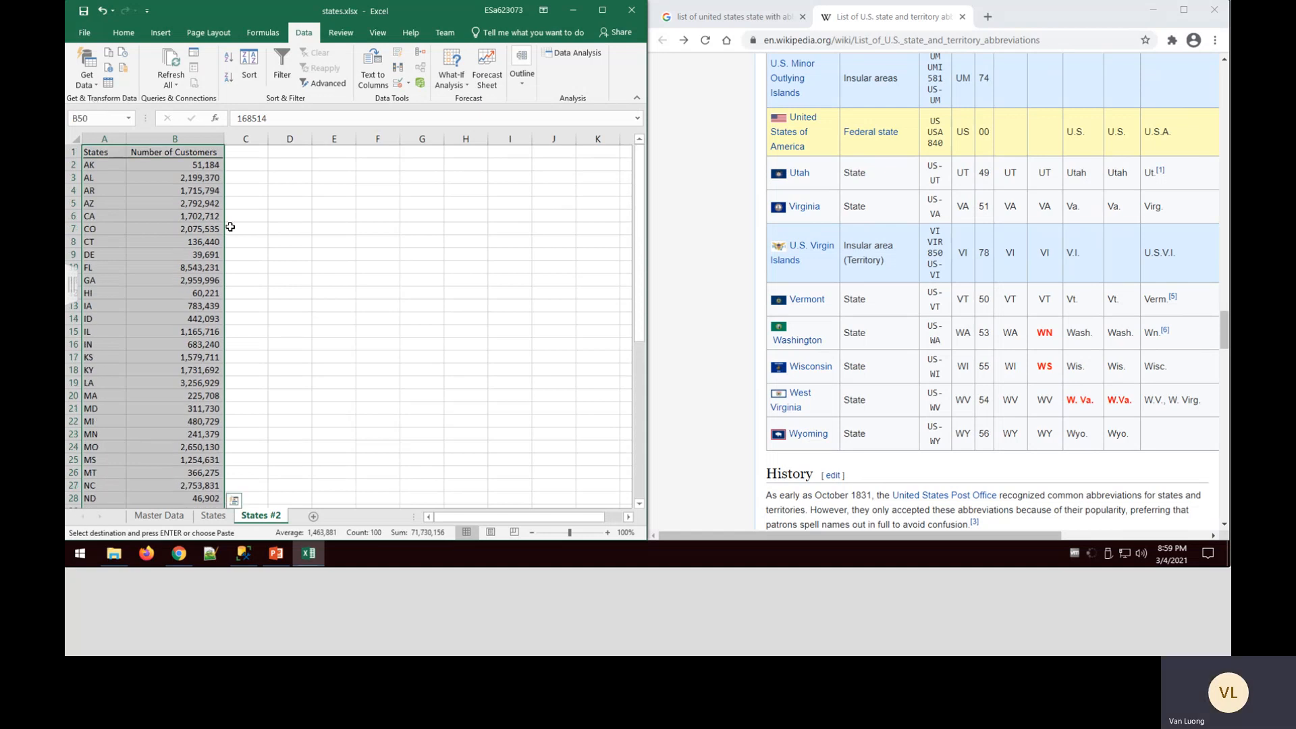
{"action": "left_click", "coordinate": [348, 291]}
{"action": "scroll", "coordinate": [326, 310], "scroll_direction": "down", "scroll_amount": 12}
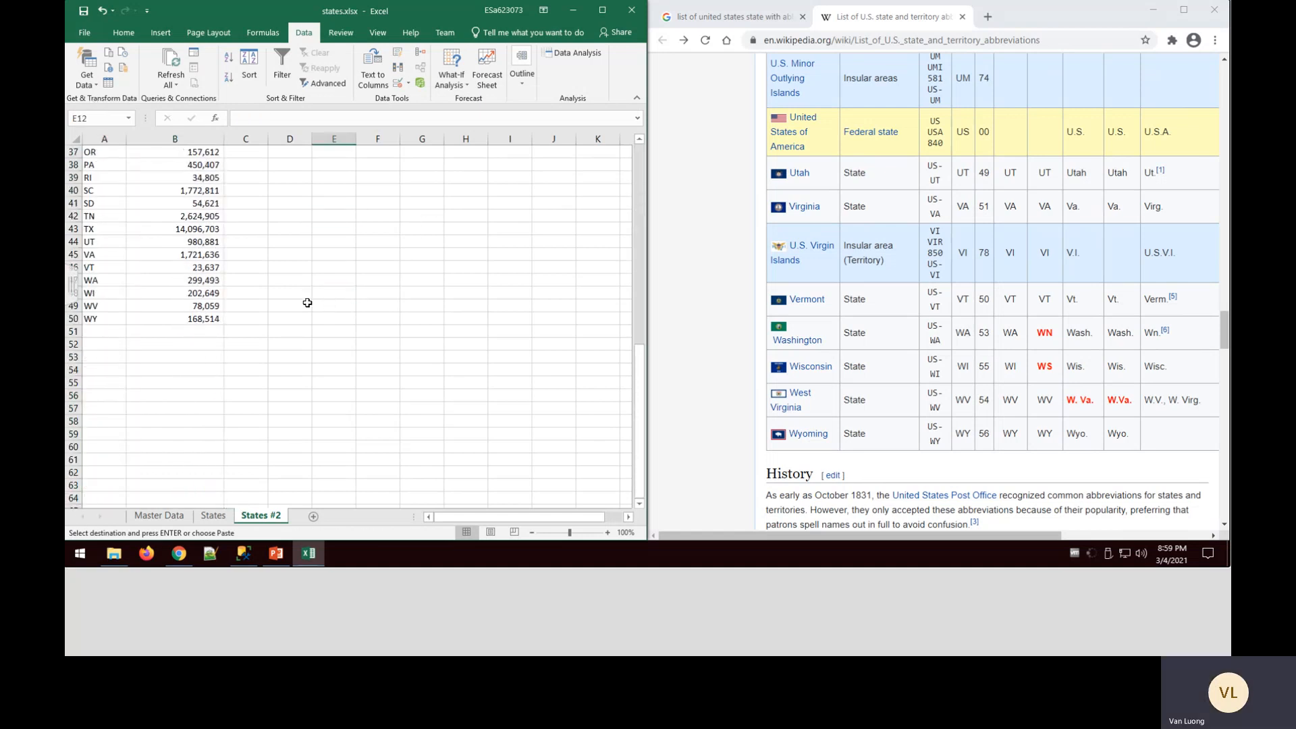
{"action": "left_click_drag", "start_coordinate": [183, 323], "coordinate": [86, 73]}
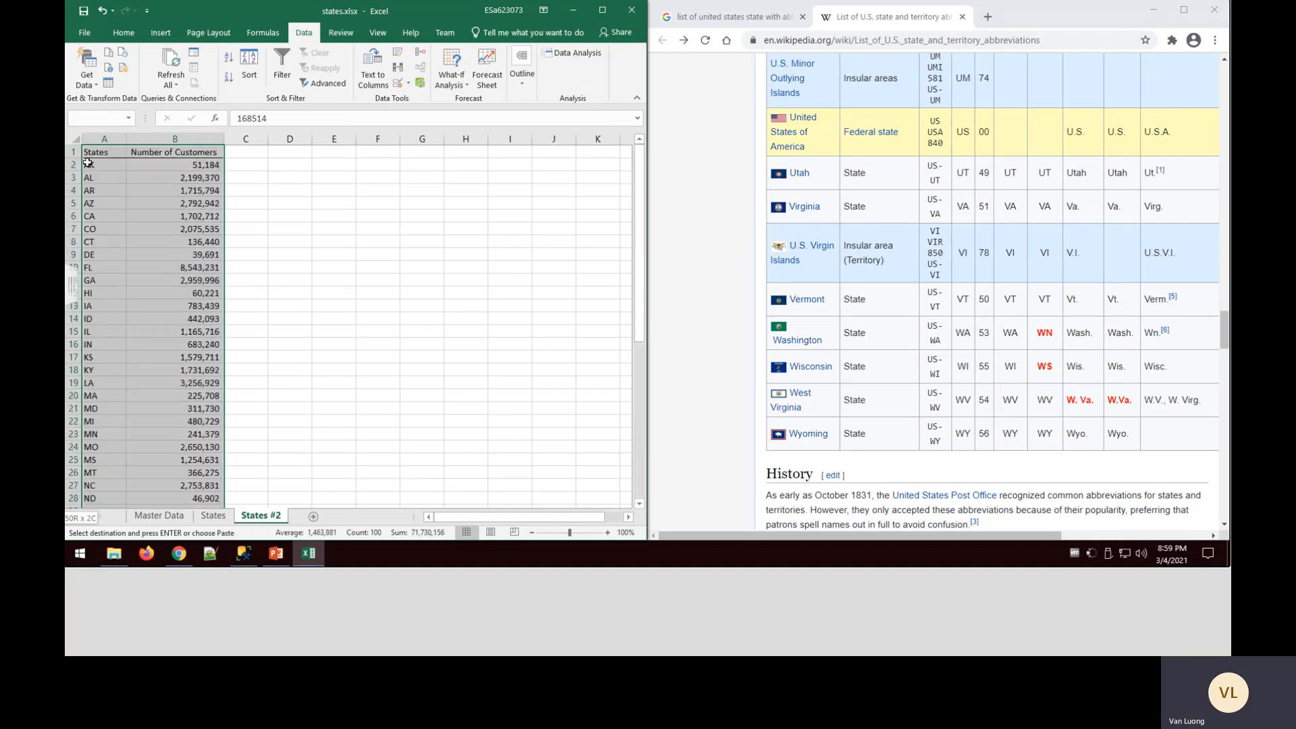
{"action": "left_click_drag", "start_coordinate": [88, 162], "coordinate": [219, 483]}
{"action": "left_click", "coordinate": [334, 241]}
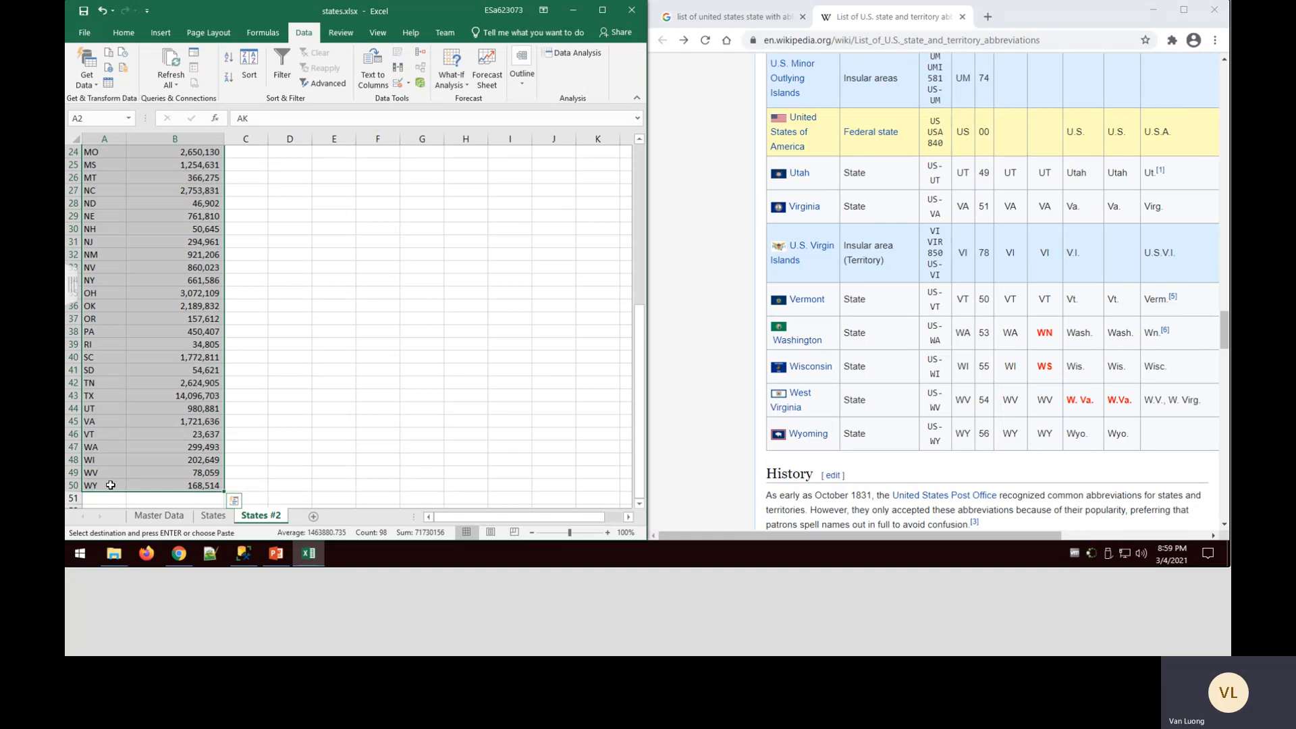
{"action": "left_click_drag", "start_coordinate": [107, 485], "coordinate": [96, 164]}
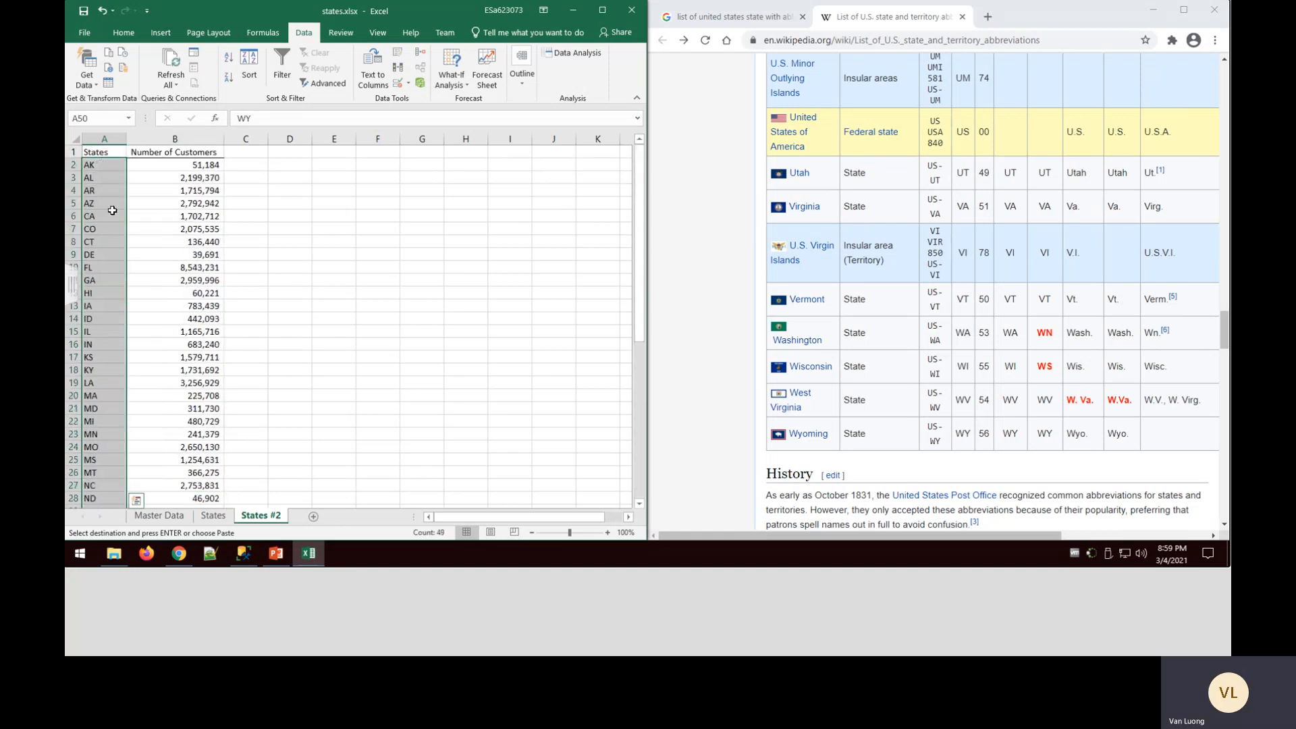
Compare the States sheet's filter selection with Wikipedia's state list and add ME to the filtered states
{"action": "left_click", "coordinate": [213, 515]}
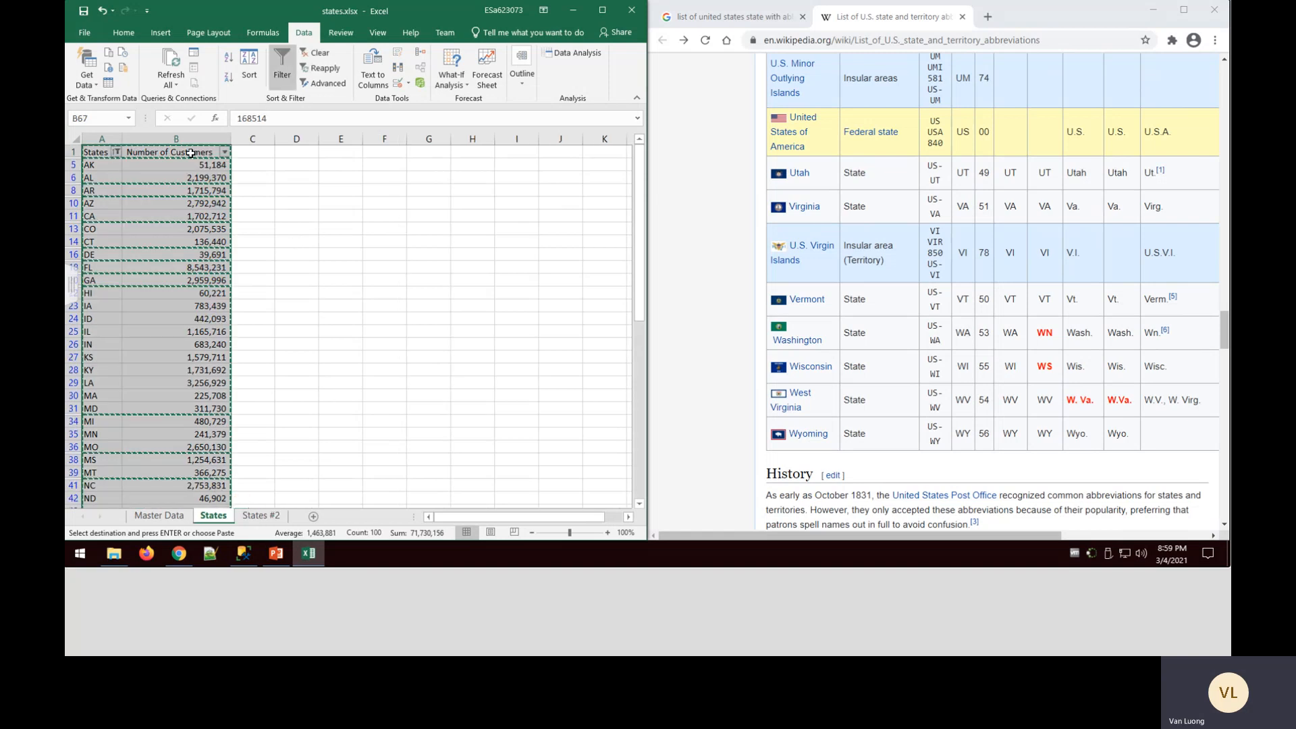
{"action": "left_click", "coordinate": [116, 153]}
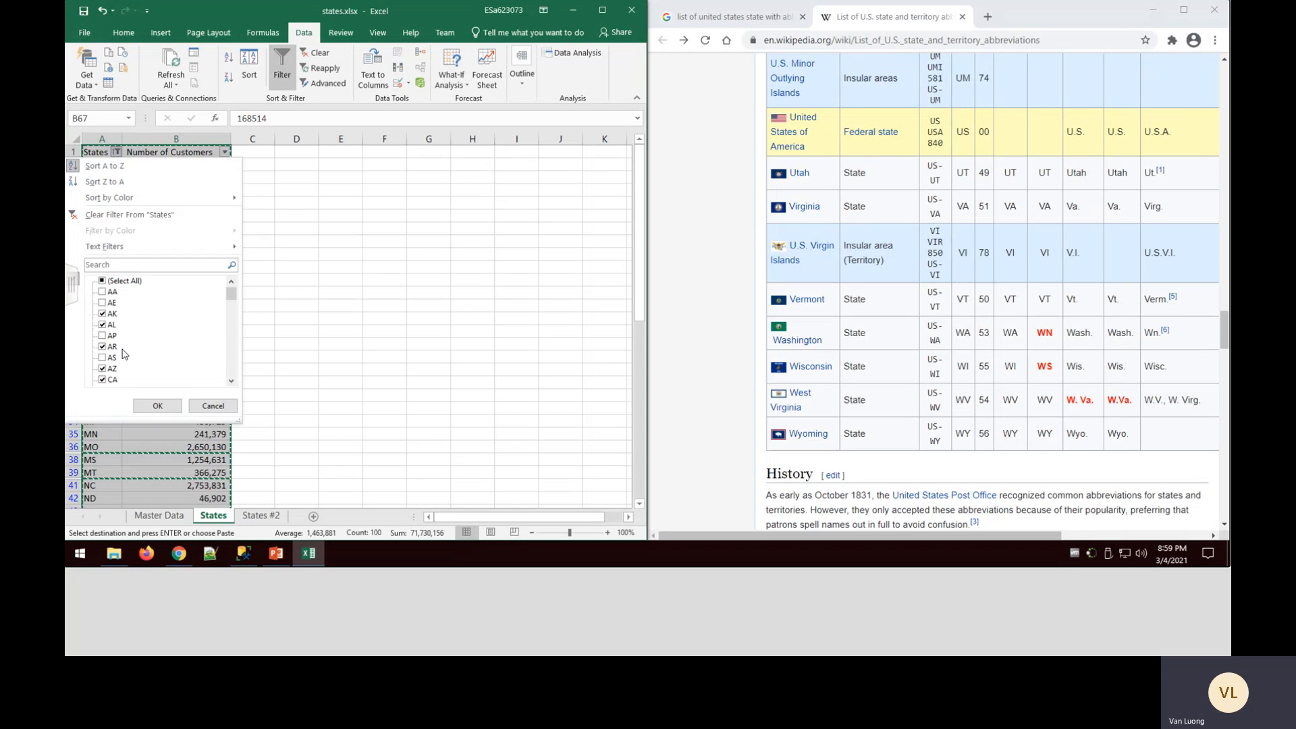
{"action": "scroll", "coordinate": [126, 352], "scroll_direction": "down", "scroll_amount": 2}
{"action": "scroll", "coordinate": [129, 352], "scroll_direction": "down", "scroll_amount": 5}
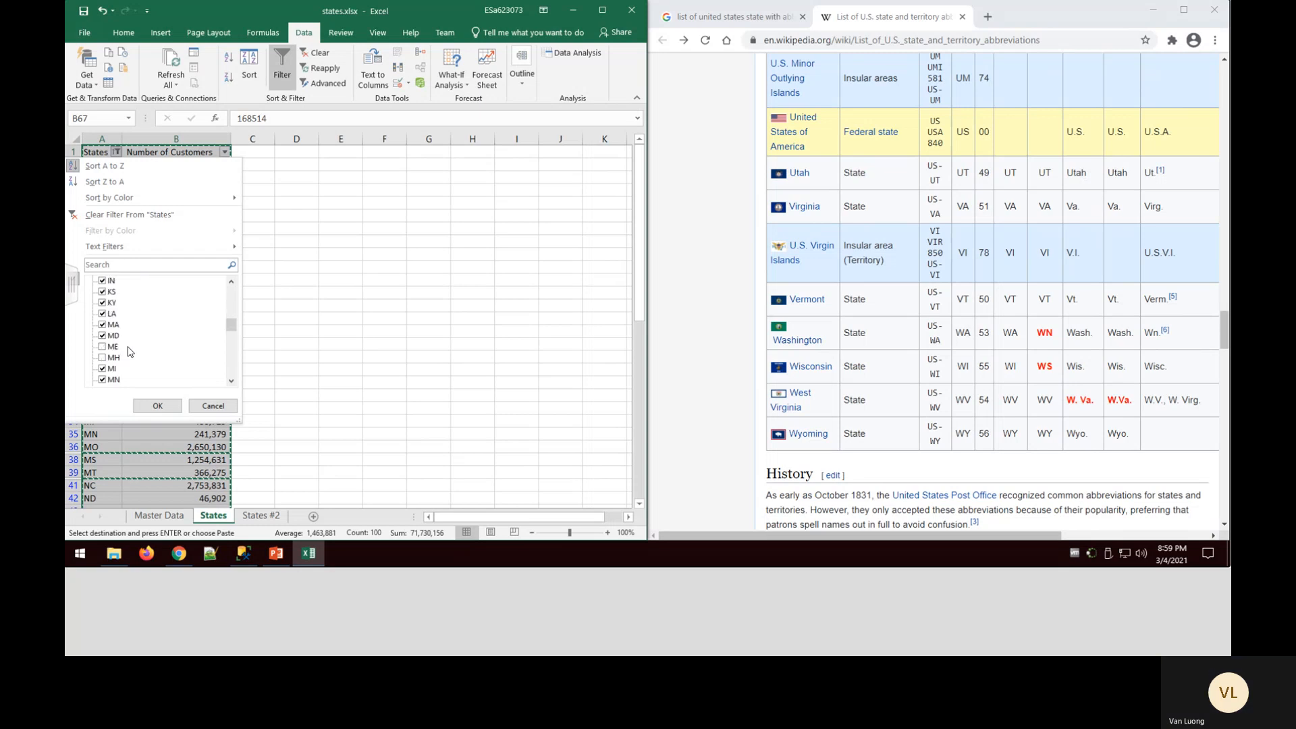
{"action": "scroll", "coordinate": [997, 309], "scroll_direction": "up", "scroll_amount": 13}
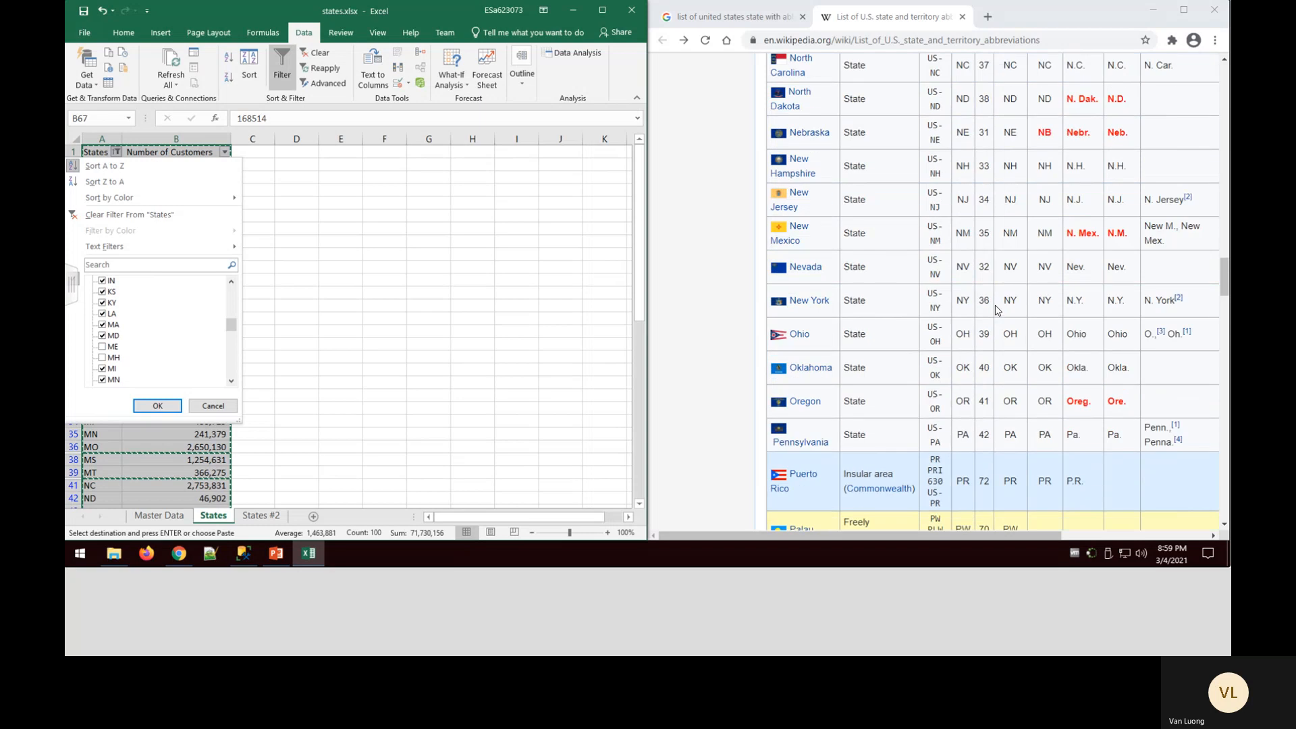
{"action": "scroll", "coordinate": [997, 310], "scroll_direction": "up", "scroll_amount": 2}
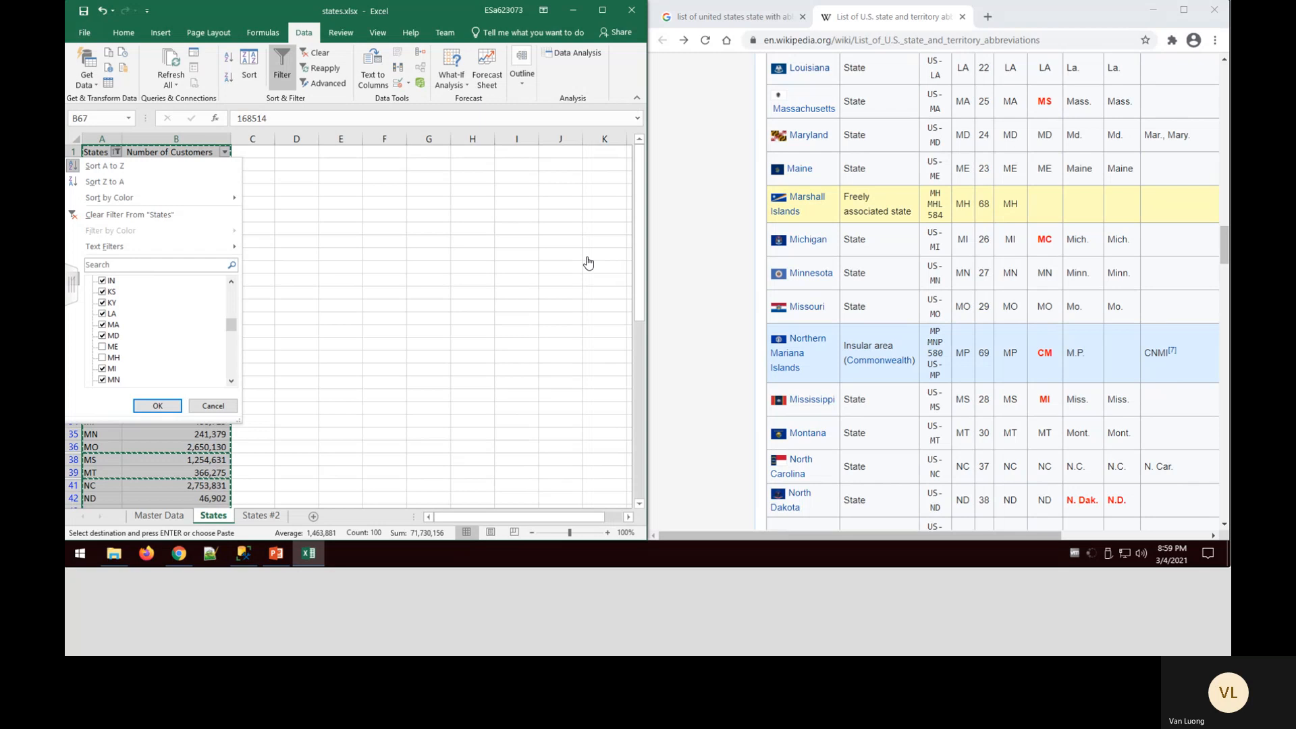
{"action": "left_click", "coordinate": [102, 347]}
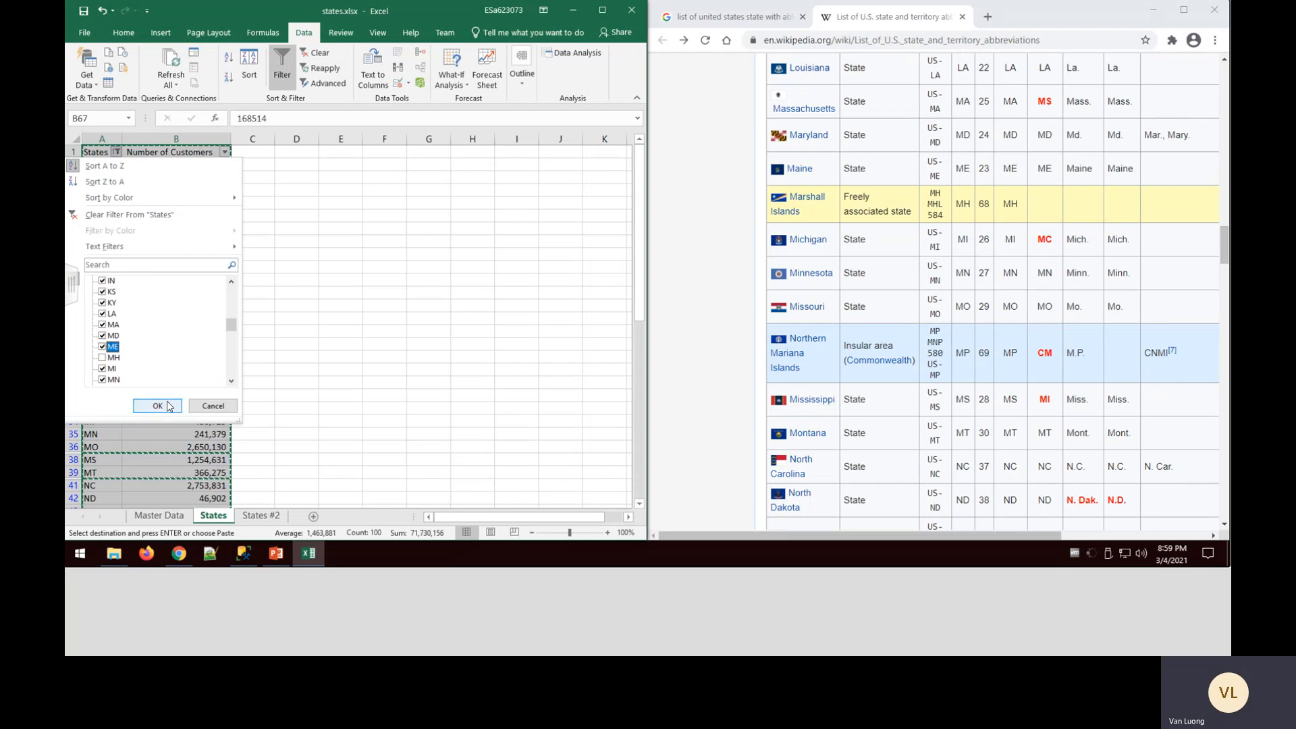
{"action": "left_click", "coordinate": [157, 406]}
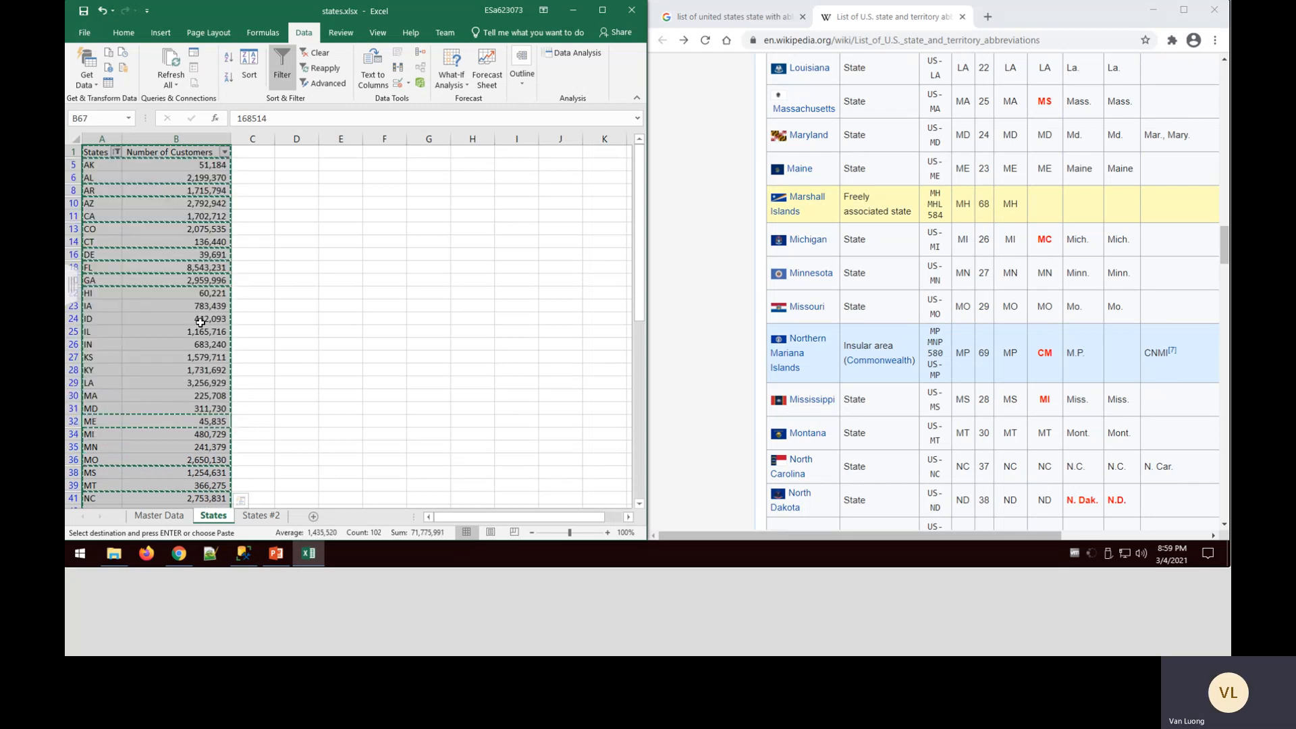
Copy the filtered table, headers through the WY row, from the States sheet and paste it over the old data at A1 of States #2
{"action": "left_click", "coordinate": [95, 150]}
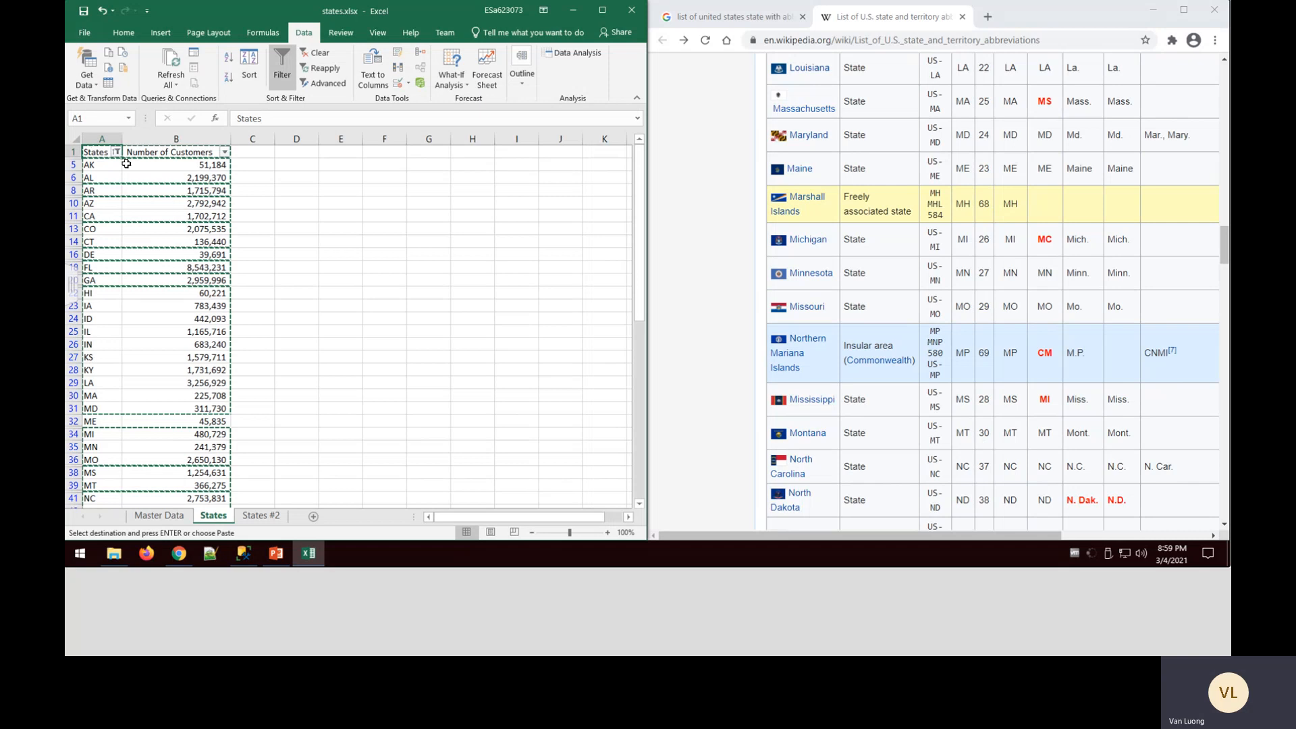
{"action": "left_click_drag", "start_coordinate": [126, 164], "coordinate": [209, 332]}
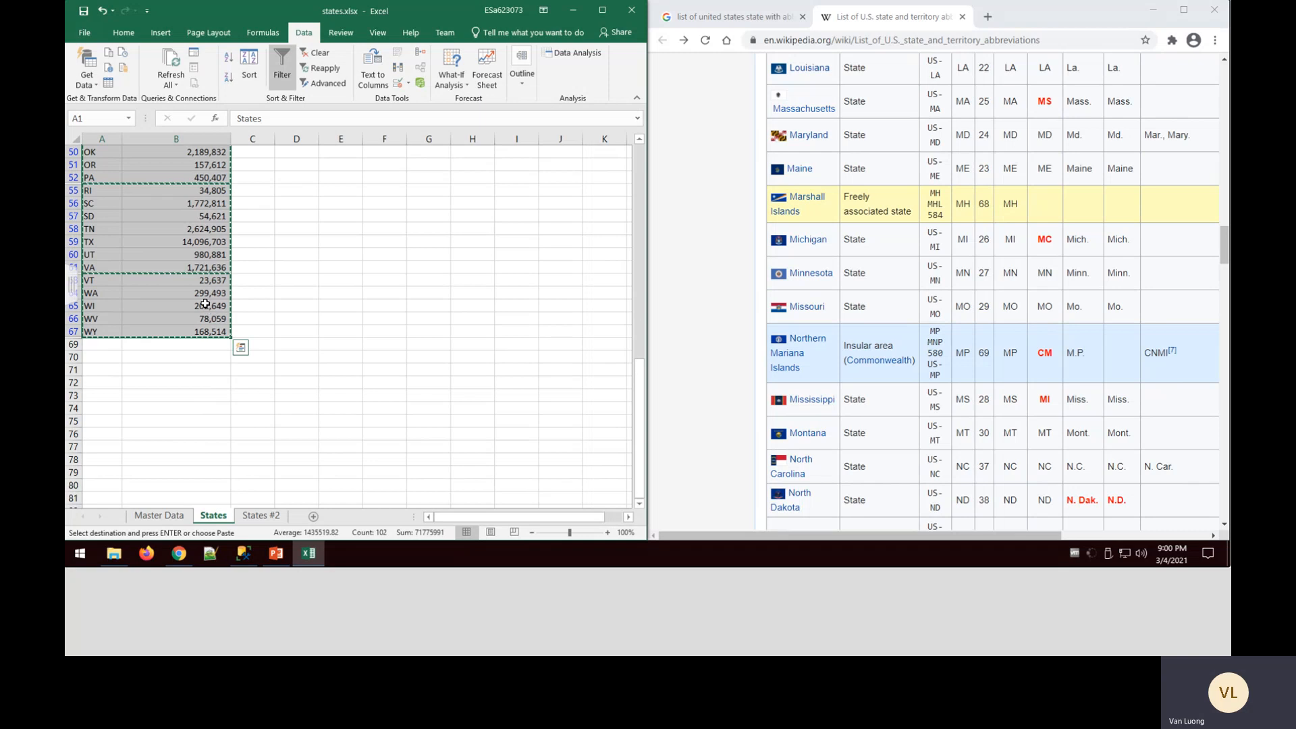
{"action": "right_click", "coordinate": [215, 302]}
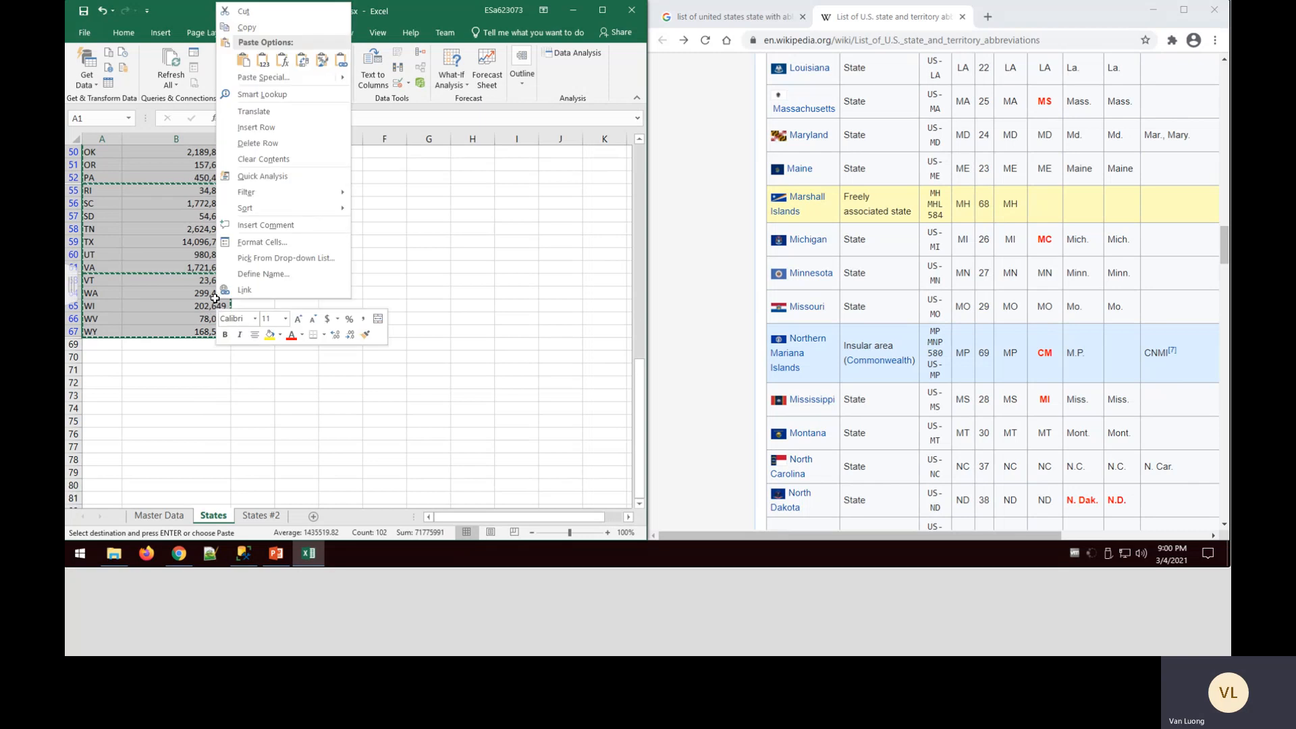
{"action": "left_click", "coordinate": [247, 28]}
{"action": "left_click", "coordinate": [266, 516]}
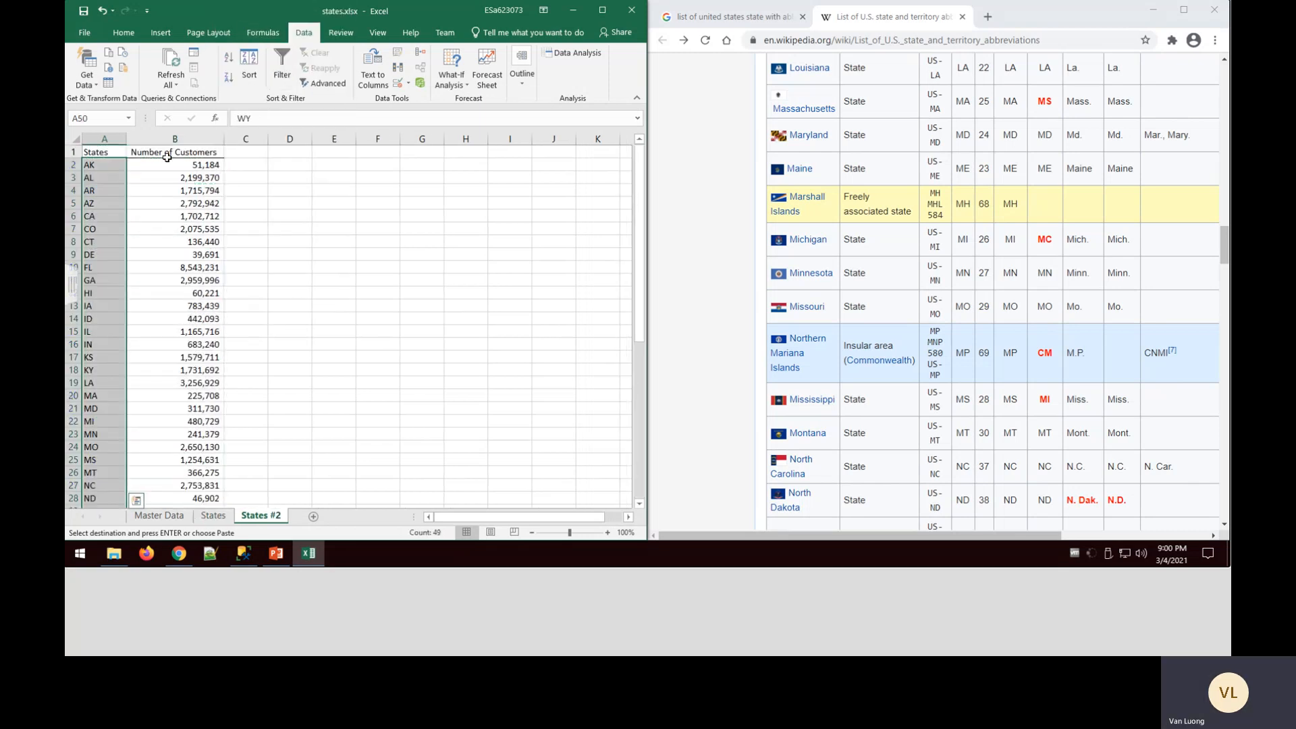
{"action": "left_click", "coordinate": [99, 152]}
{"action": "right_click", "coordinate": [99, 151]}
{"action": "left_click", "coordinate": [127, 211]}
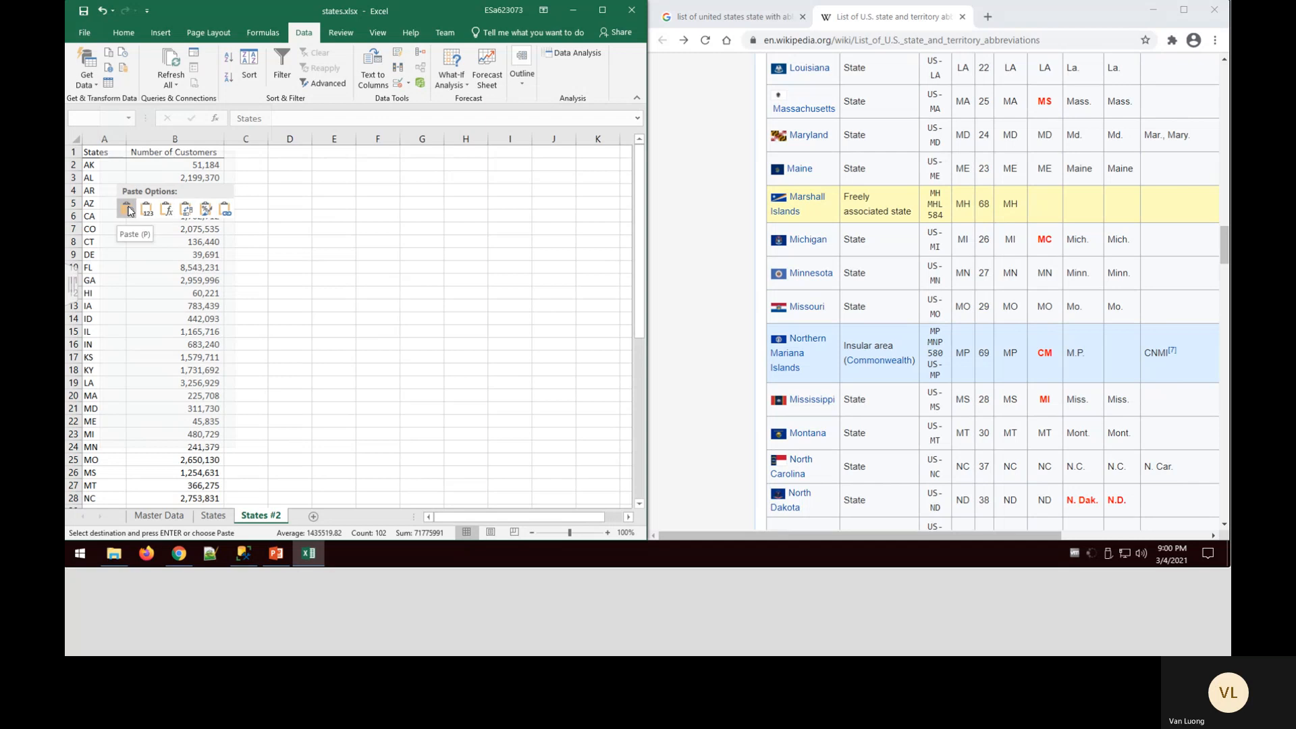
Check the re-pasted state table in States #2 from the AK row through the WY row in row 51
{"action": "left_click", "coordinate": [304, 237]}
{"action": "scroll", "coordinate": [306, 232], "scroll_direction": "down", "scroll_amount": 4}
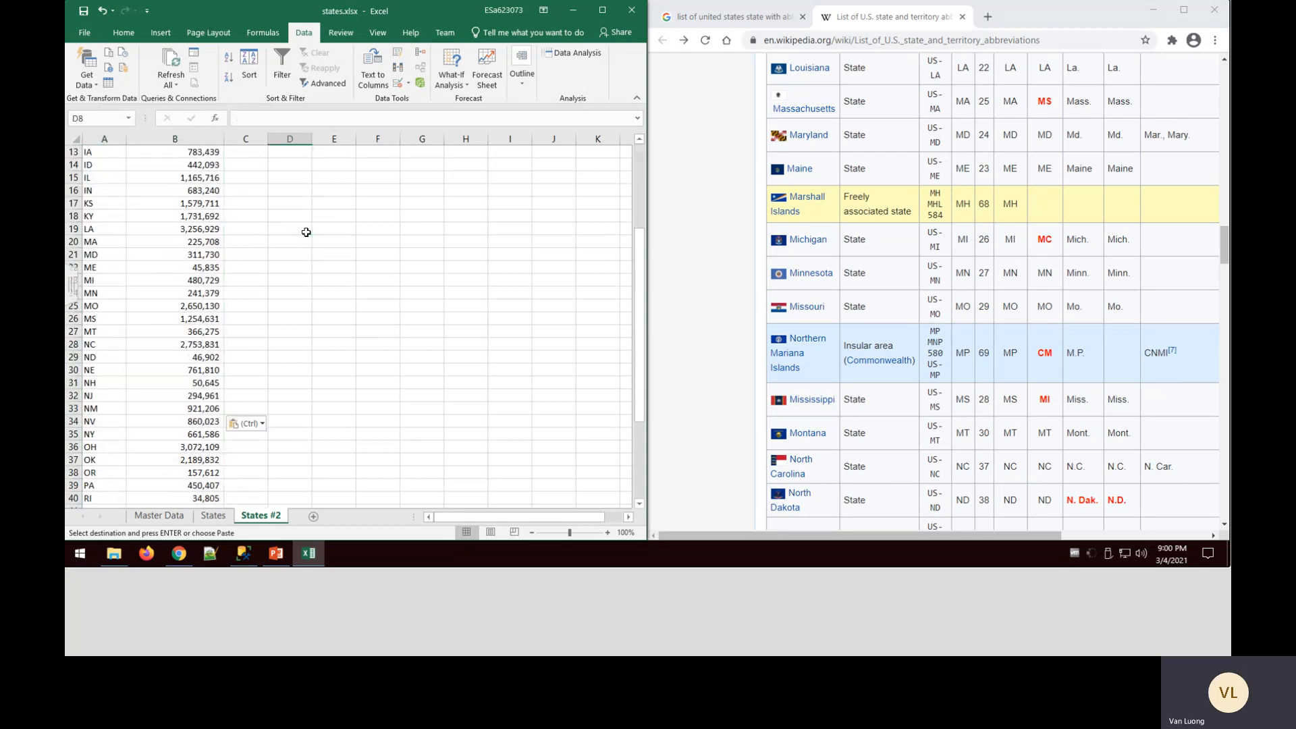
{"action": "scroll", "coordinate": [306, 232], "scroll_direction": "down", "scroll_amount": 9}
{"action": "scroll", "coordinate": [301, 301], "scroll_direction": "up", "scroll_amount": 13}
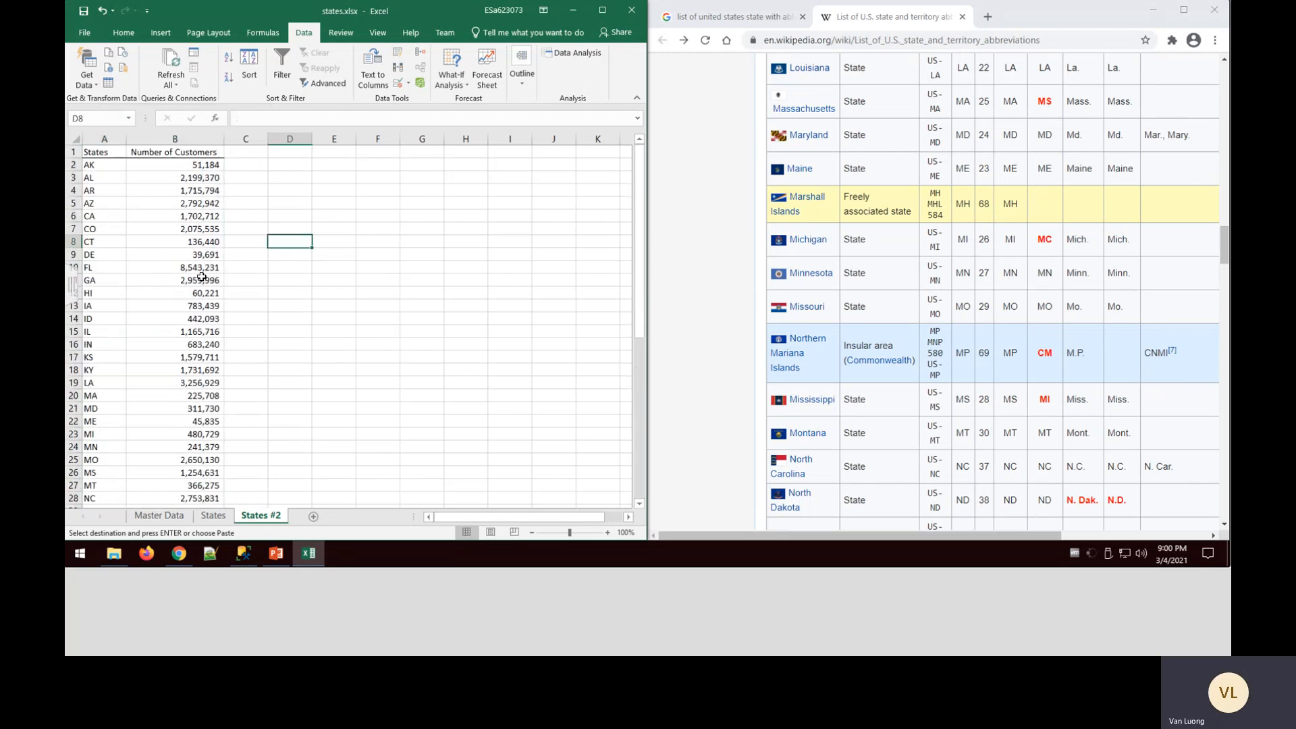
{"action": "left_click_drag", "start_coordinate": [119, 163], "coordinate": [195, 435]}
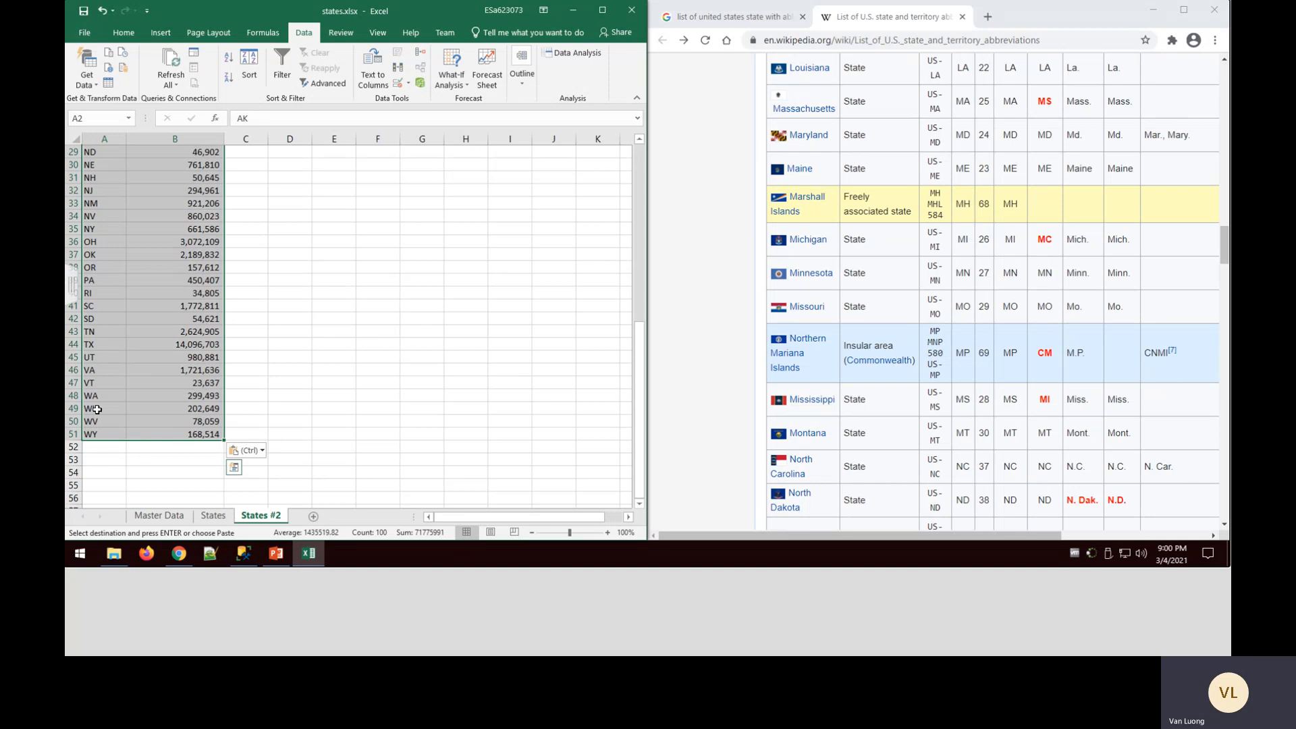
{"action": "left_click", "coordinate": [94, 434]}
{"action": "scroll", "coordinate": [197, 480], "scroll_direction": "up", "scroll_amount": 10}
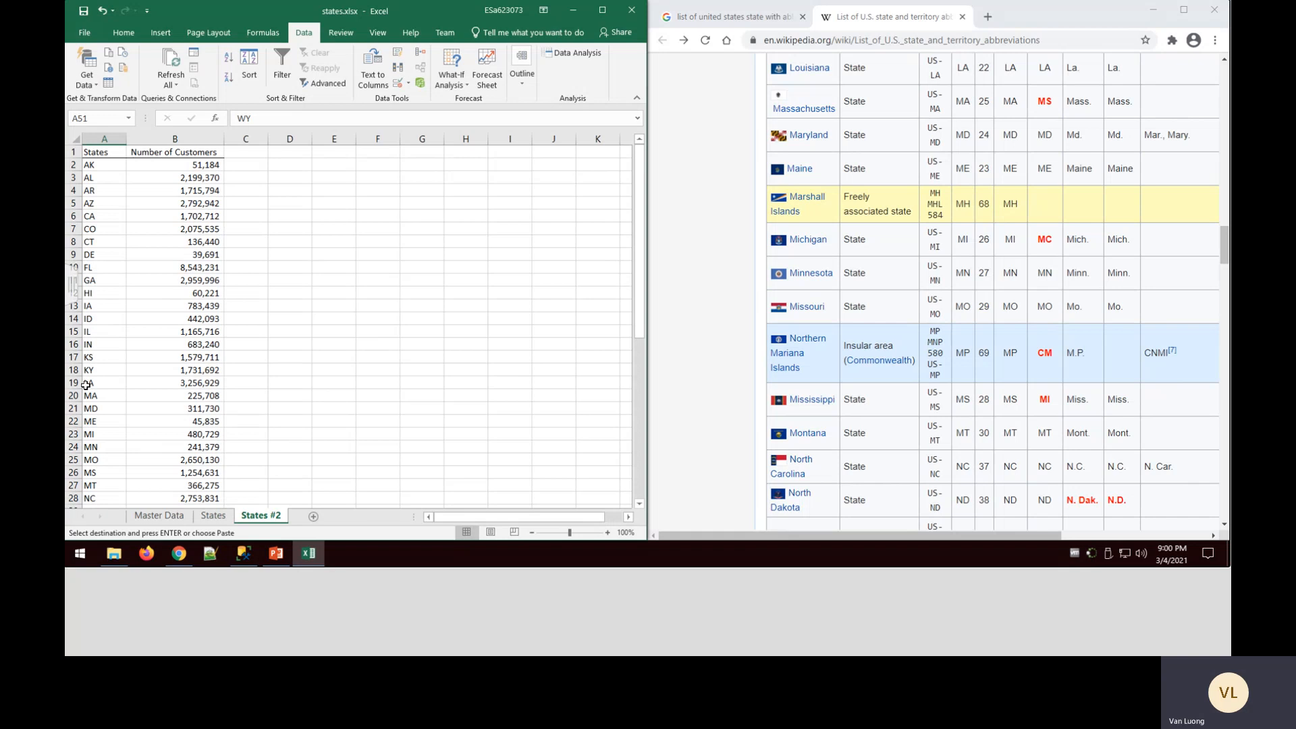
{"action": "scroll", "coordinate": [86, 385], "scroll_direction": "down", "scroll_amount": 8}
{"action": "scroll", "coordinate": [101, 324], "scroll_direction": "up", "scroll_amount": 8}
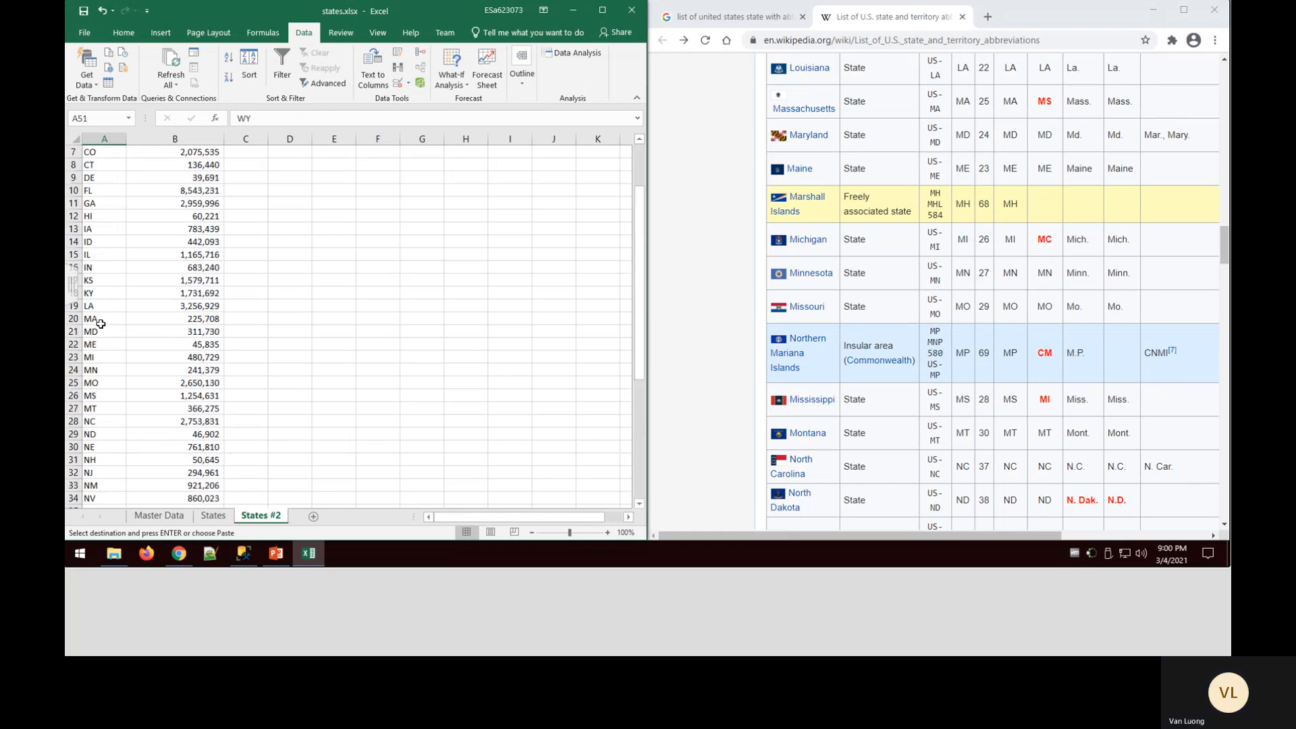
Add filters to the headers in A1:B1 of States #2 and fit the widths of columns A and B to their contents
{"action": "left_click", "coordinate": [89, 150]}
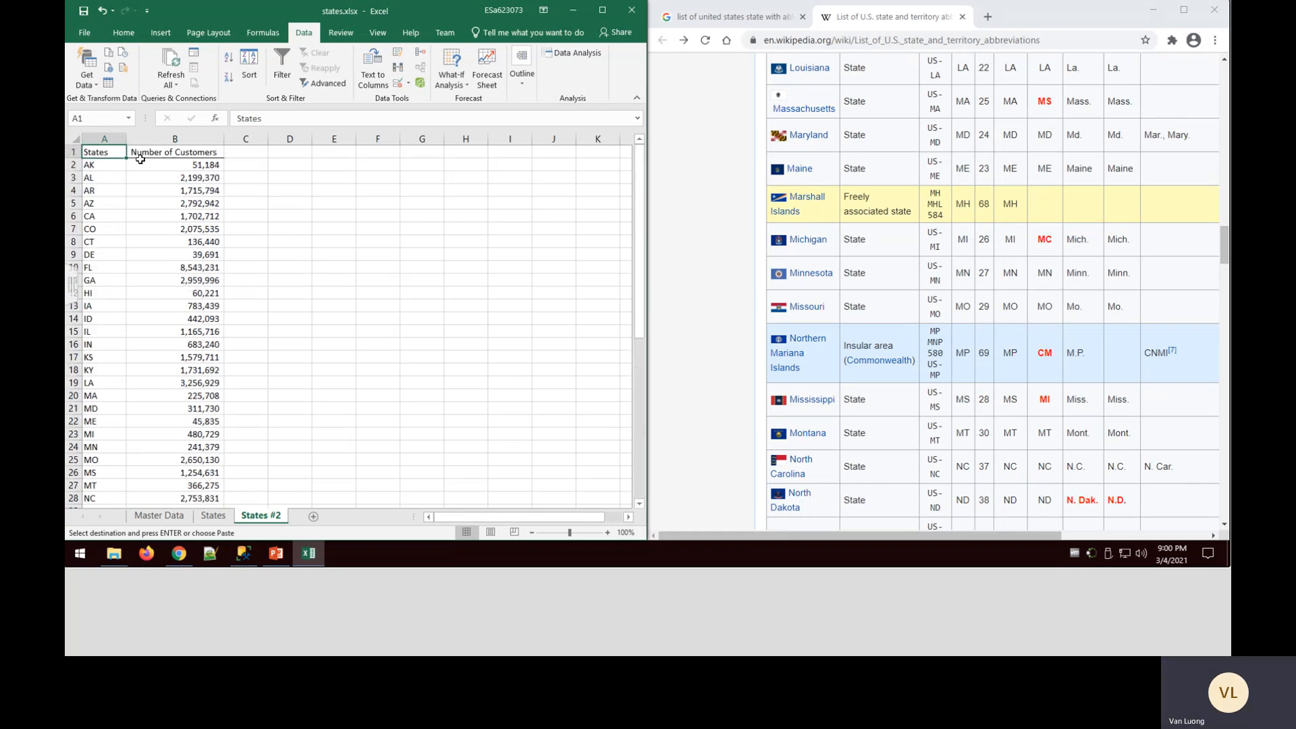
{"action": "left_click_drag", "start_coordinate": [140, 158], "coordinate": [172, 150]}
{"action": "left_click", "coordinate": [282, 67]}
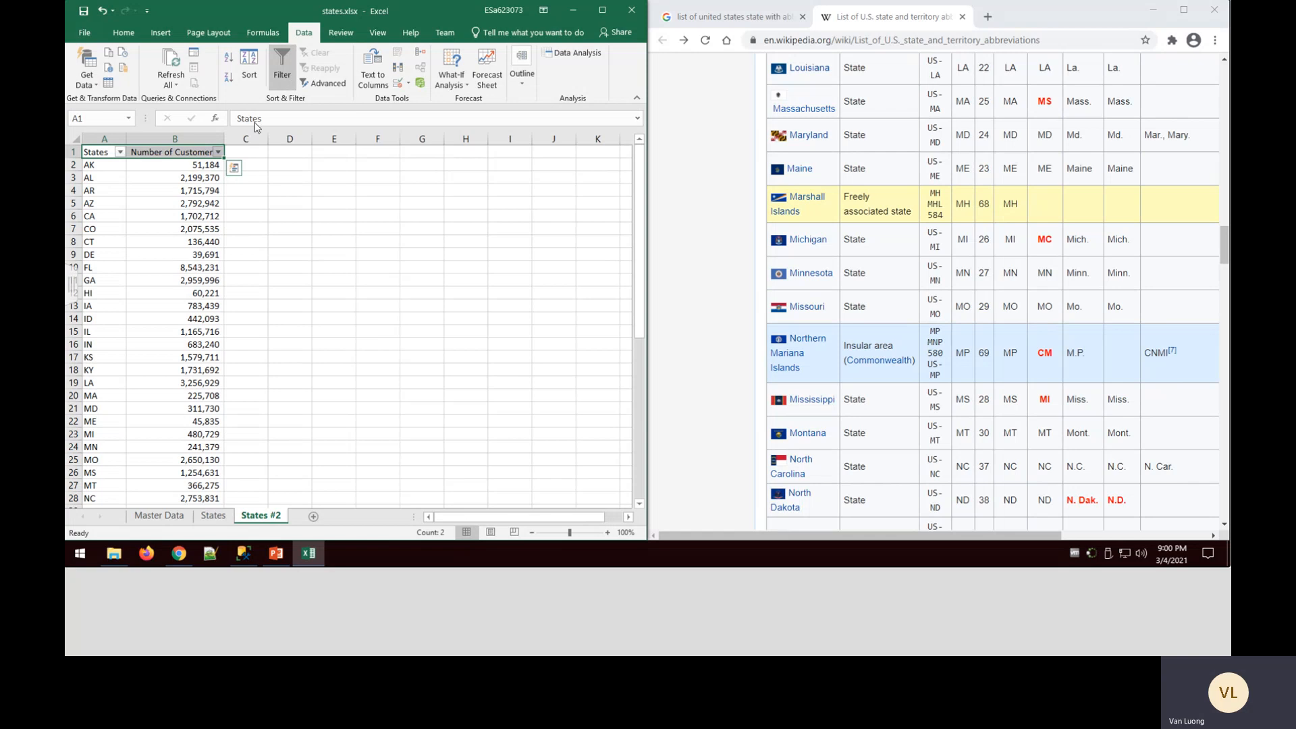
{"action": "left_click", "coordinate": [329, 213]}
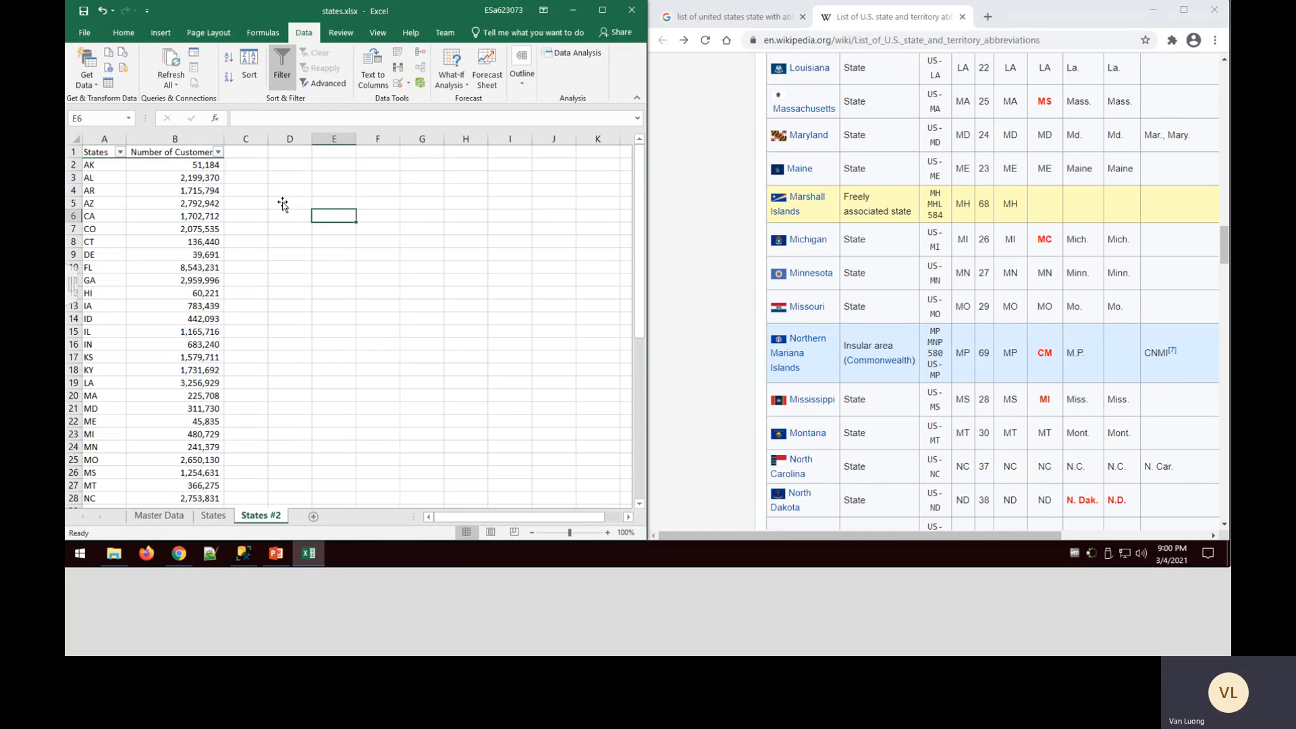
{"action": "double_click", "coordinate": [220, 136]}
{"action": "double_click", "coordinate": [125, 138]}
{"action": "left_click", "coordinate": [362, 254]}
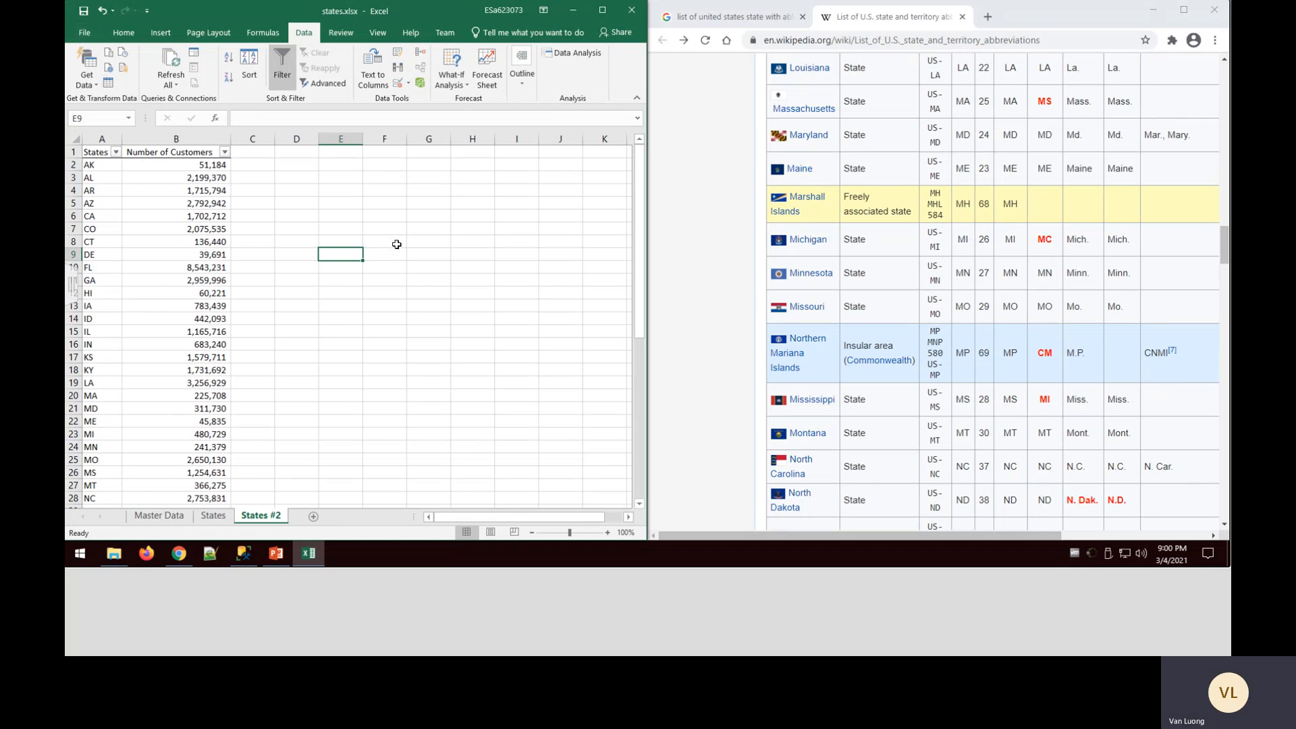
Make sure the Analysis ToolPak is enabled among the available Excel add-ins
{"action": "left_click", "coordinate": [85, 35]}
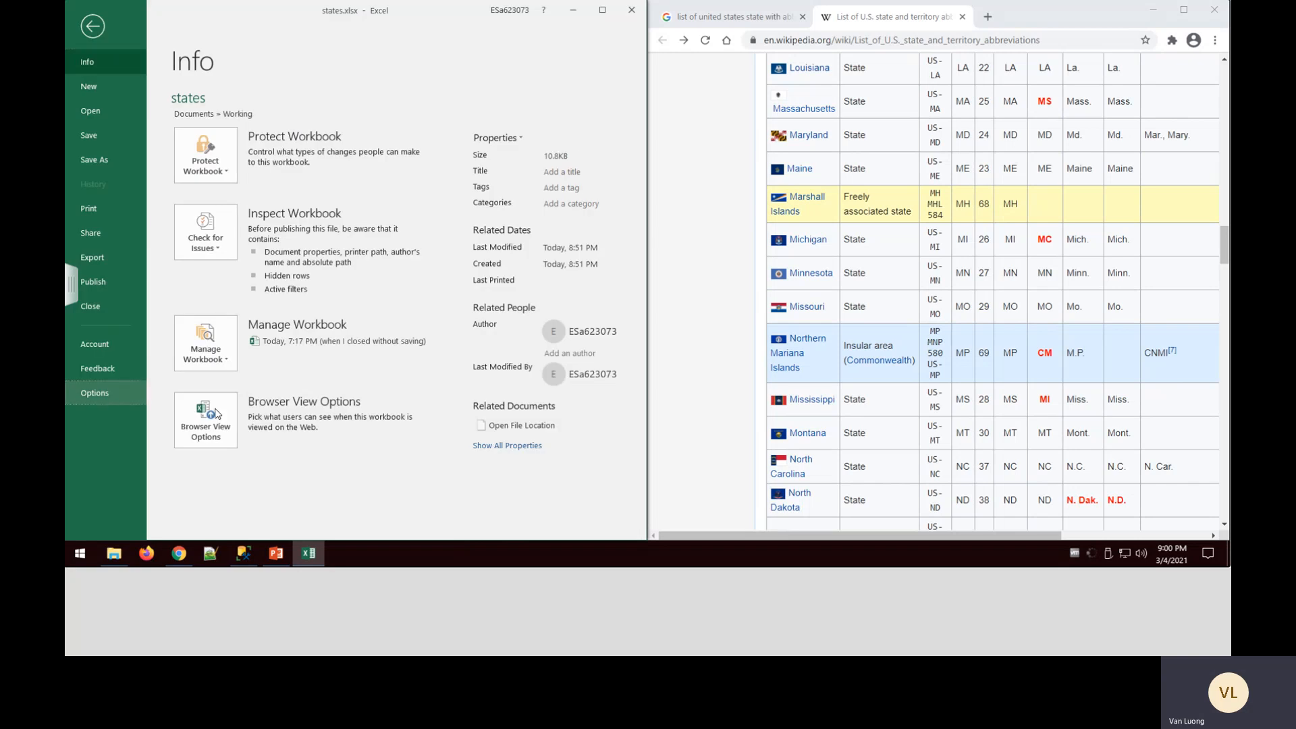
{"action": "left_click", "coordinate": [108, 394]}
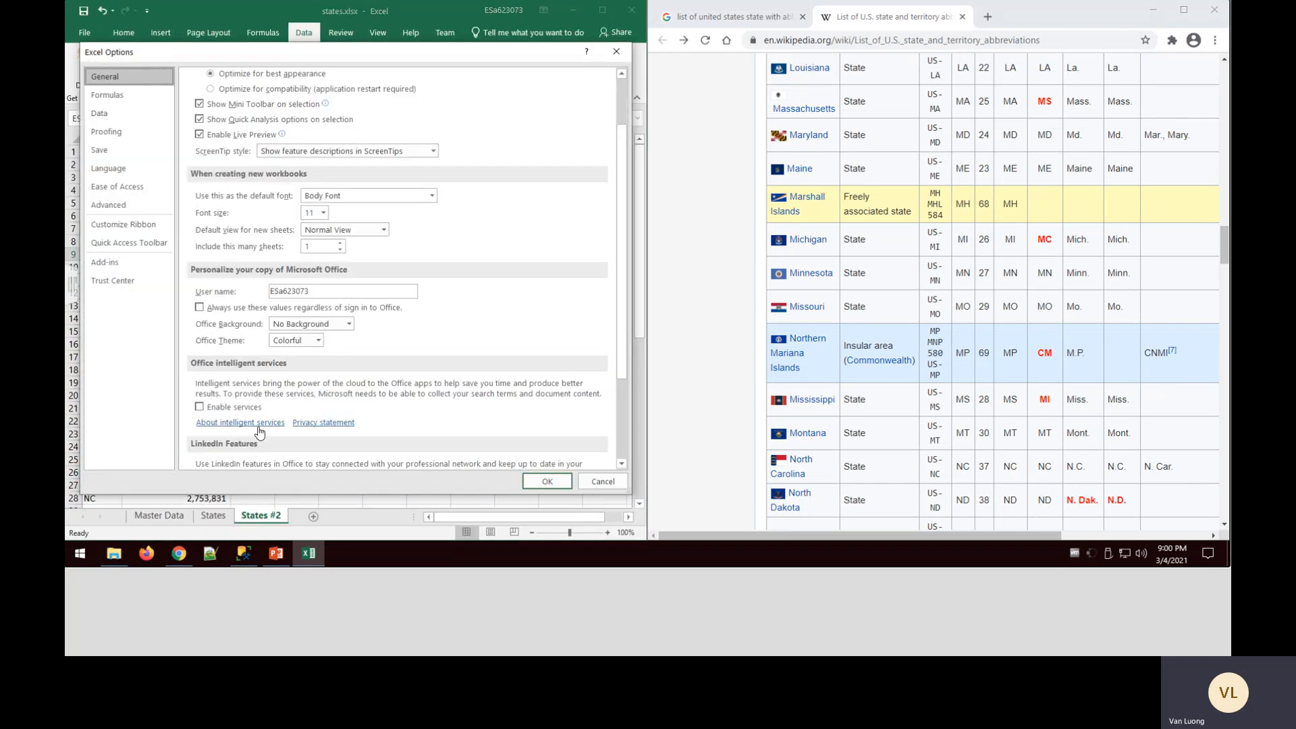
{"action": "left_click", "coordinate": [119, 263]}
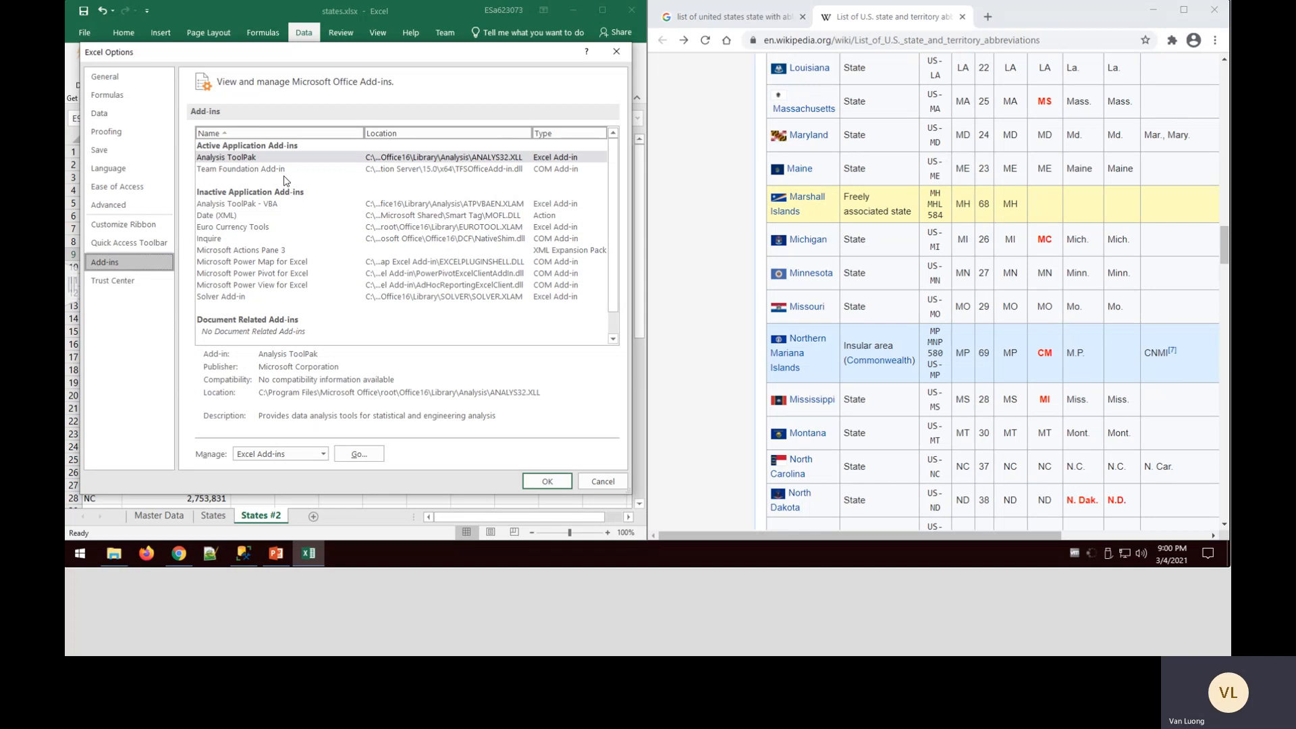
{"action": "left_click", "coordinate": [233, 206]}
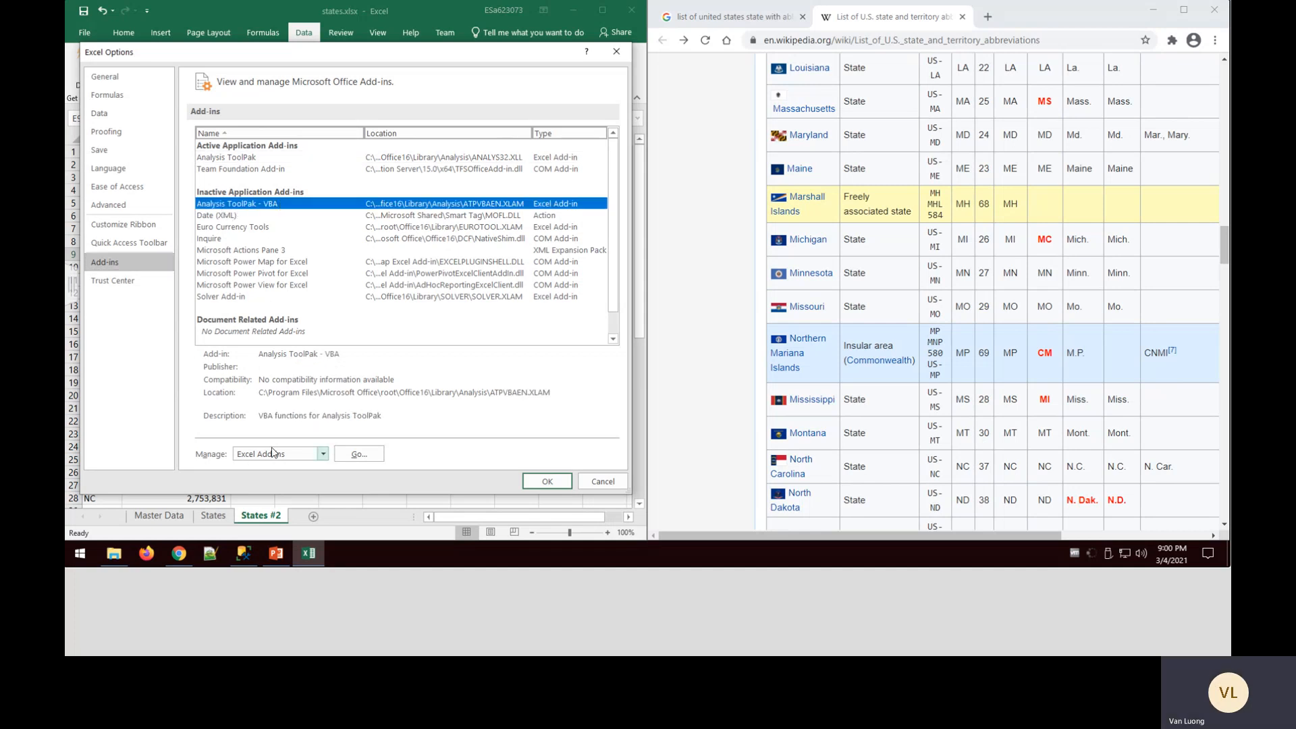
{"action": "left_click", "coordinate": [357, 454]}
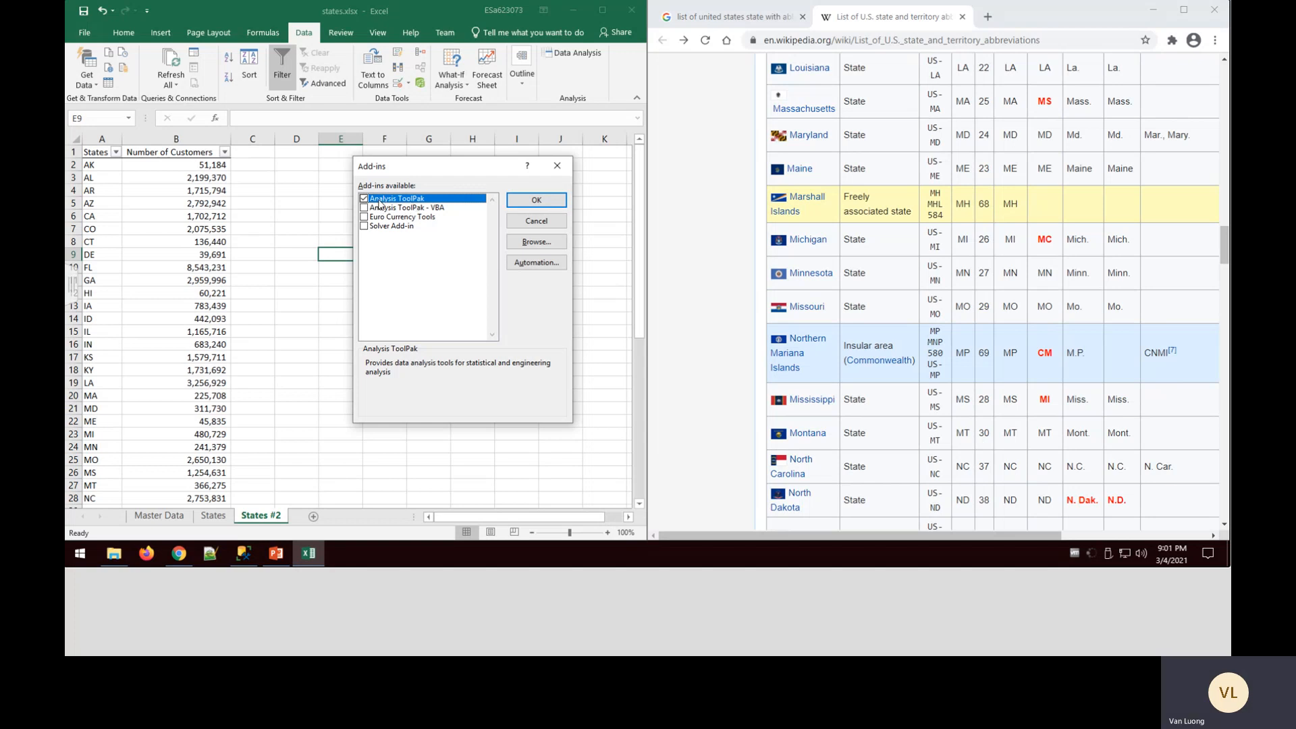
{"action": "left_click", "coordinate": [527, 203]}
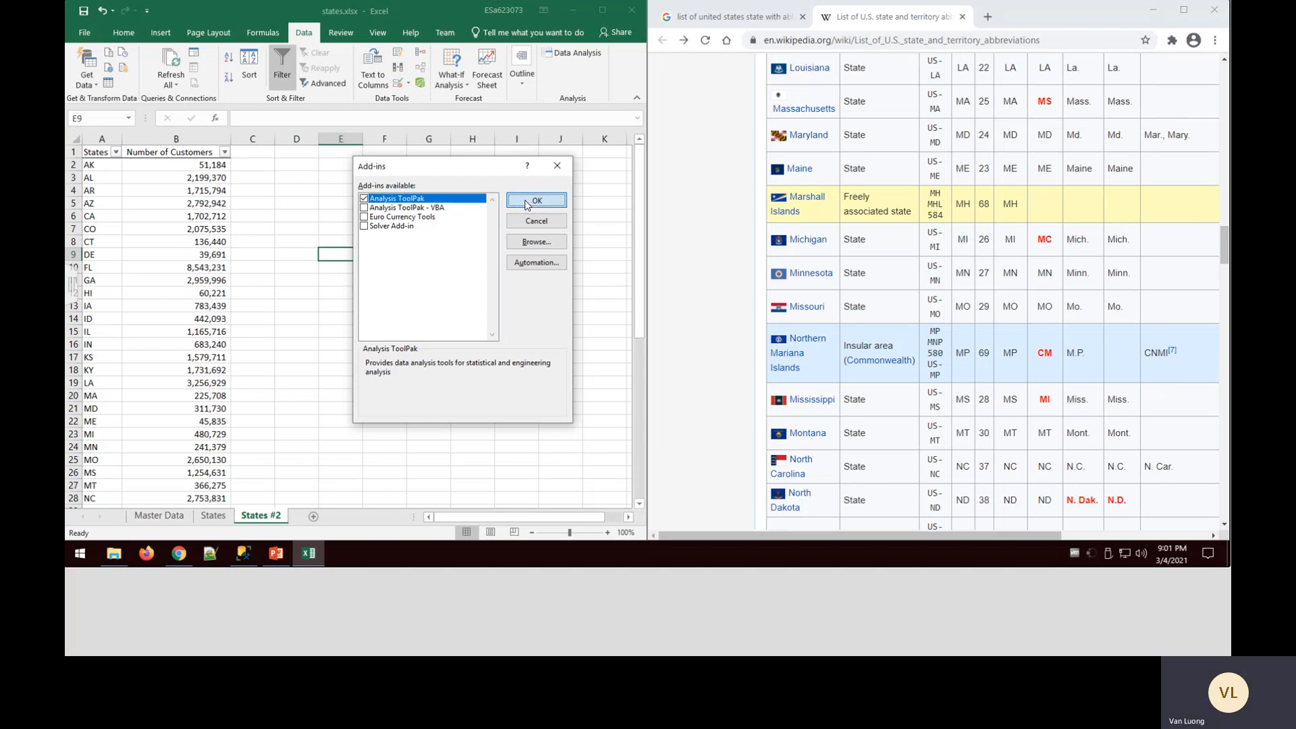
Start a Descriptive Statistics analysis with the customer numbers in $B$2:$B$51 as the input range
{"action": "left_click", "coordinate": [569, 59]}
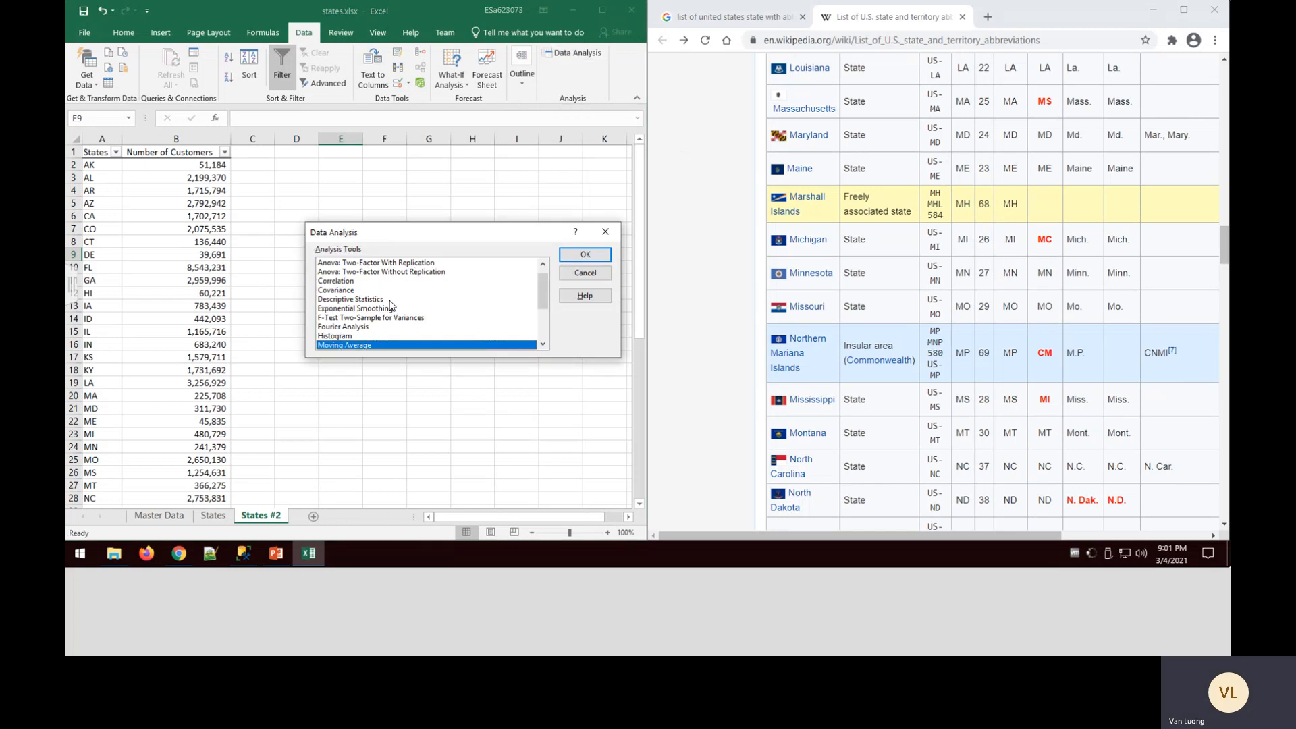
{"action": "scroll", "coordinate": [390, 305], "scroll_direction": "up", "scroll_amount": 1}
{"action": "left_click", "coordinate": [341, 309]}
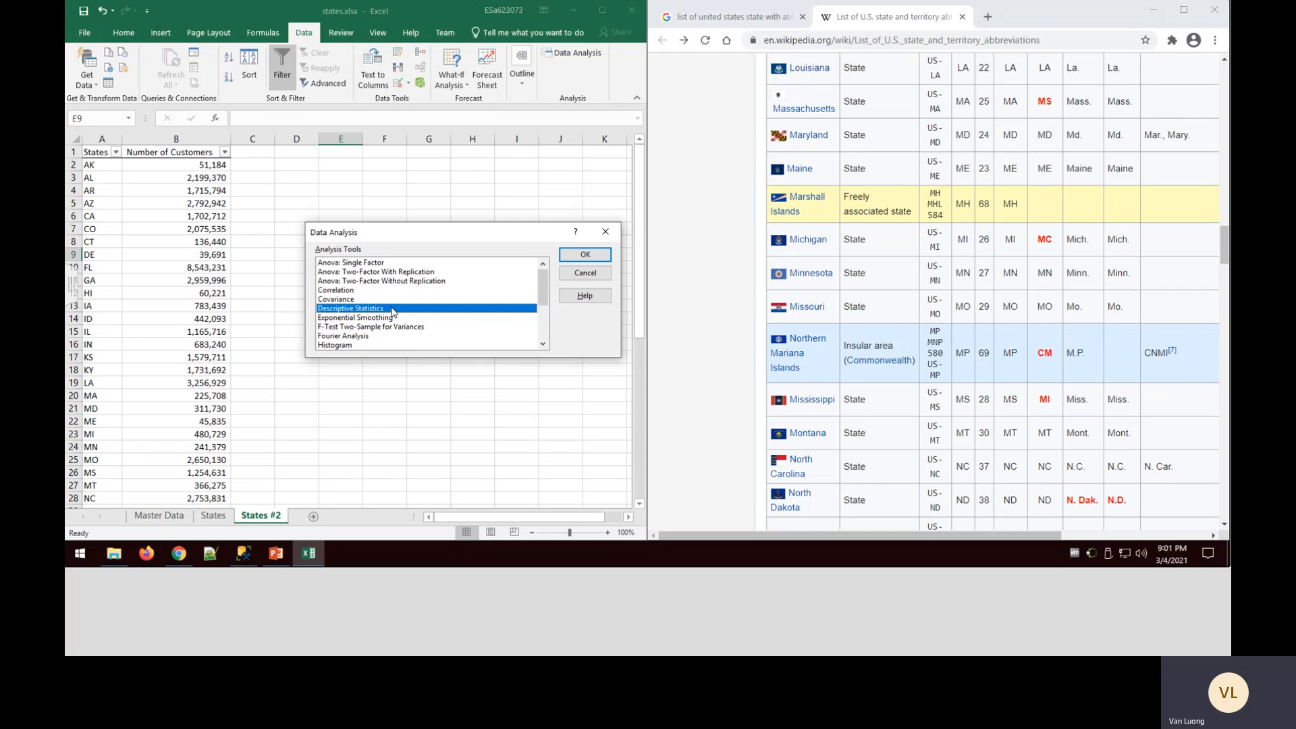
{"action": "left_click", "coordinate": [585, 255]}
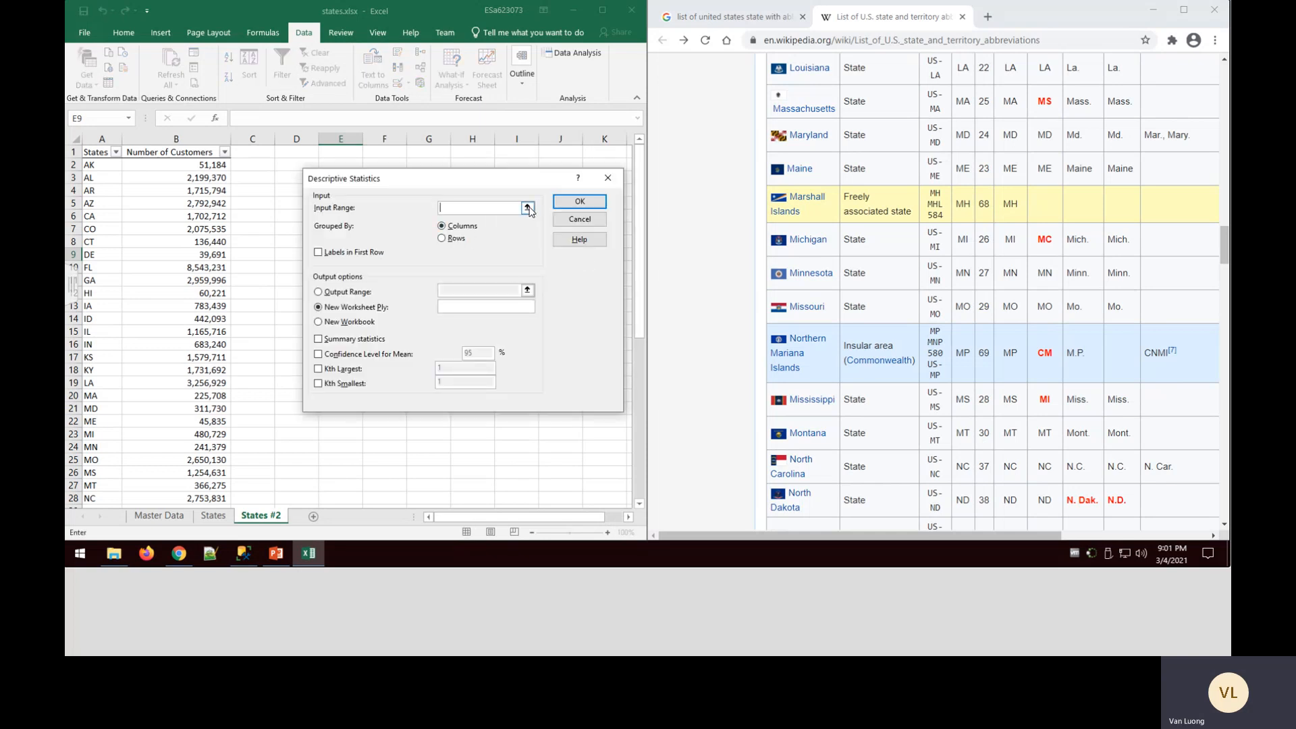
{"action": "left_click", "coordinate": [527, 208]}
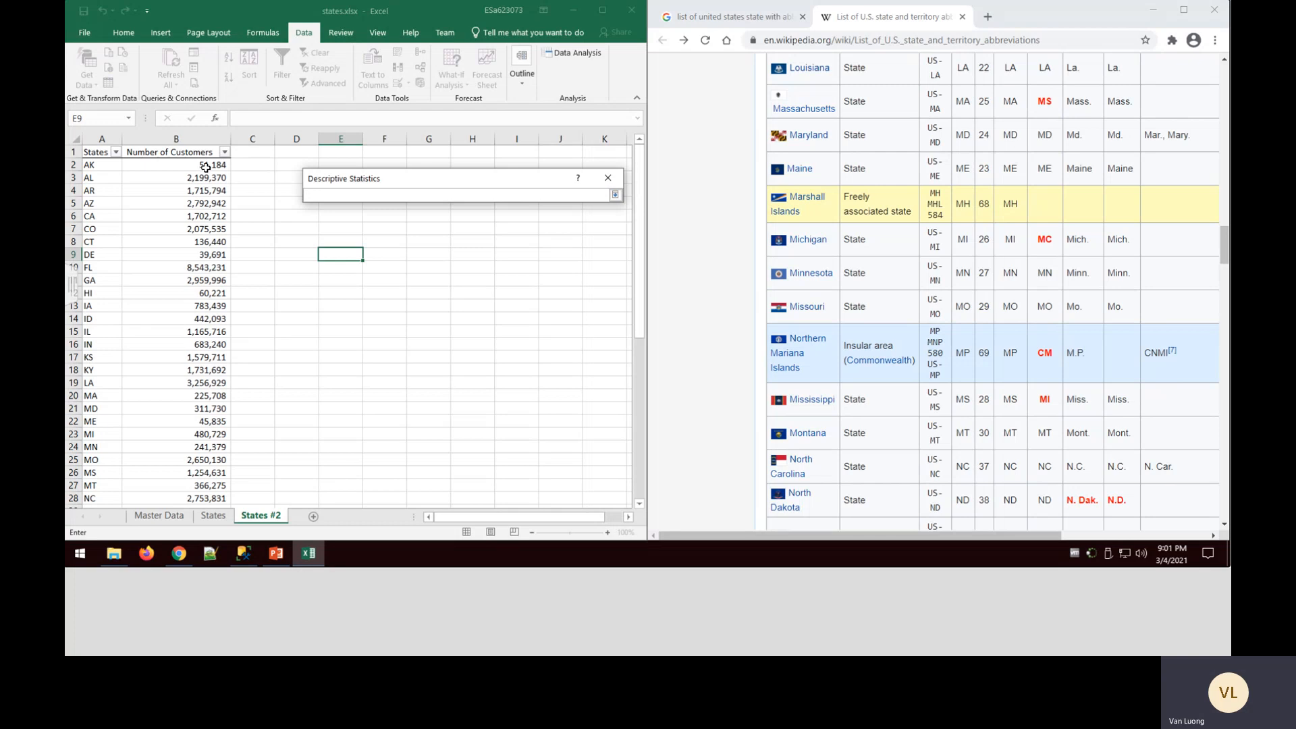
{"action": "left_click_drag", "start_coordinate": [206, 165], "coordinate": [187, 486]}
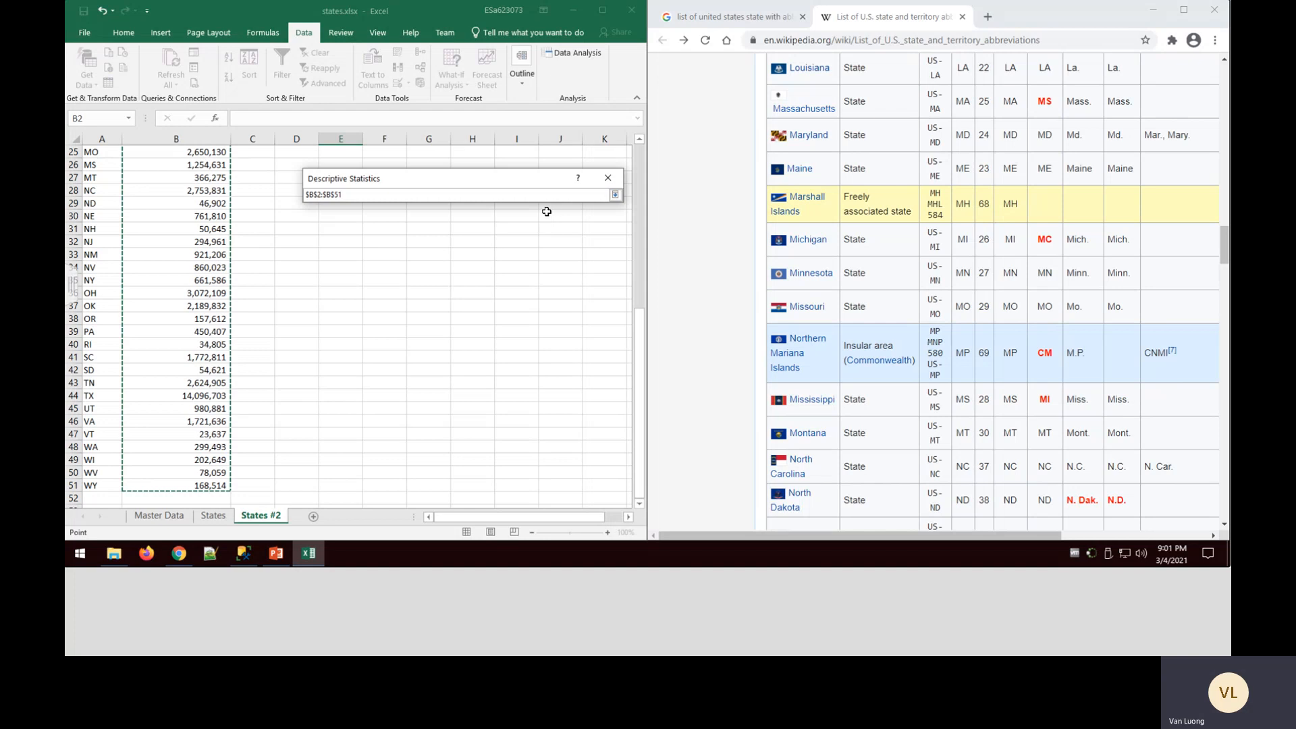
{"action": "key", "text": "Return"}
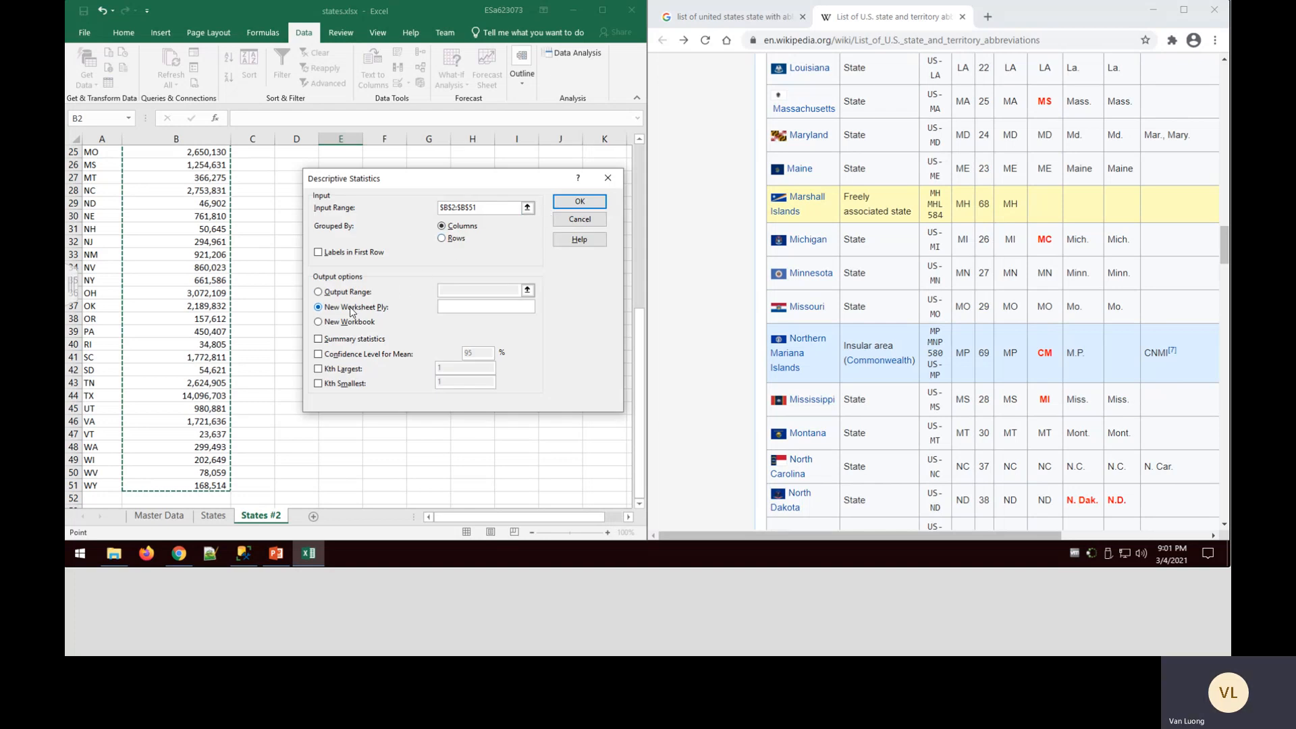
Run the Descriptive Statistics analysis with summary statistics and output it to cell $D$2 of States #2
{"action": "left_click", "coordinate": [318, 340]}
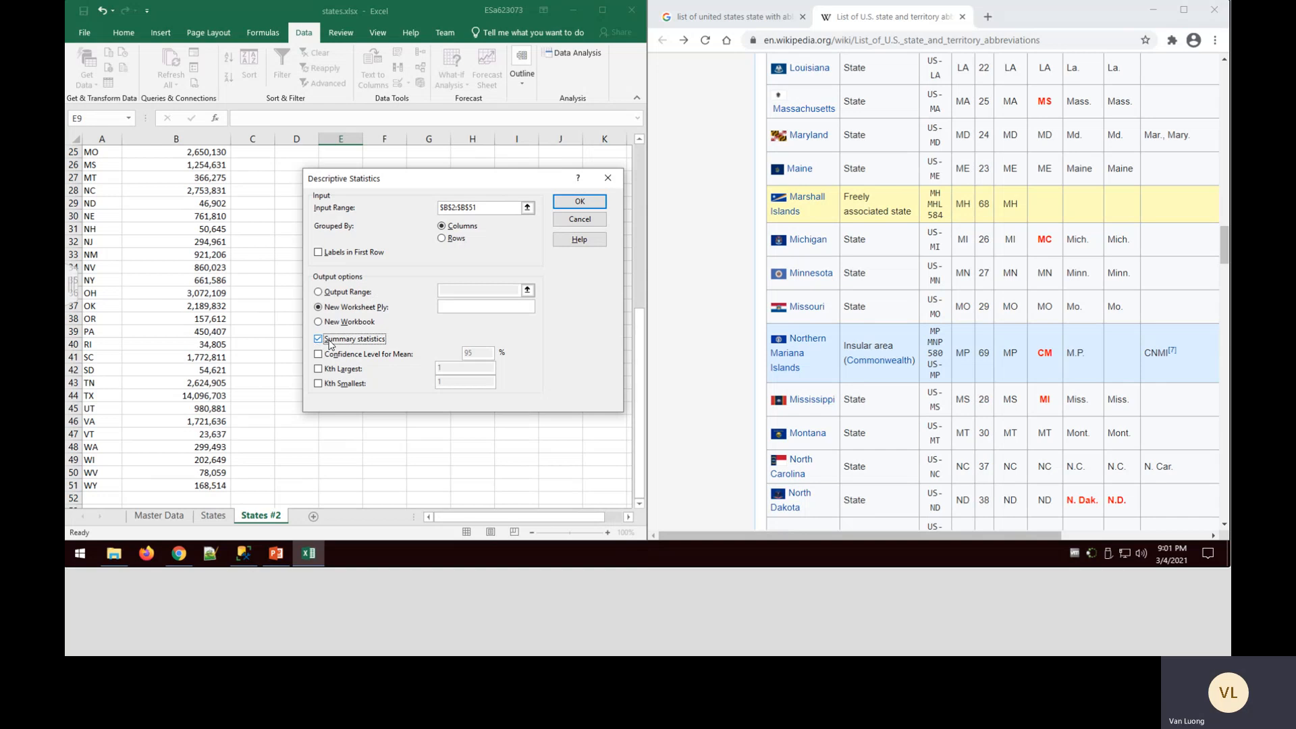
{"action": "left_click", "coordinate": [318, 292]}
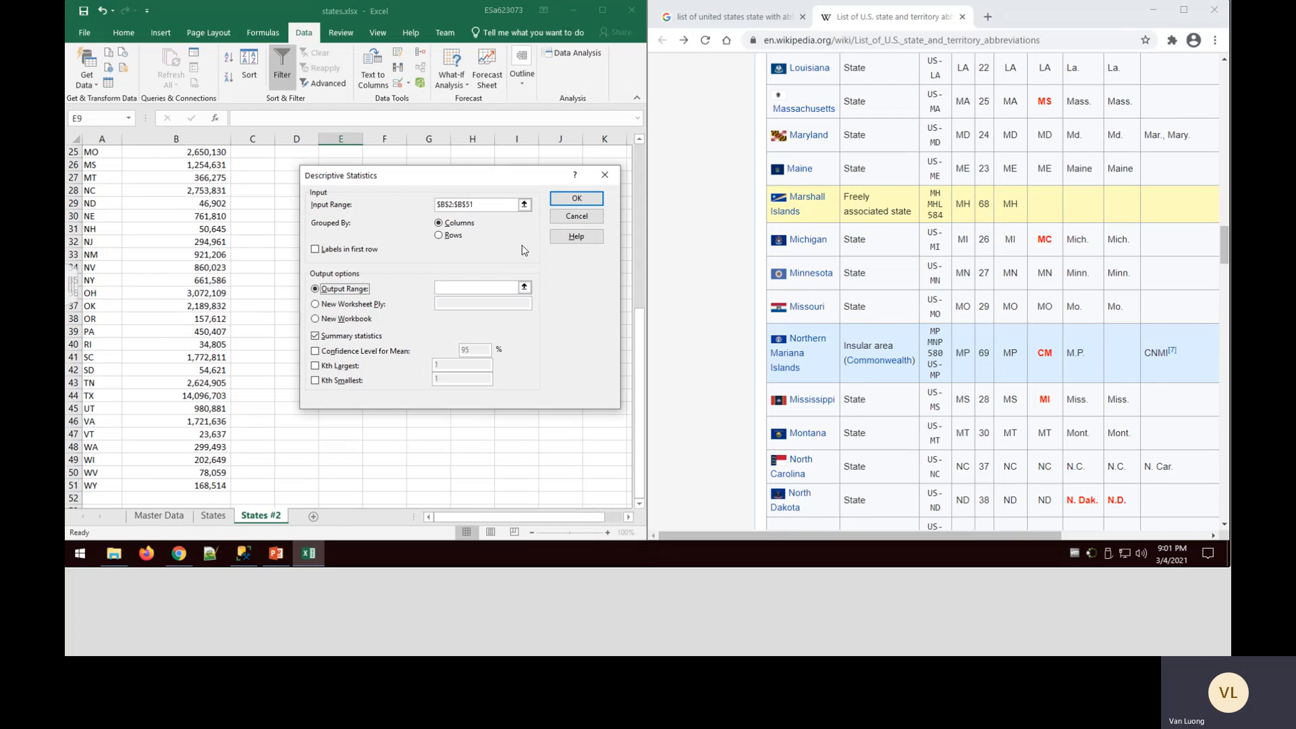
{"action": "left_click", "coordinate": [524, 287]}
{"action": "scroll", "coordinate": [364, 255], "scroll_direction": "up", "scroll_amount": 8}
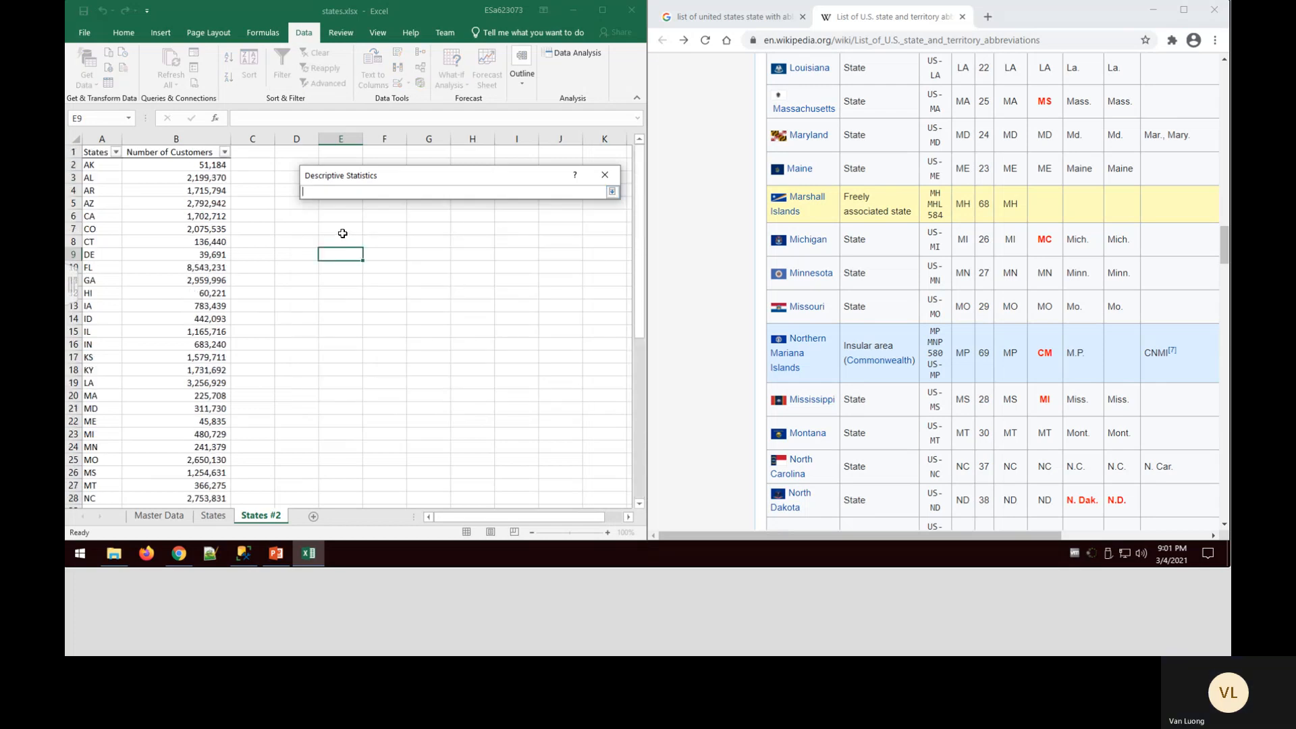
{"action": "left_click", "coordinate": [287, 168]}
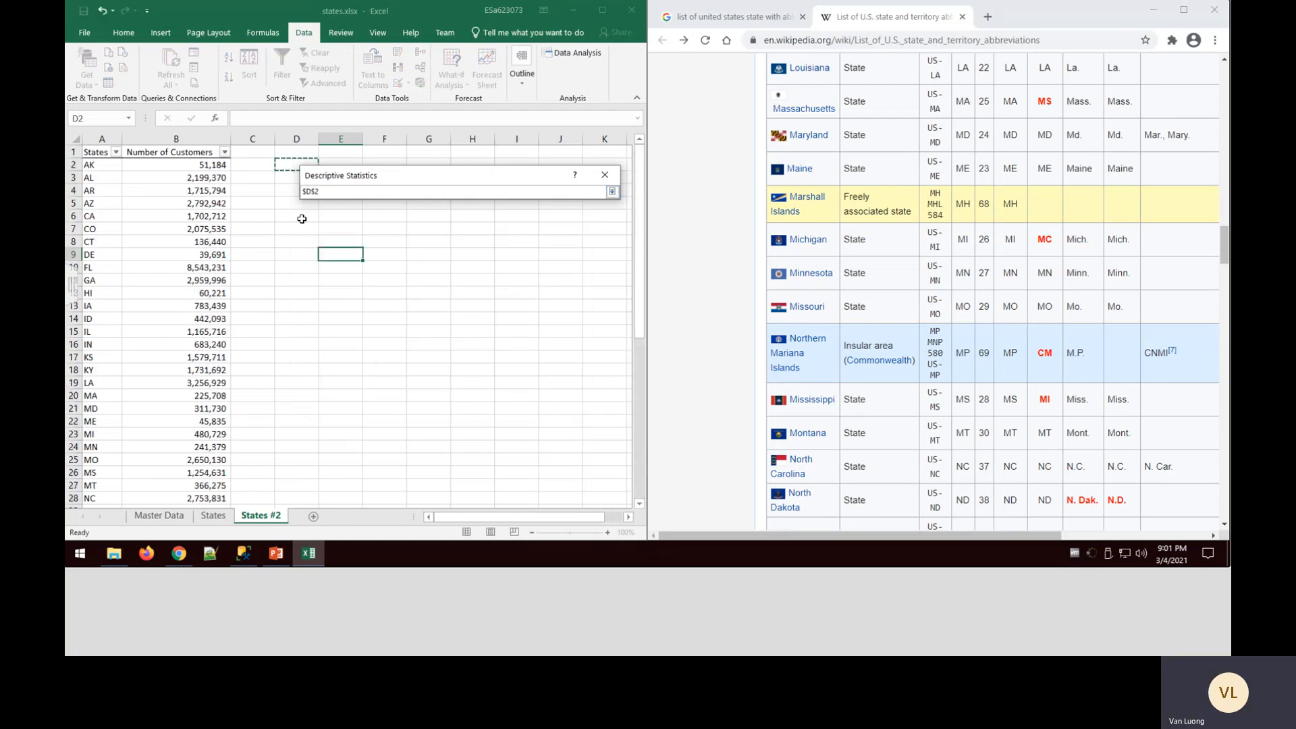
{"action": "key", "text": "Return"}
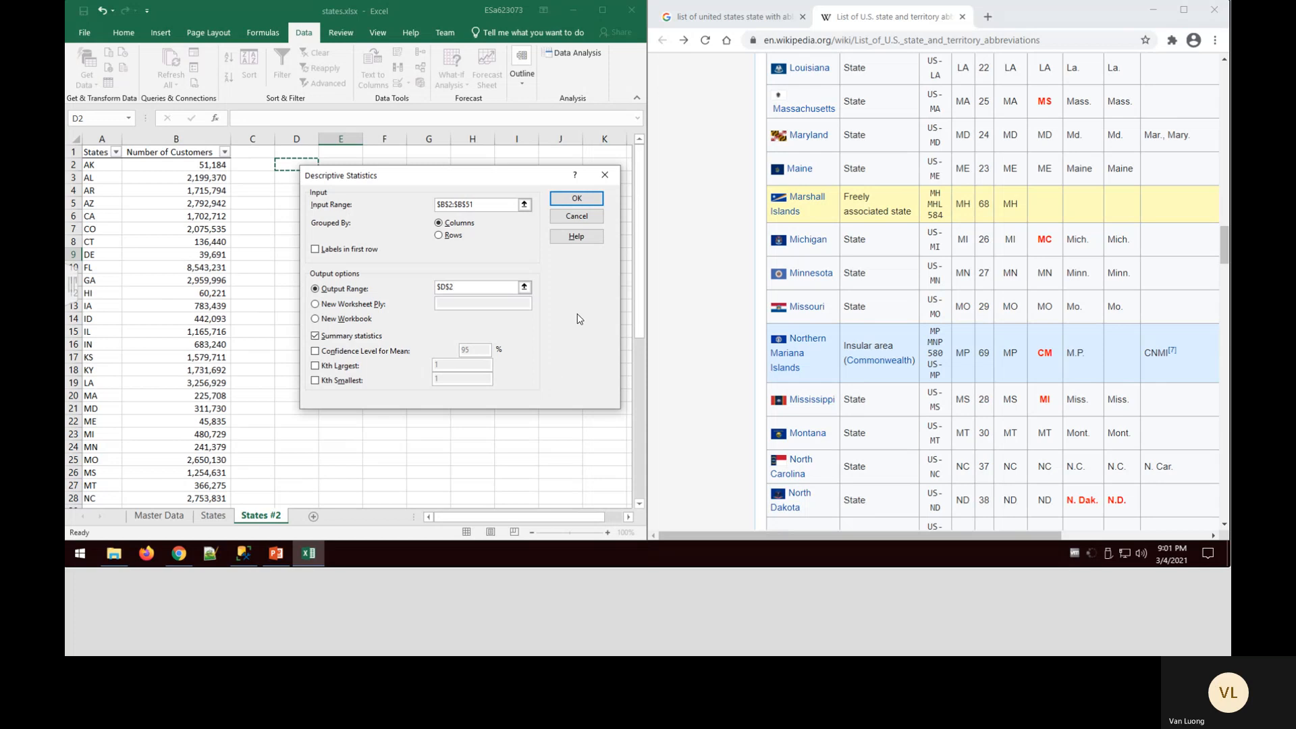
{"action": "left_click", "coordinate": [575, 198]}
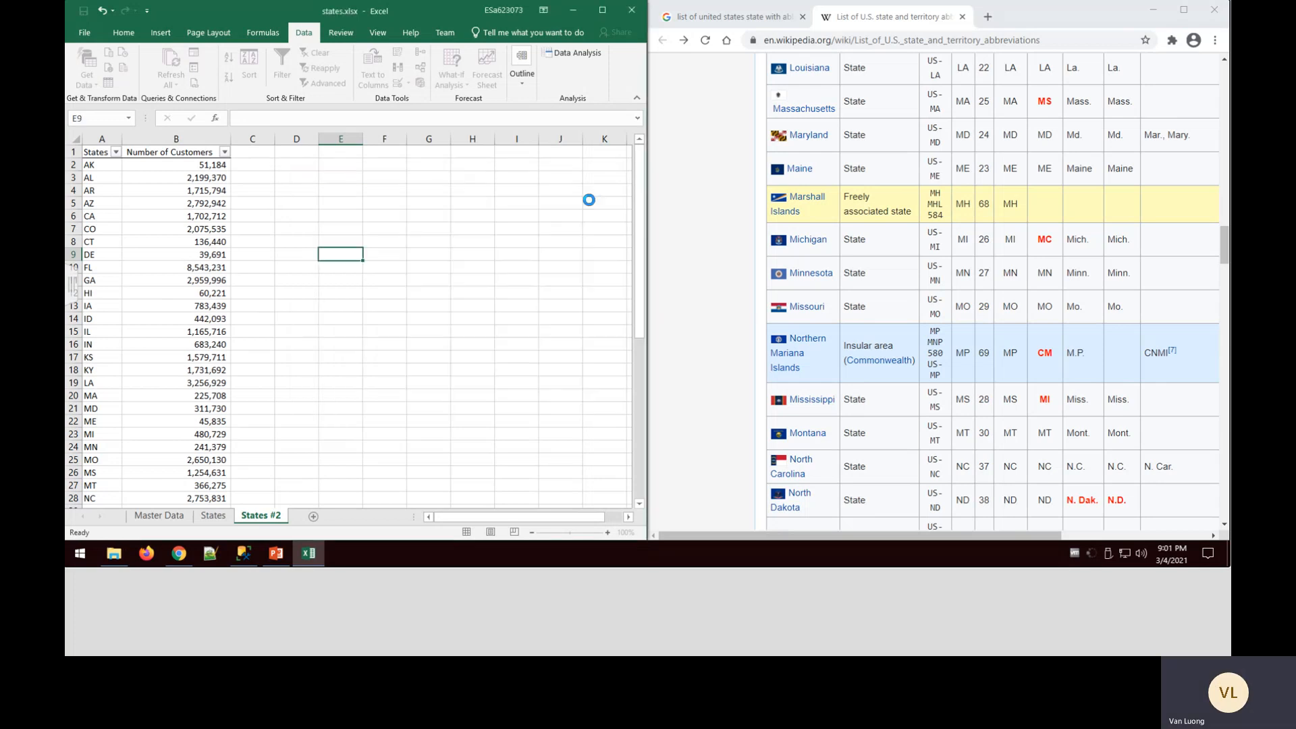
Fit the widths of columns D and E to the statistics output and apply the comma number style to column E
{"action": "double_click", "coordinate": [319, 139]}
{"action": "double_click", "coordinate": [398, 136]}
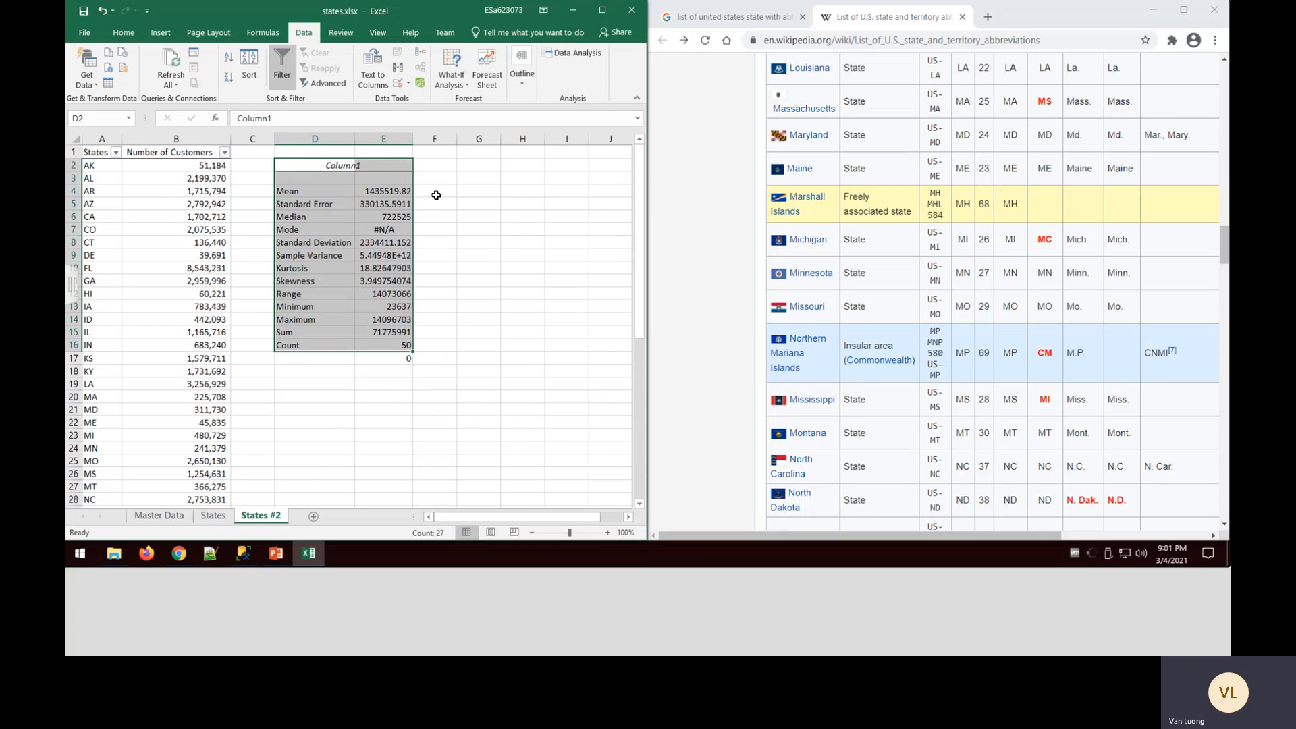
{"action": "left_click", "coordinate": [387, 194]}
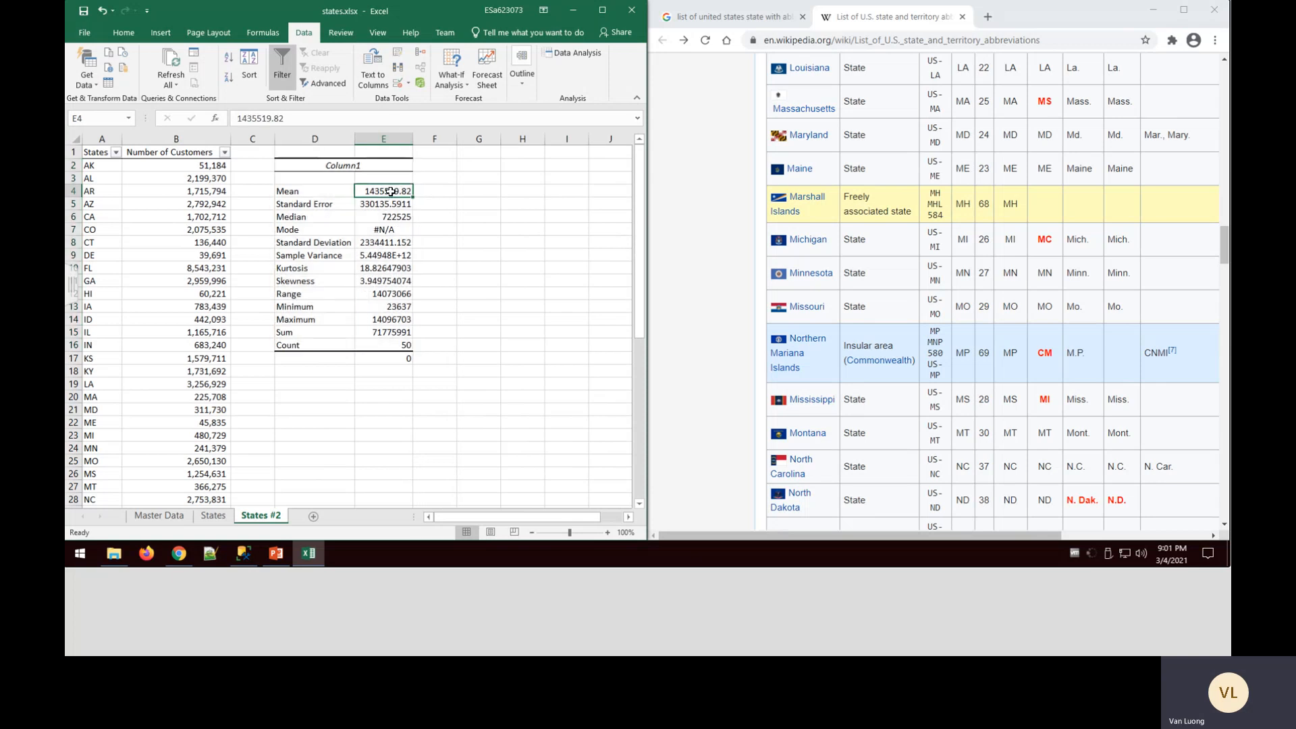
{"action": "left_click", "coordinate": [392, 140]}
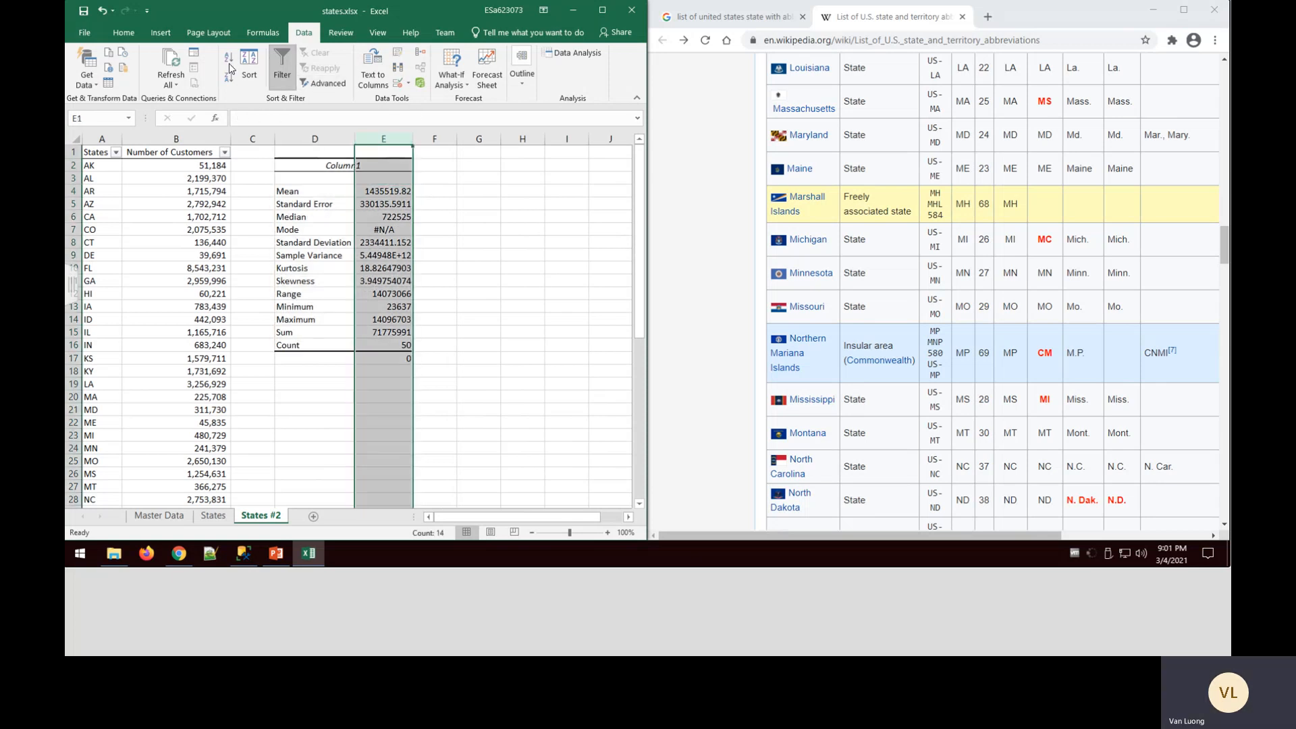
{"action": "left_click", "coordinate": [120, 32]}
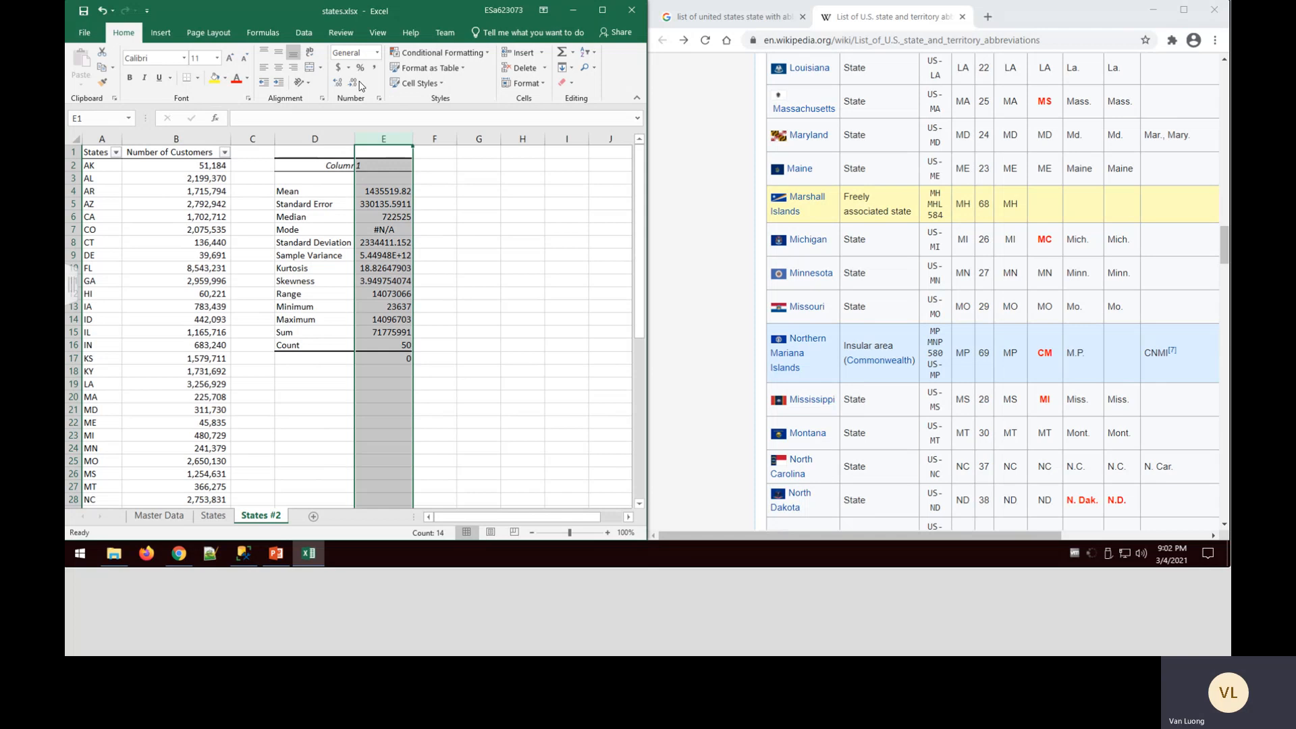
{"action": "left_click", "coordinate": [374, 68]}
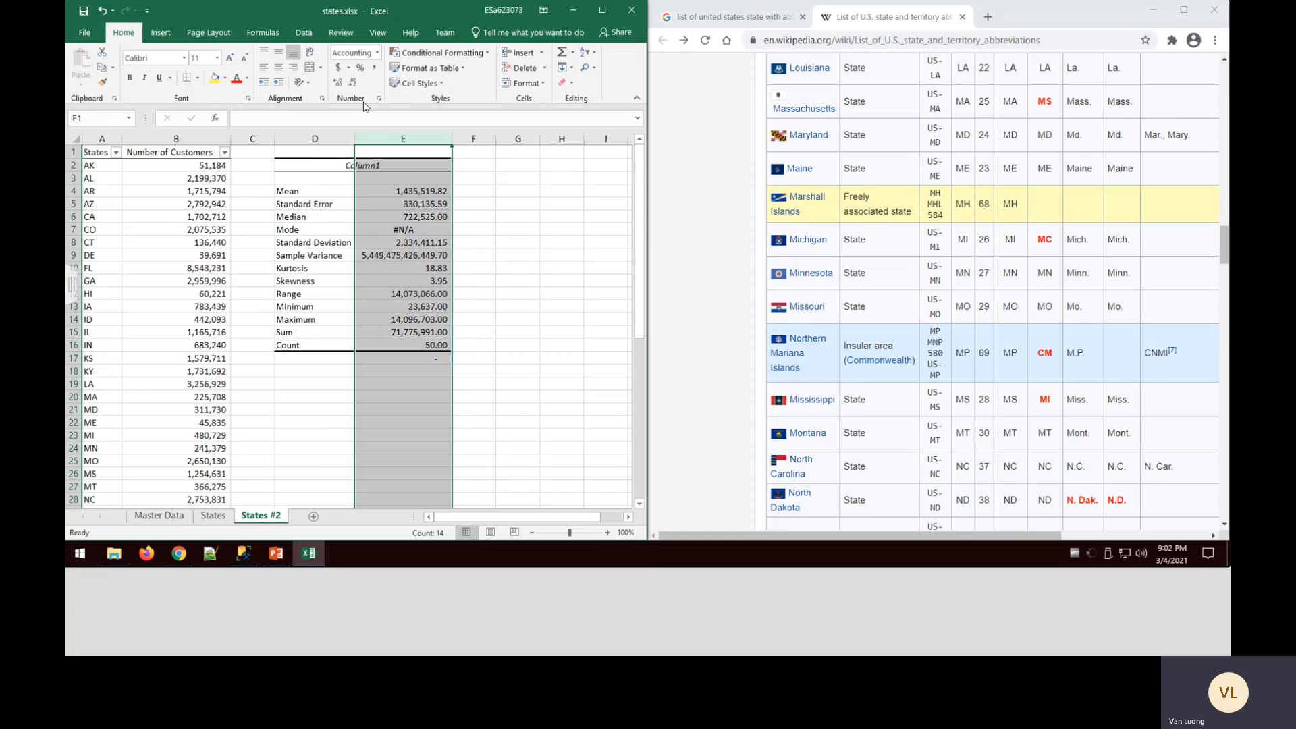
{"action": "left_click", "coordinate": [529, 318]}
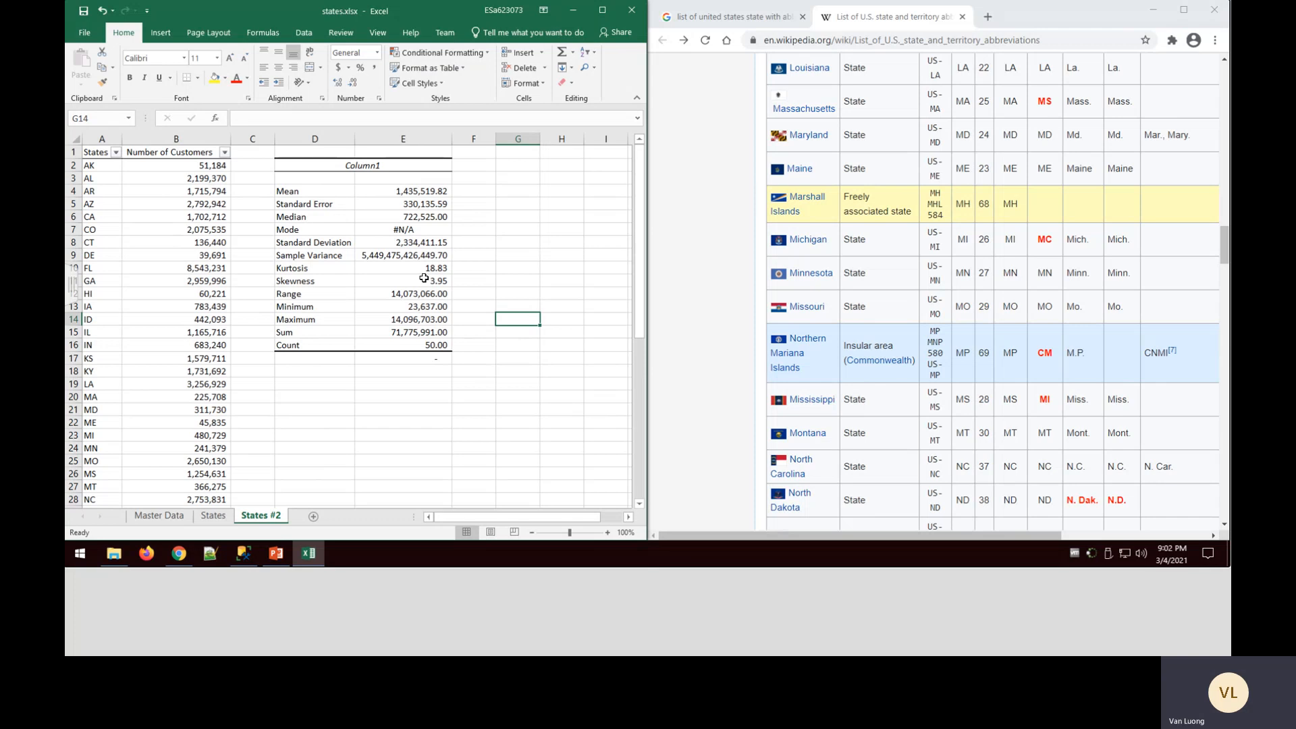
Maximize the workbook window, sort the states by Number of Customers from largest to smallest, and check the list through row 51
{"action": "left_click", "coordinate": [602, 9]}
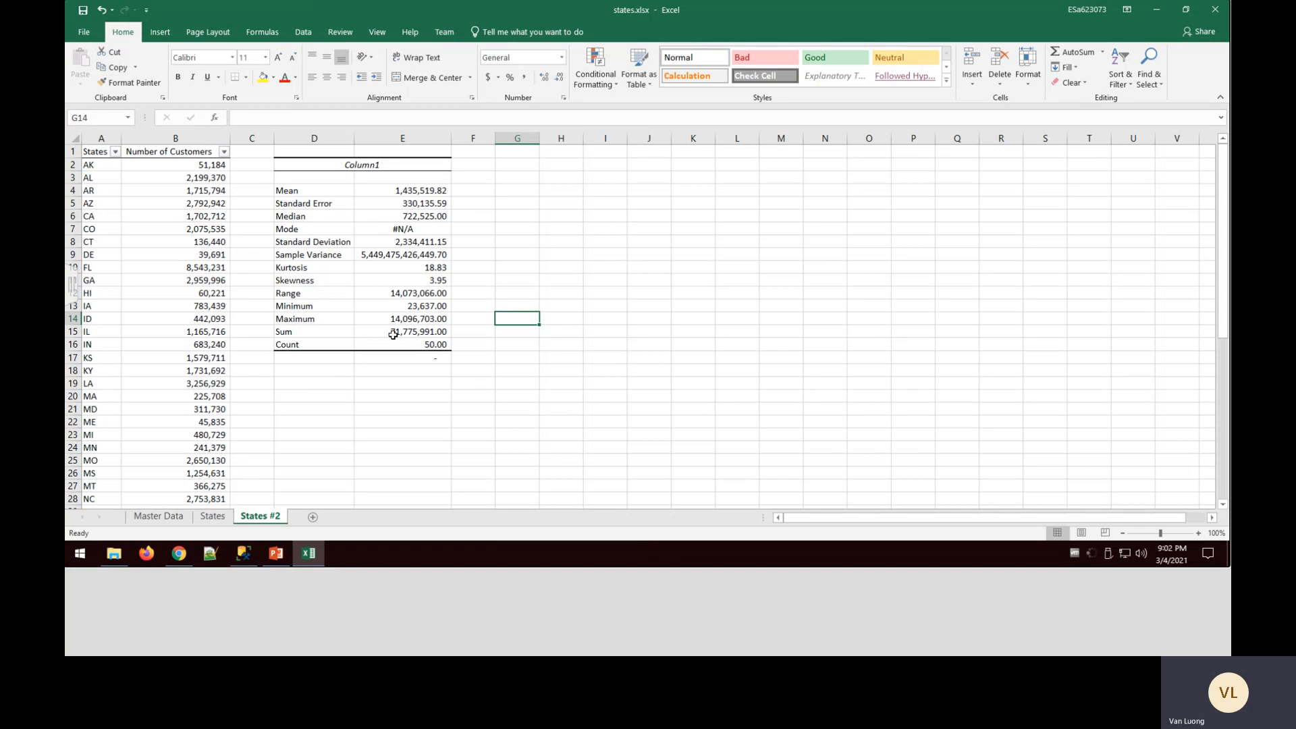
{"action": "left_click", "coordinate": [248, 164]}
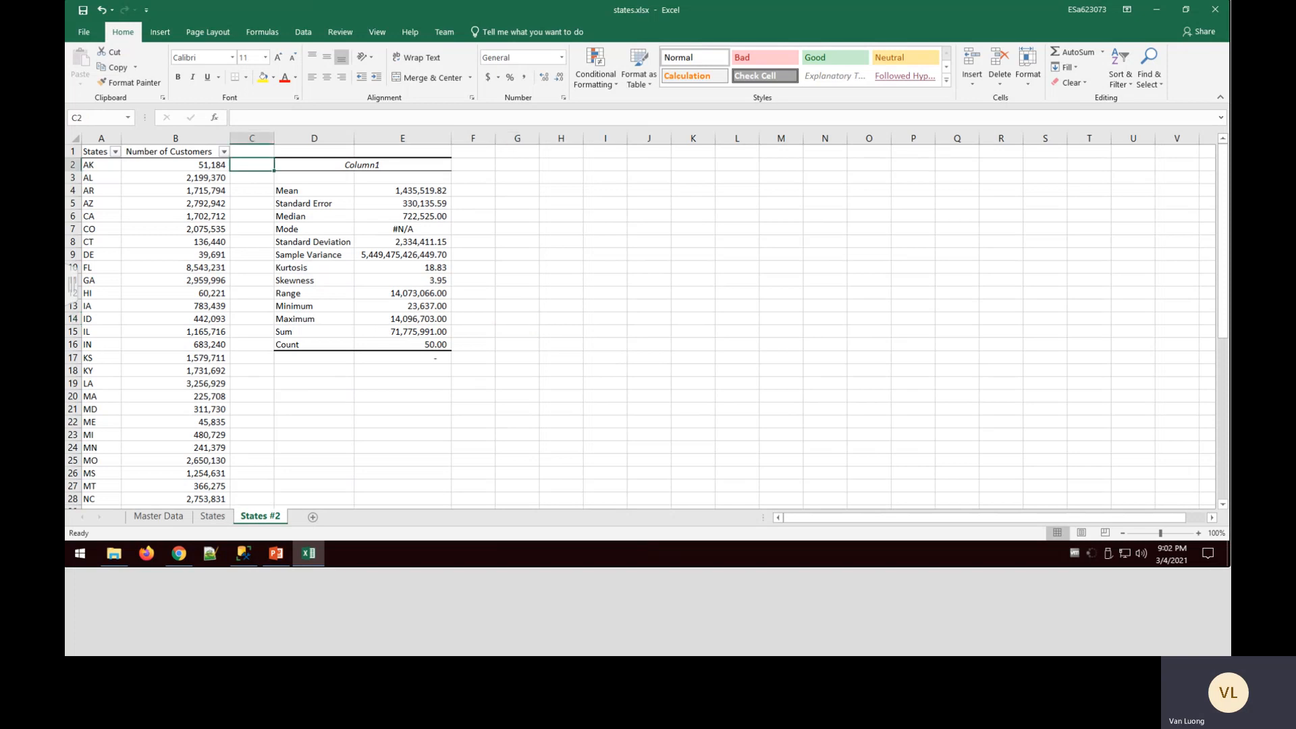
{"action": "left_click", "coordinate": [224, 151]}
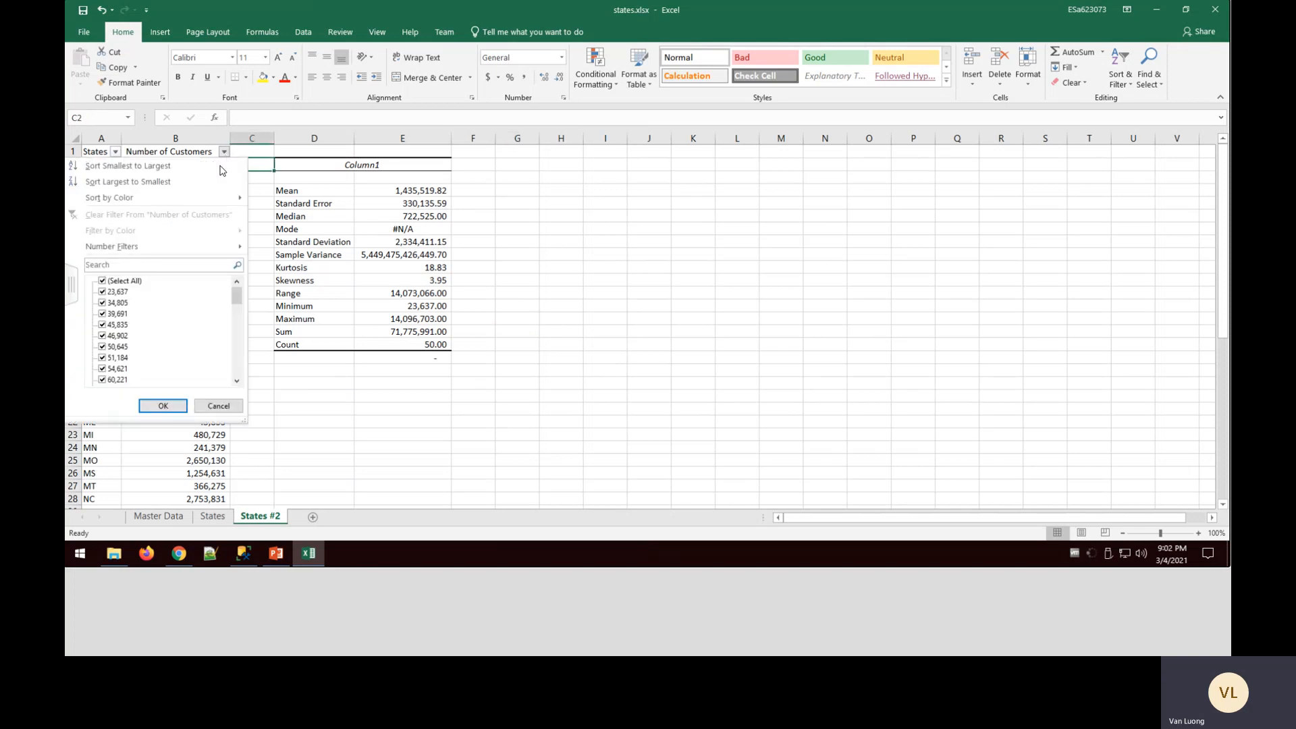
{"action": "left_click", "coordinate": [169, 182]}
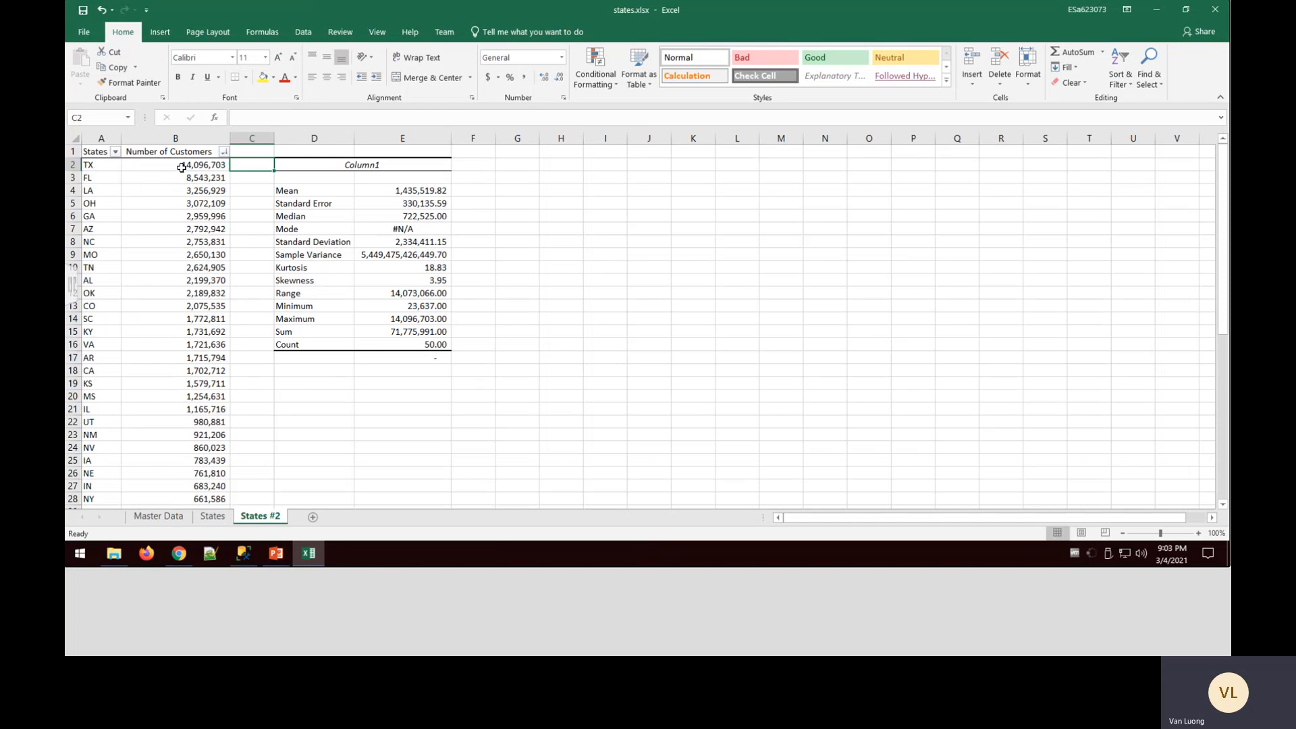
{"action": "scroll", "coordinate": [254, 296], "scroll_direction": "down", "scroll_amount": 12}
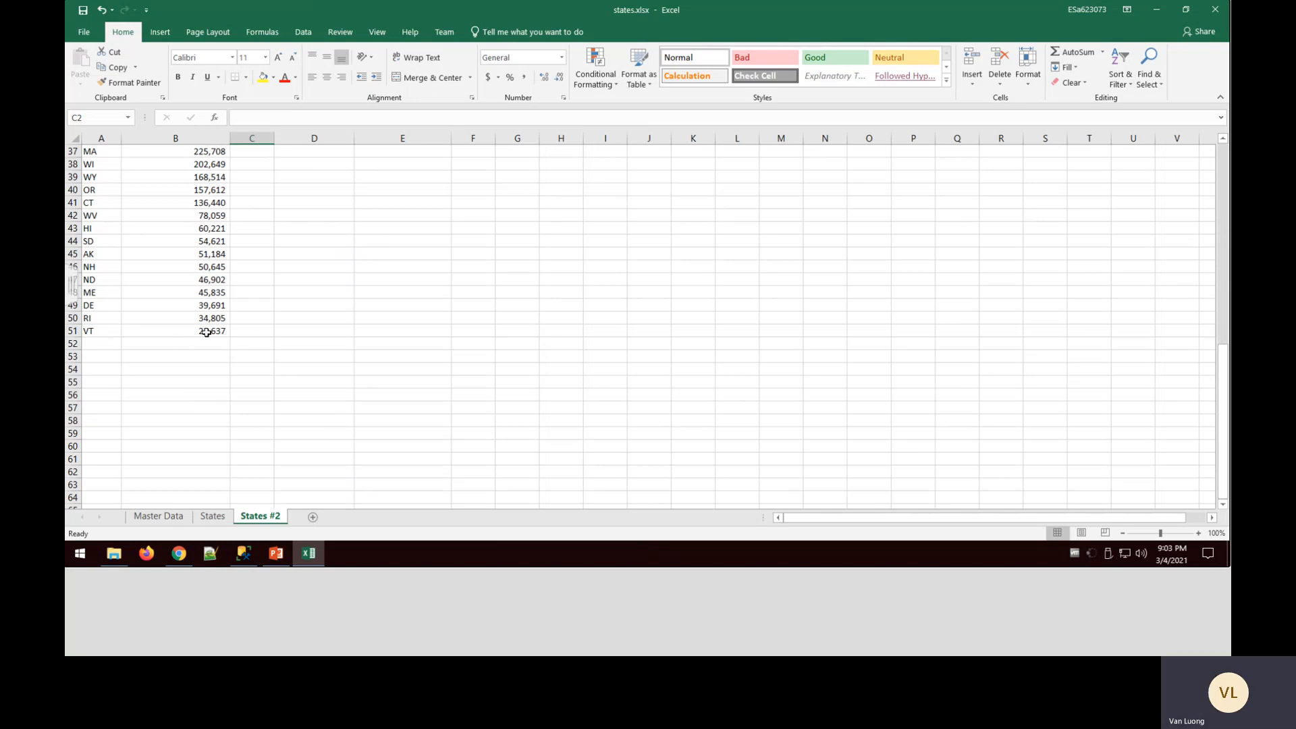
{"action": "scroll", "coordinate": [308, 351], "scroll_direction": "up", "scroll_amount": 4}
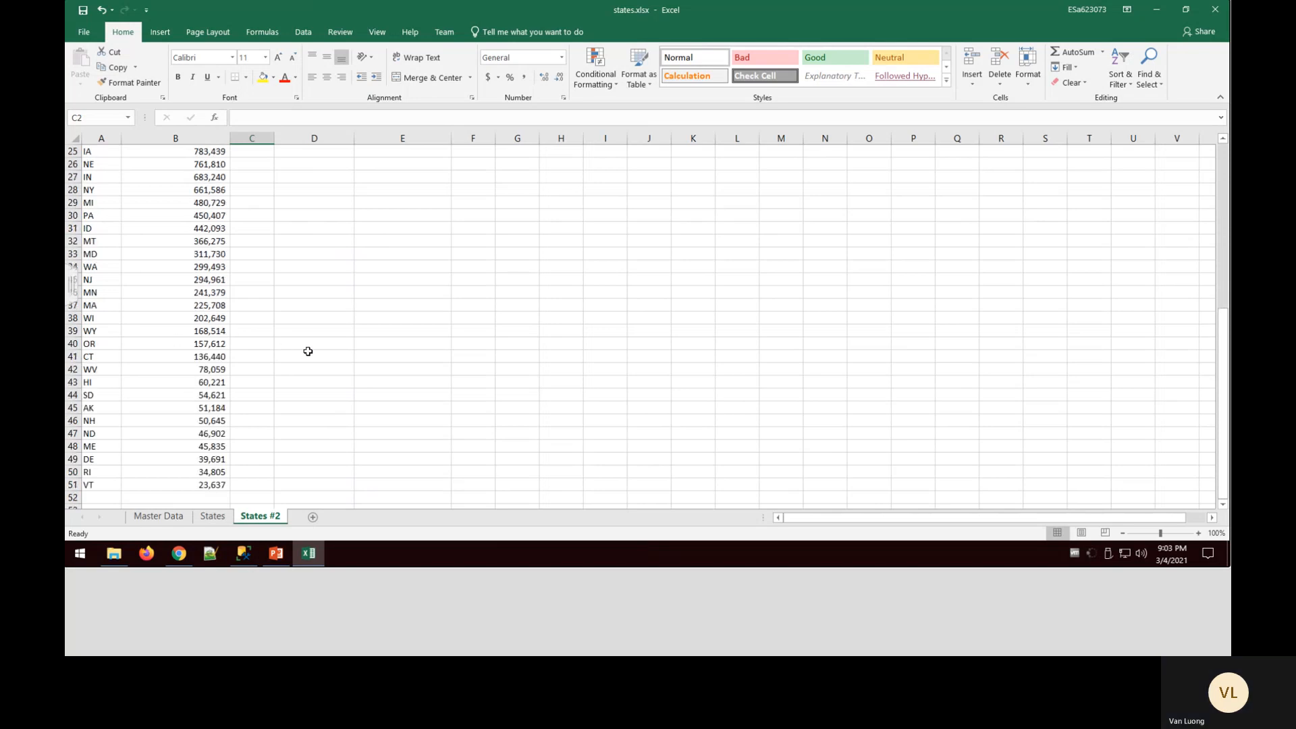
{"action": "scroll", "coordinate": [308, 351], "scroll_direction": "up", "scroll_amount": 8}
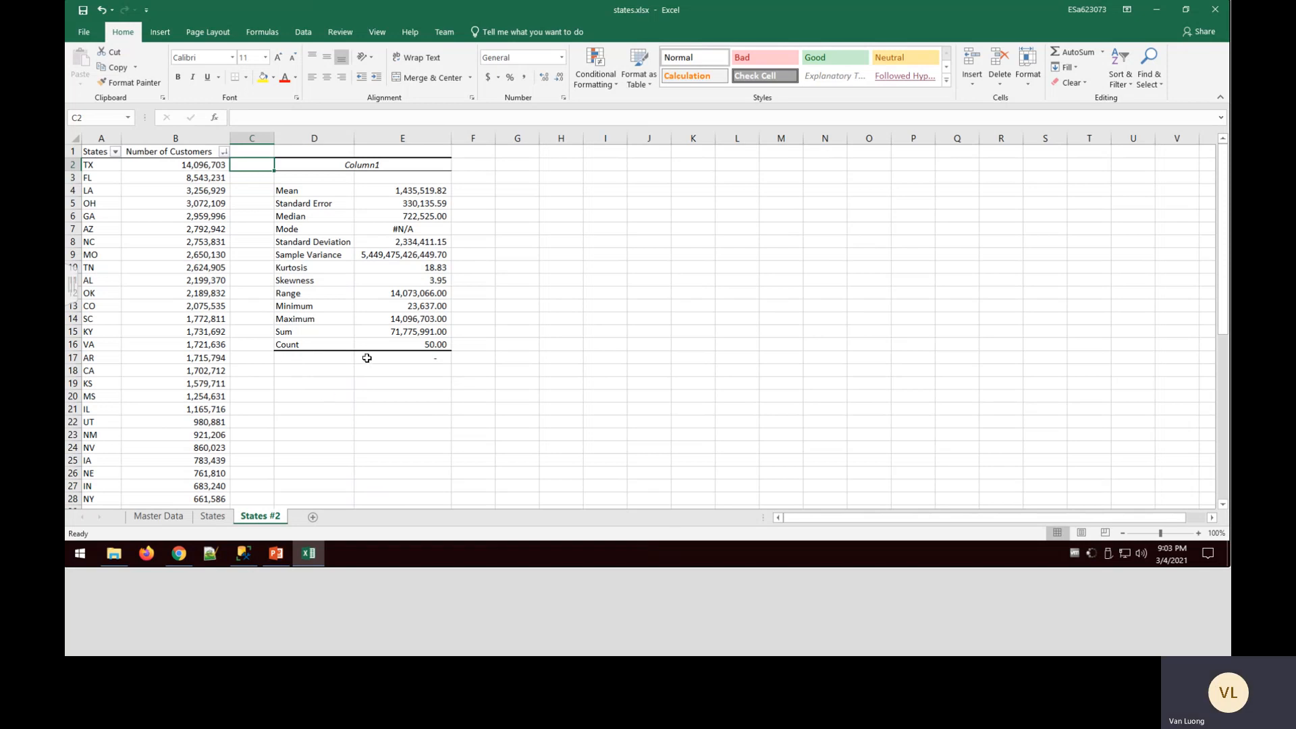
{"action": "left_click", "coordinate": [555, 348]}
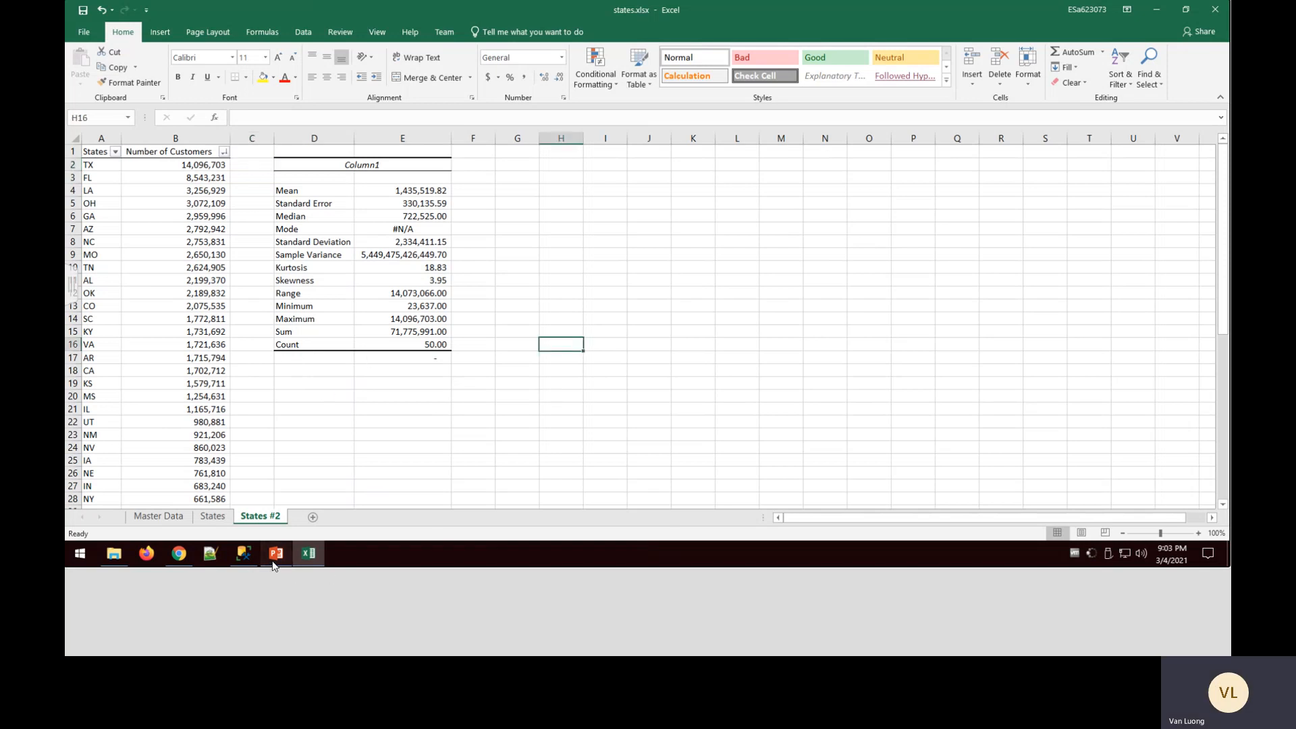
Switch to the PowerPoint presentation, maximize it and review the Excel slide and the Video Topic slide
{"action": "left_click", "coordinate": [277, 554]}
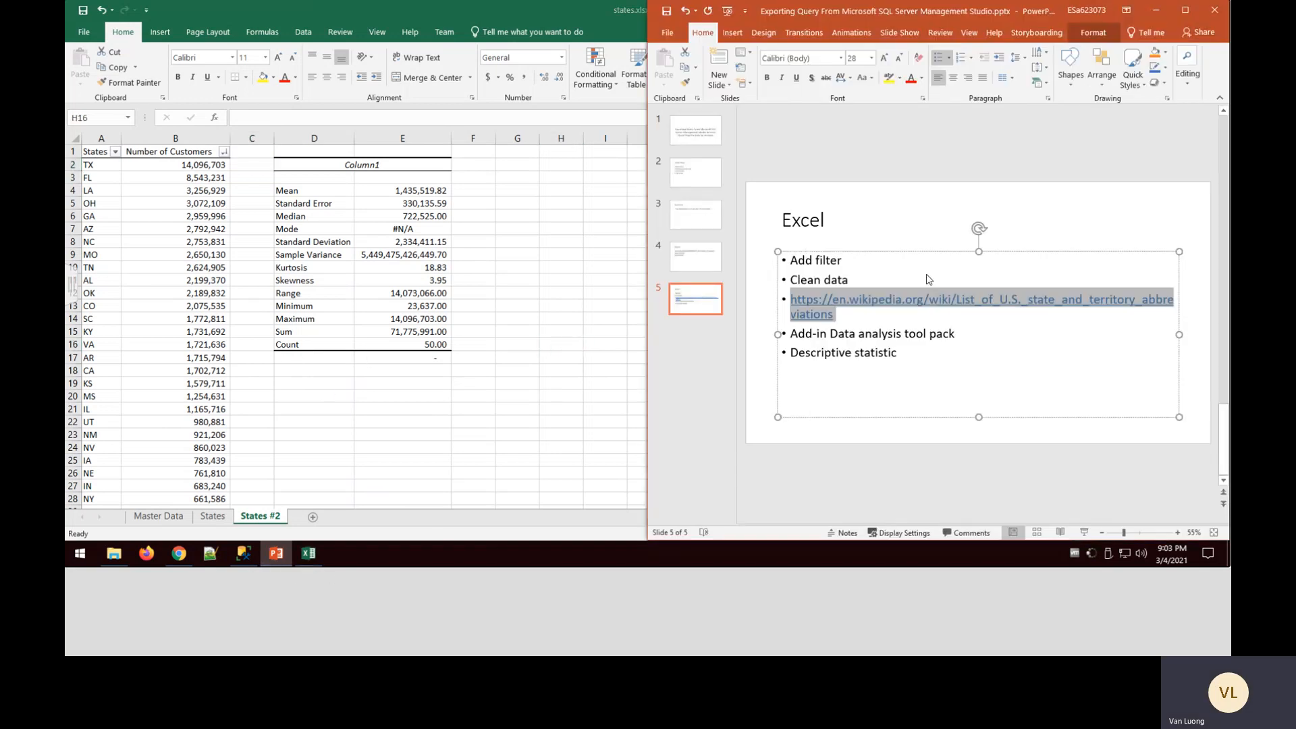
{"action": "left_click", "coordinate": [943, 407]}
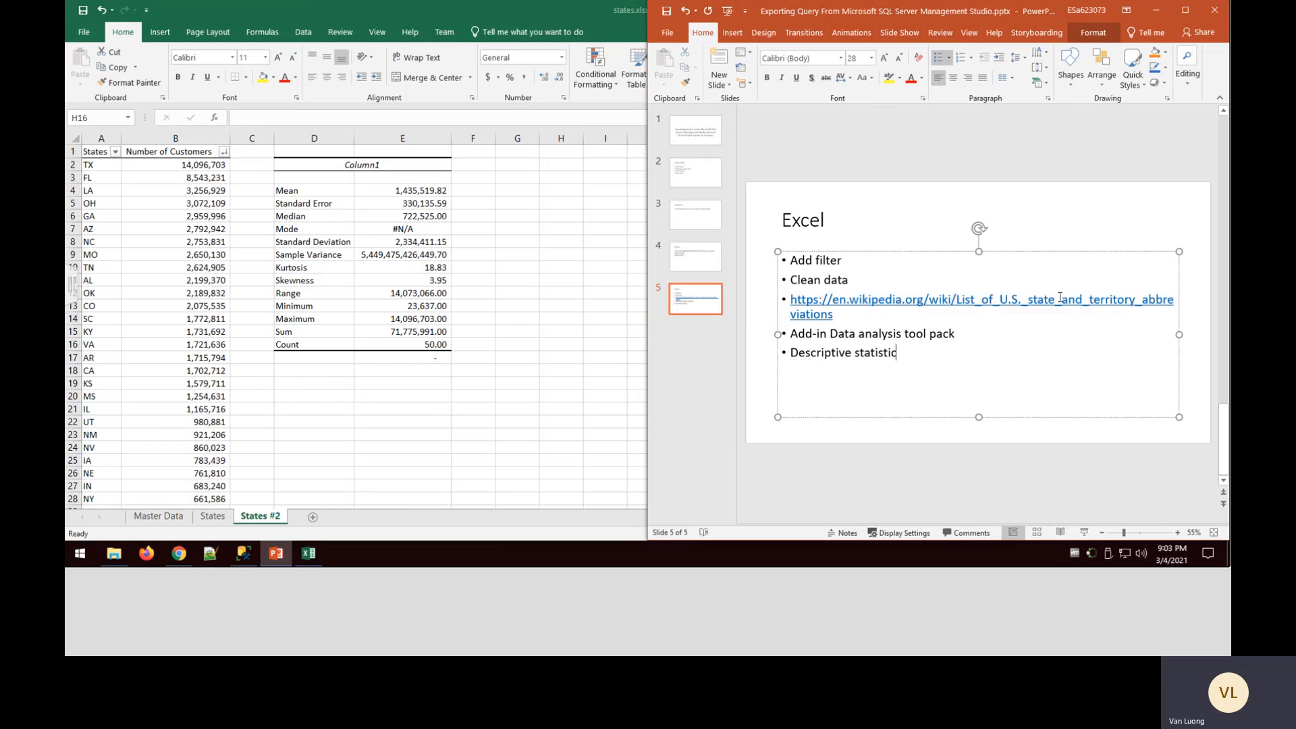
{"action": "left_click", "coordinate": [1185, 9]}
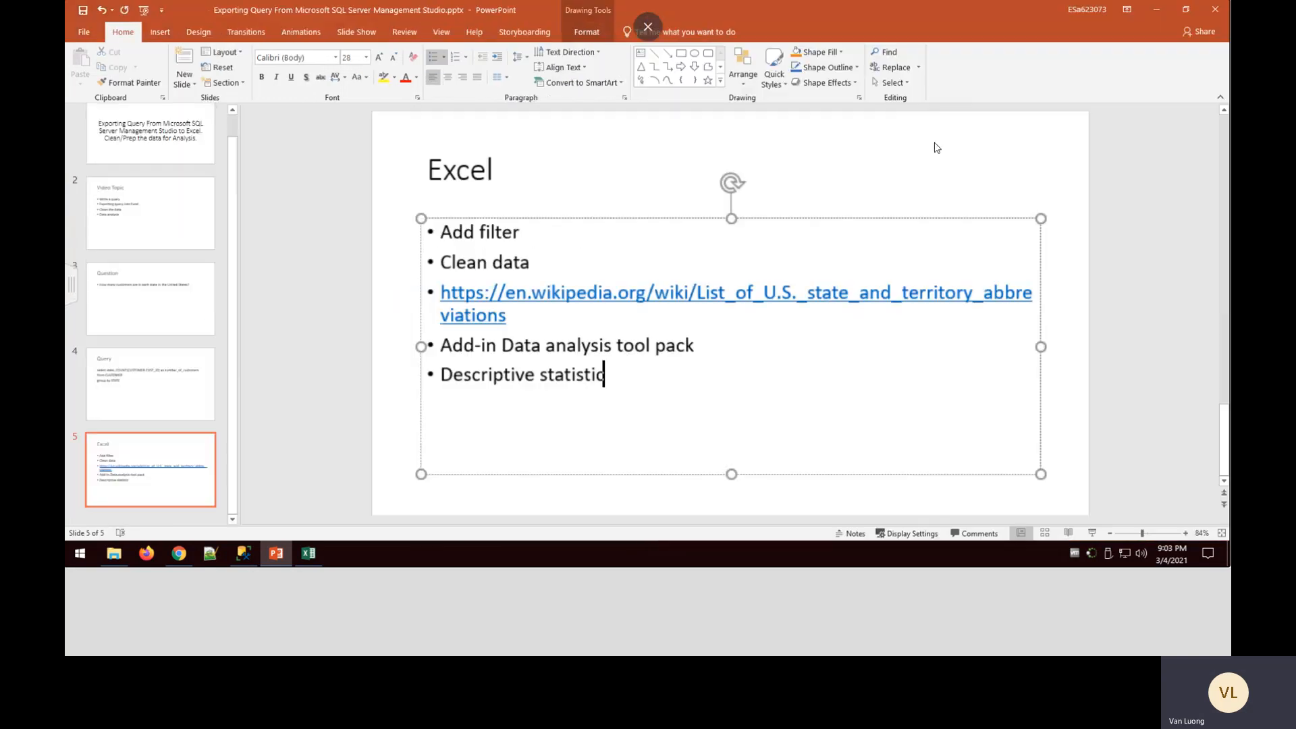
{"action": "left_click", "coordinate": [154, 240]}
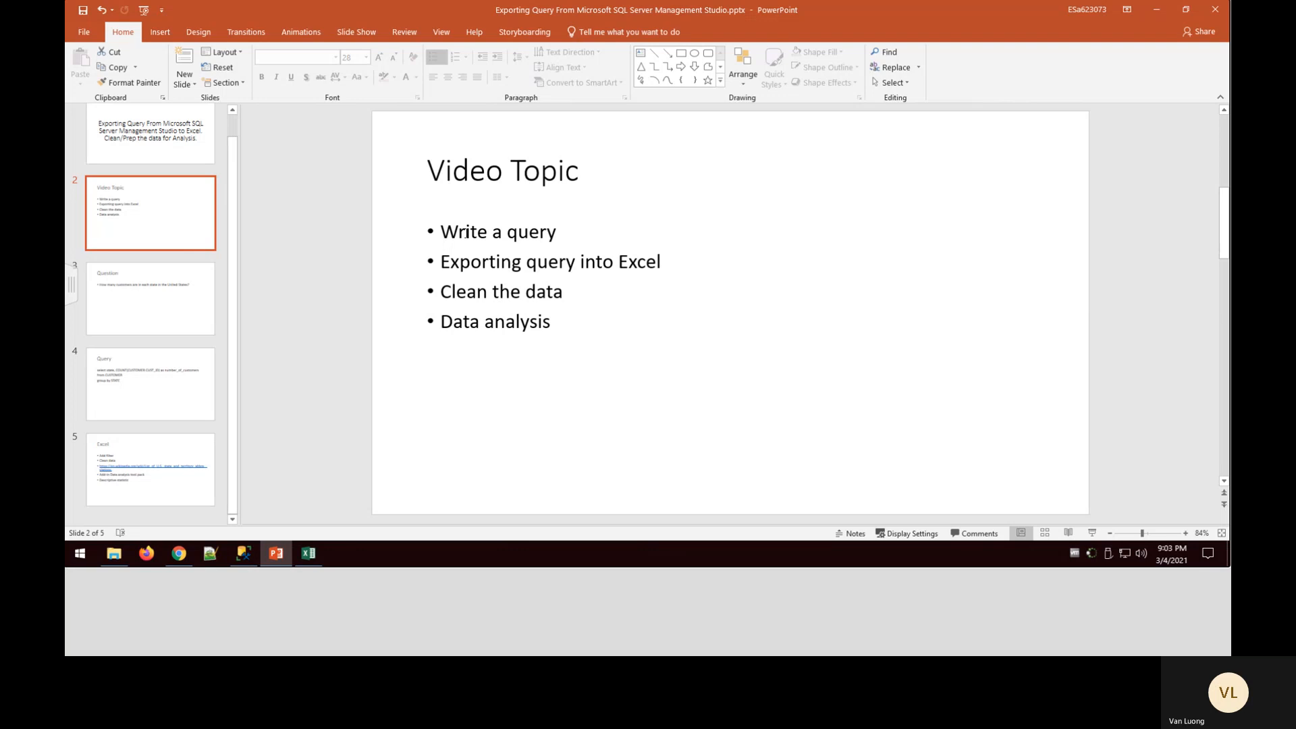